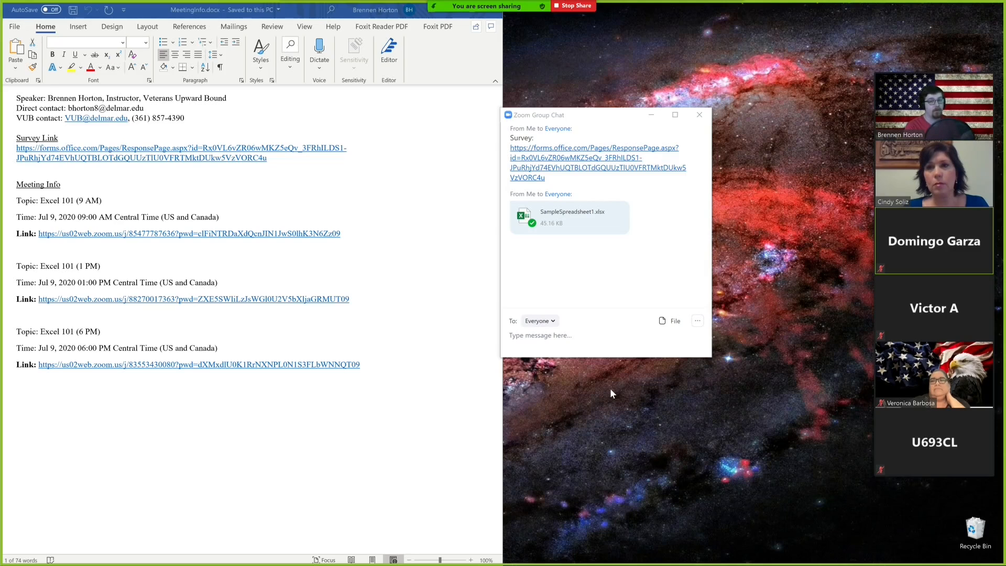
Launch Excel from the desktop and create a blank workbook.
{"action": "key", "text": "super+d"}
{"action": "mouse_move", "coordinate": [2, 330]}
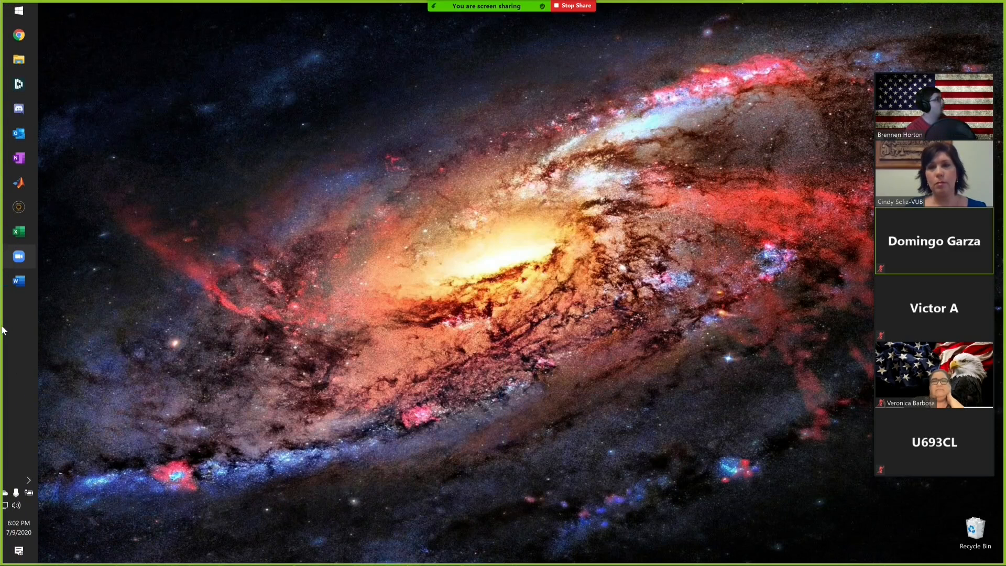
{"action": "left_click", "coordinate": [19, 233]}
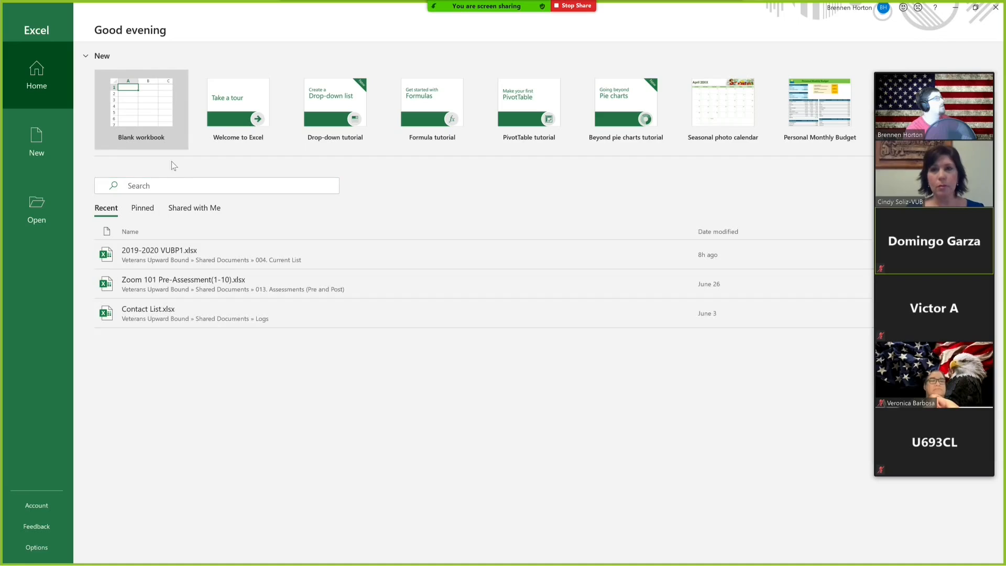
{"action": "left_click", "coordinate": [134, 108]}
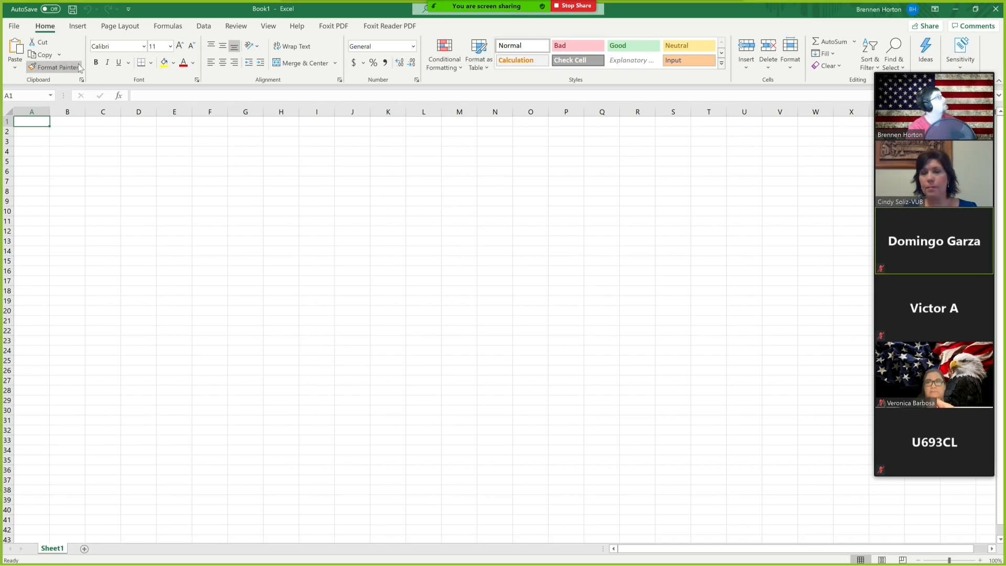
Save the blank workbook to the Desktop as Book1.xlsx.
{"action": "left_click", "coordinate": [50, 12]}
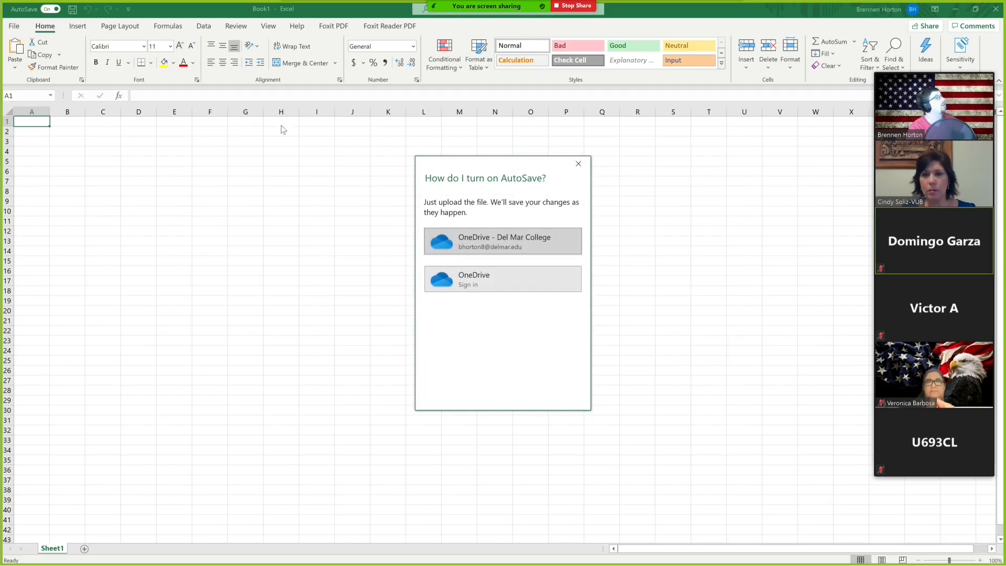
{"action": "left_click", "coordinate": [585, 169]}
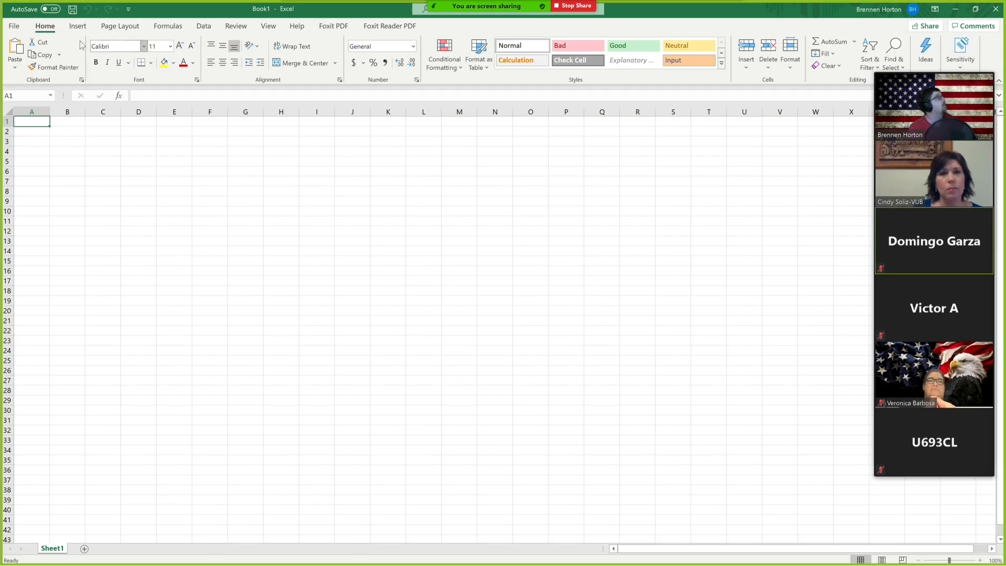
{"action": "left_click", "coordinate": [15, 26]}
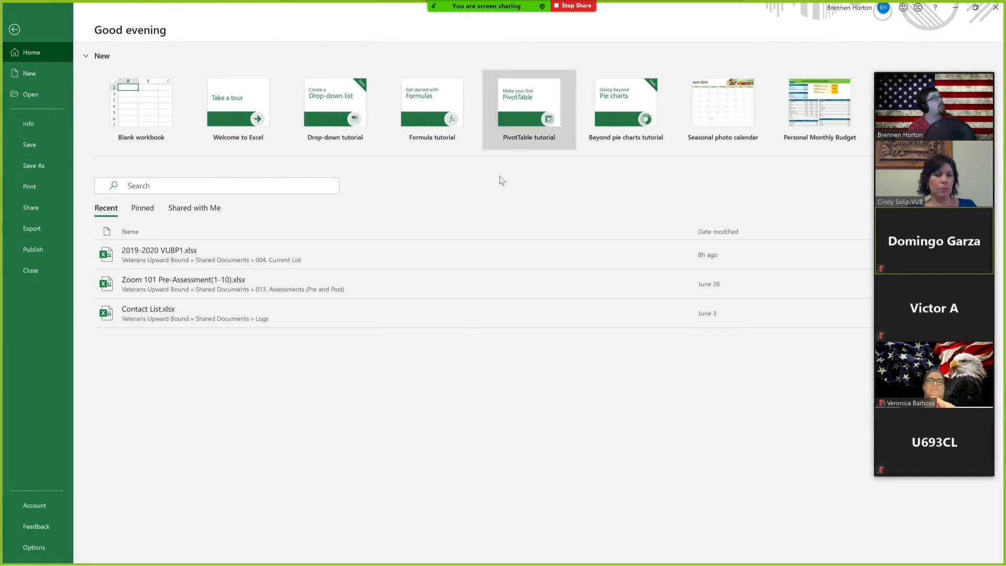
{"action": "left_click", "coordinate": [41, 166]}
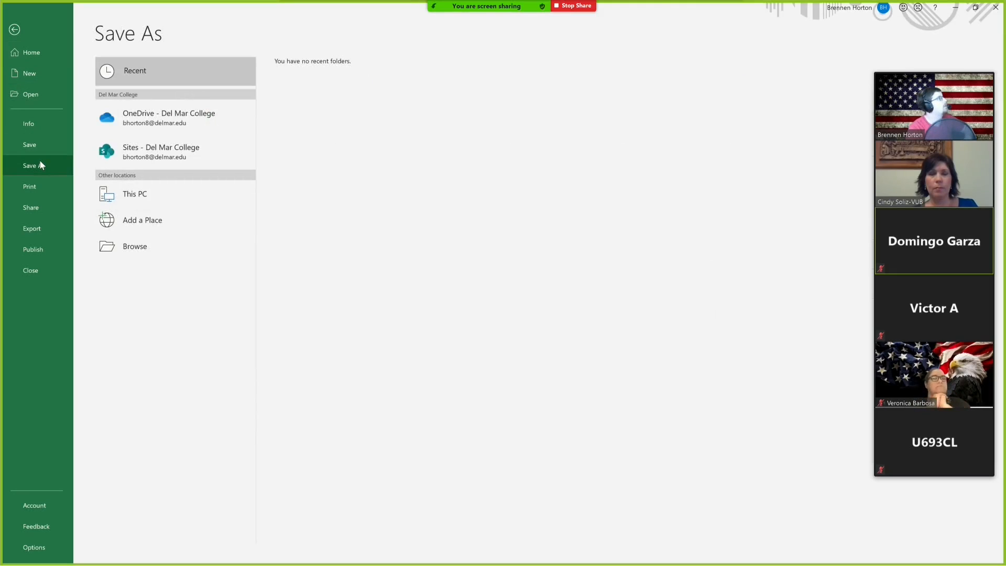
{"action": "left_click", "coordinate": [133, 251]}
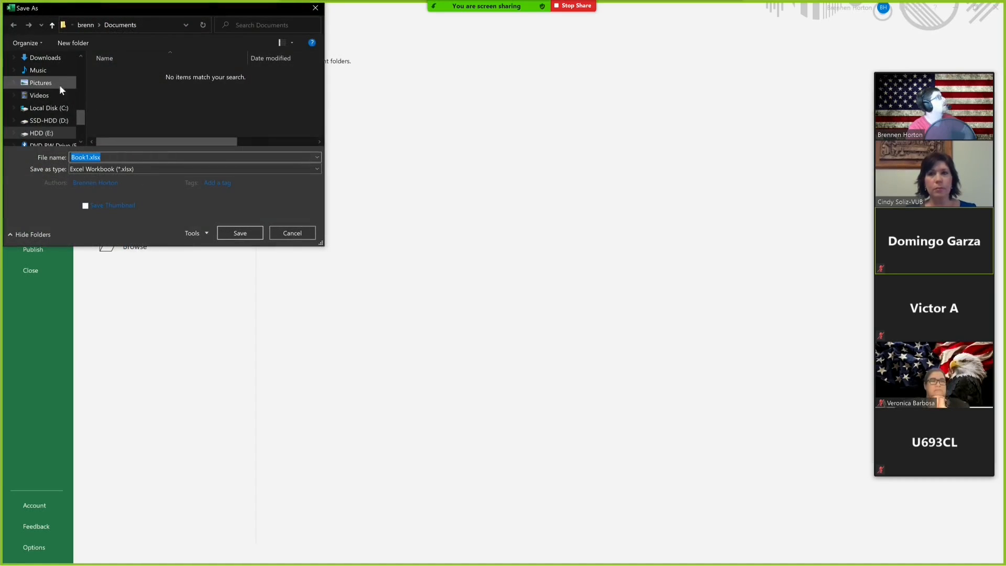
{"action": "scroll", "coordinate": [40, 73], "scroll_direction": "up", "scroll_amount": 2}
{"action": "left_click", "coordinate": [41, 87]}
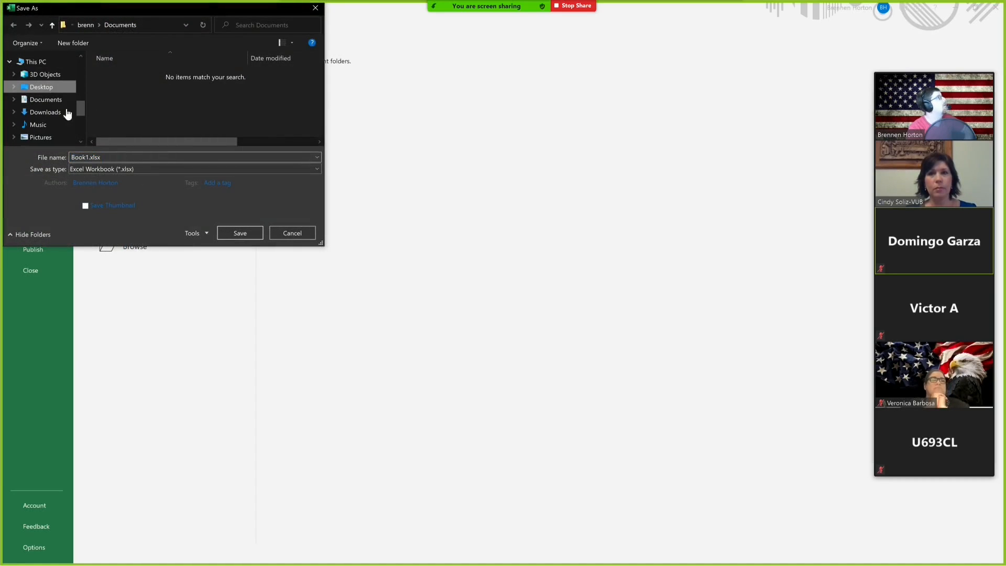
{"action": "left_click", "coordinate": [240, 234]}
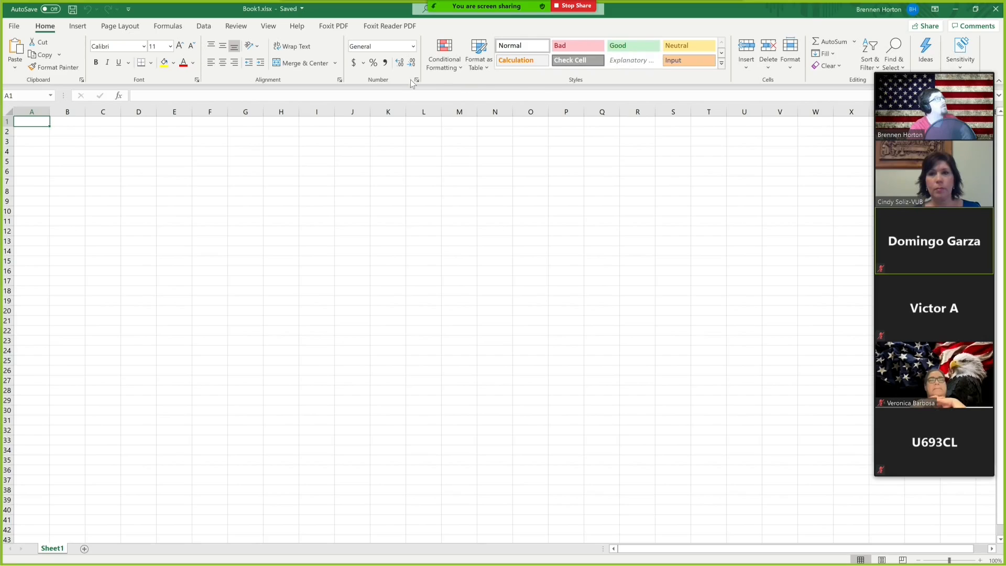
Enter the presenter's first name in B2 and enlarge its font size to 18.
{"action": "left_click", "coordinate": [67, 132]}
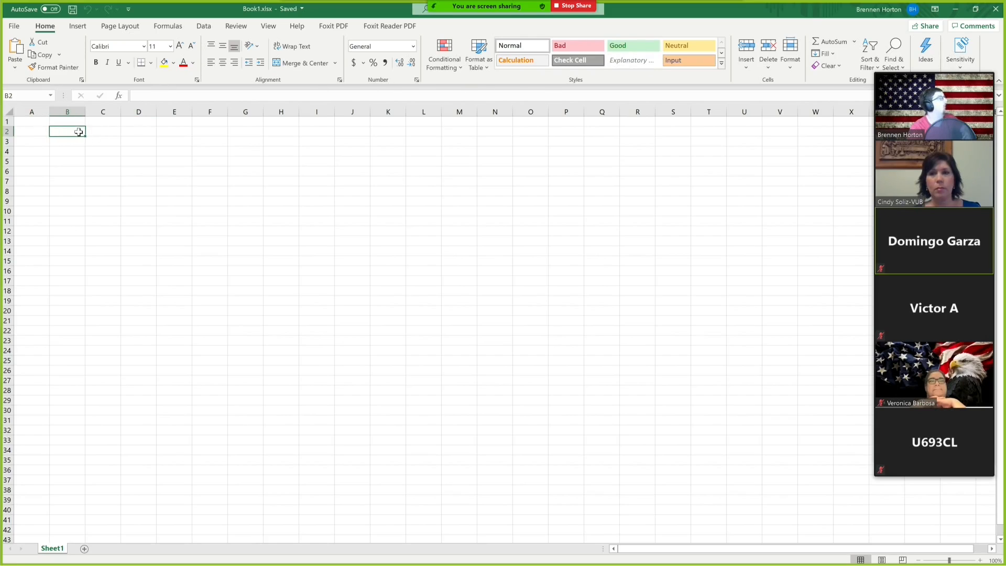
{"action": "type", "text": "Brennen"}
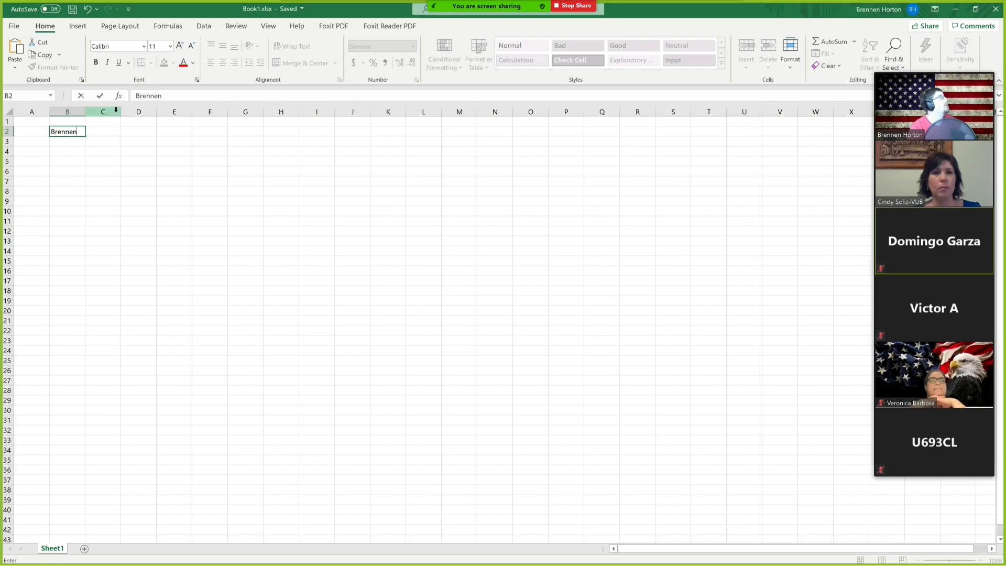
{"action": "left_click_drag", "start_coordinate": [78, 131], "coordinate": [34, 131]}
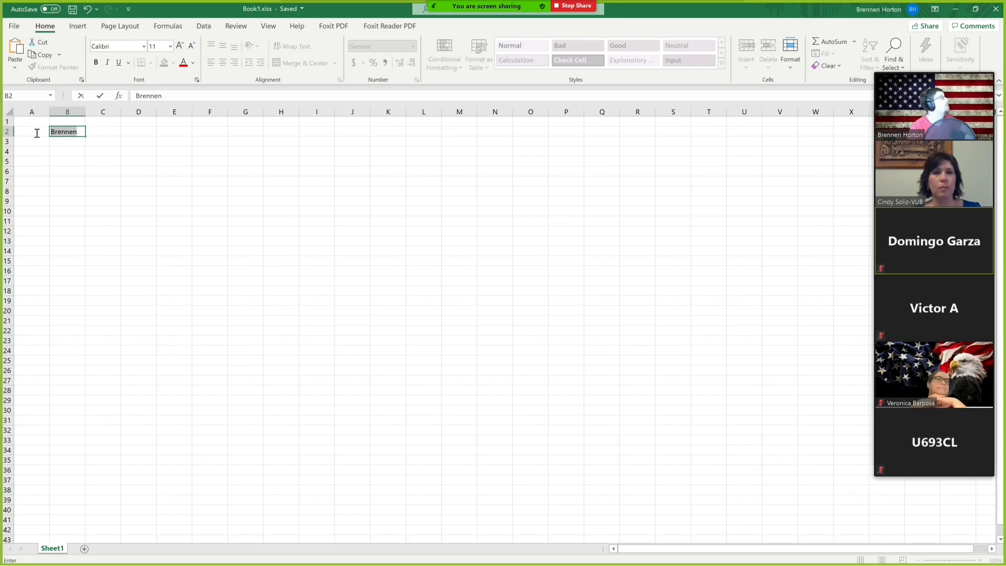
{"action": "left_click", "coordinate": [180, 47]}
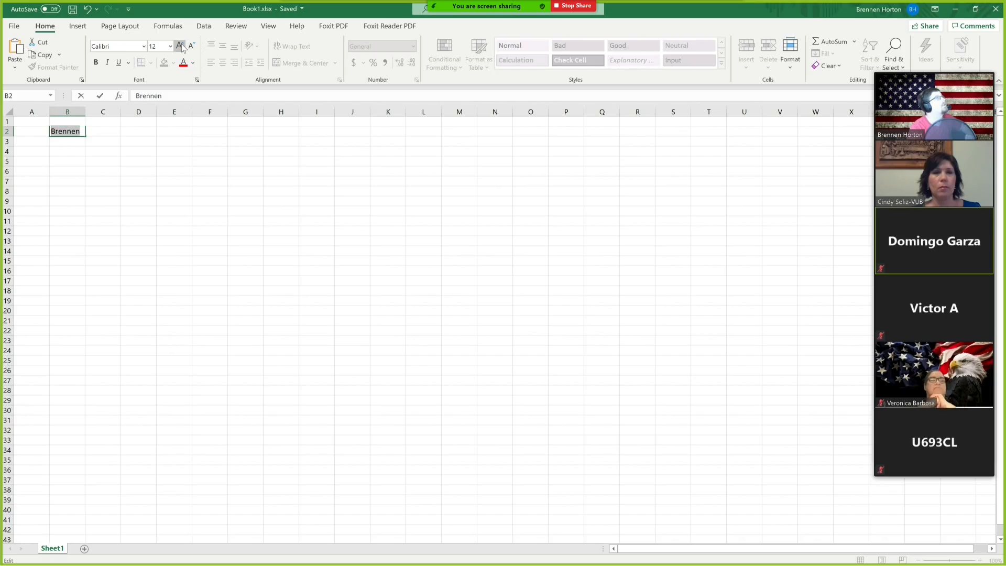
{"action": "left_click", "coordinate": [179, 47]}
{"action": "left_click", "coordinate": [180, 46]}
{"action": "left_click", "coordinate": [180, 47]}
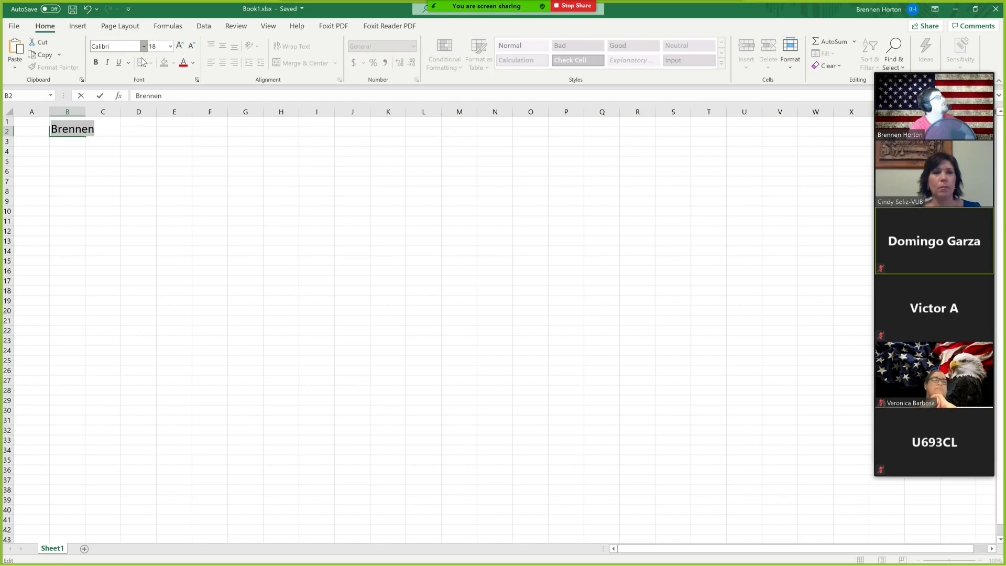
{"action": "left_click", "coordinate": [144, 47]}
{"action": "left_click", "coordinate": [123, 152]}
{"action": "left_click", "coordinate": [186, 175]}
{"action": "key", "text": "ctrl+z"}
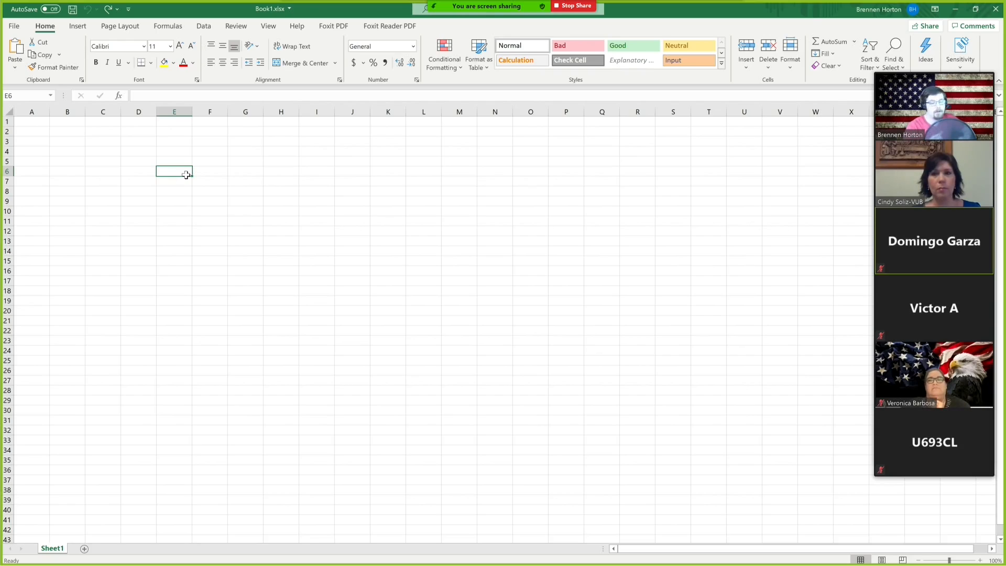
Close the workbook without saving changes.
{"action": "left_click", "coordinate": [79, 27]}
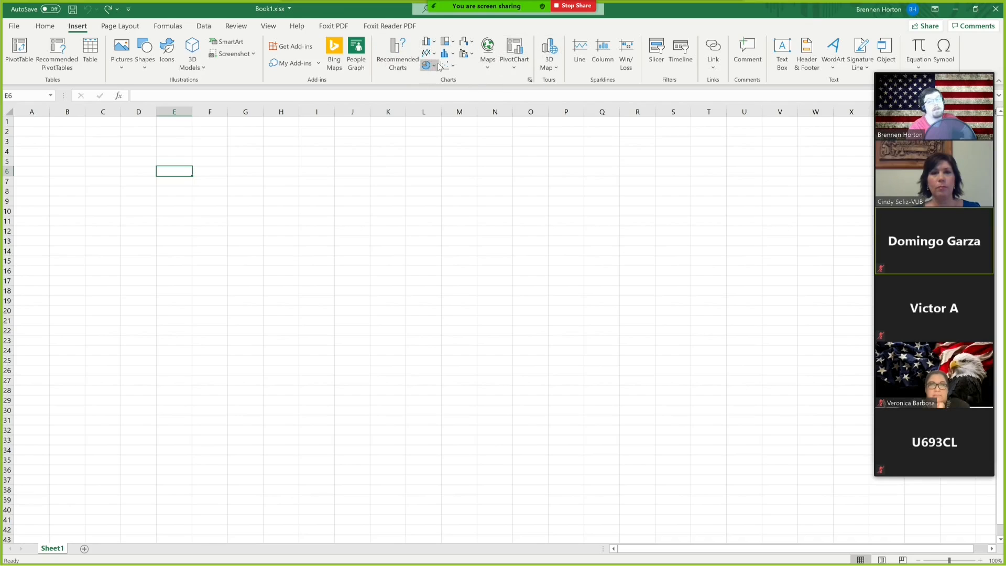
{"action": "left_click", "coordinate": [45, 26]}
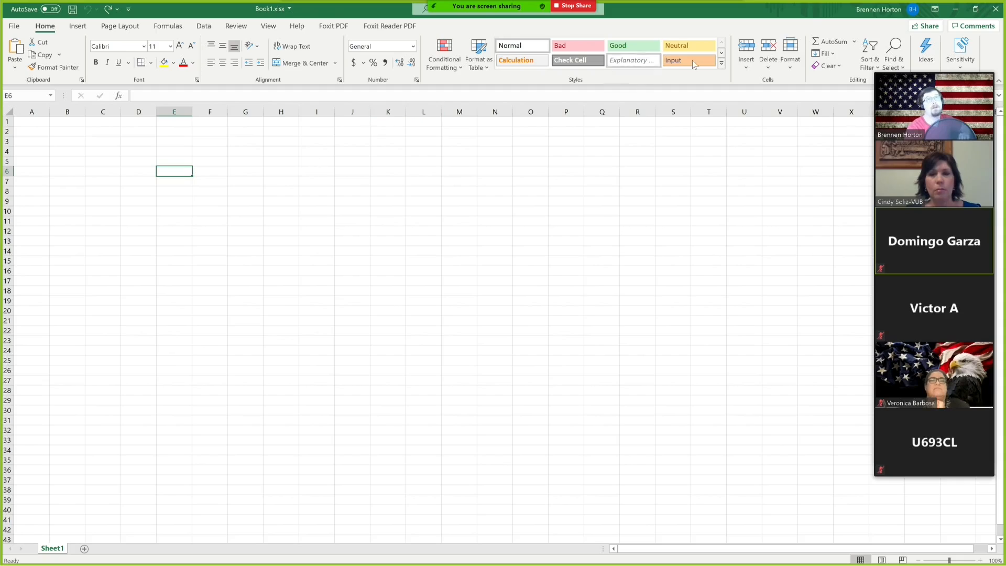
{"action": "left_click", "coordinate": [996, 9]}
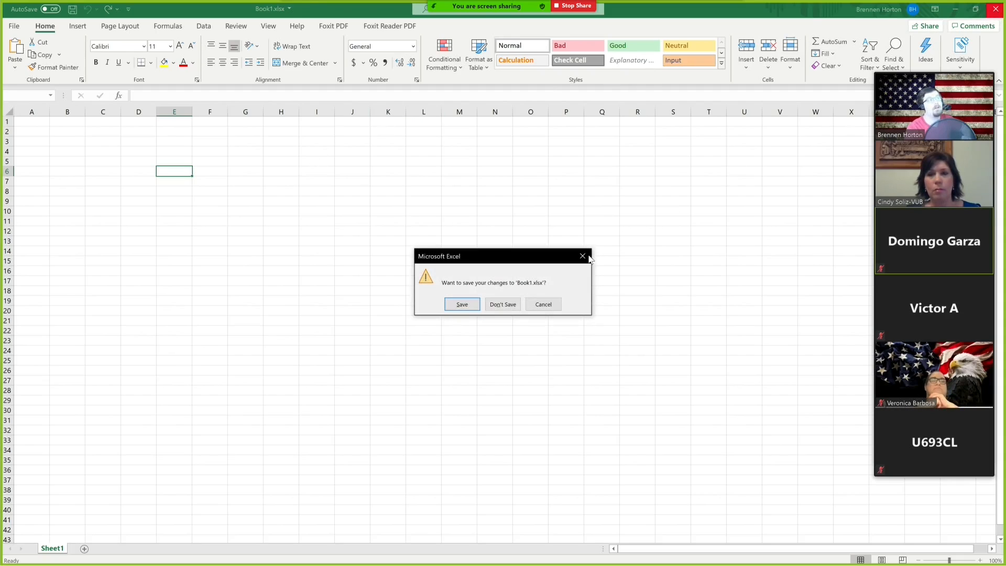
{"action": "left_click", "coordinate": [503, 304]}
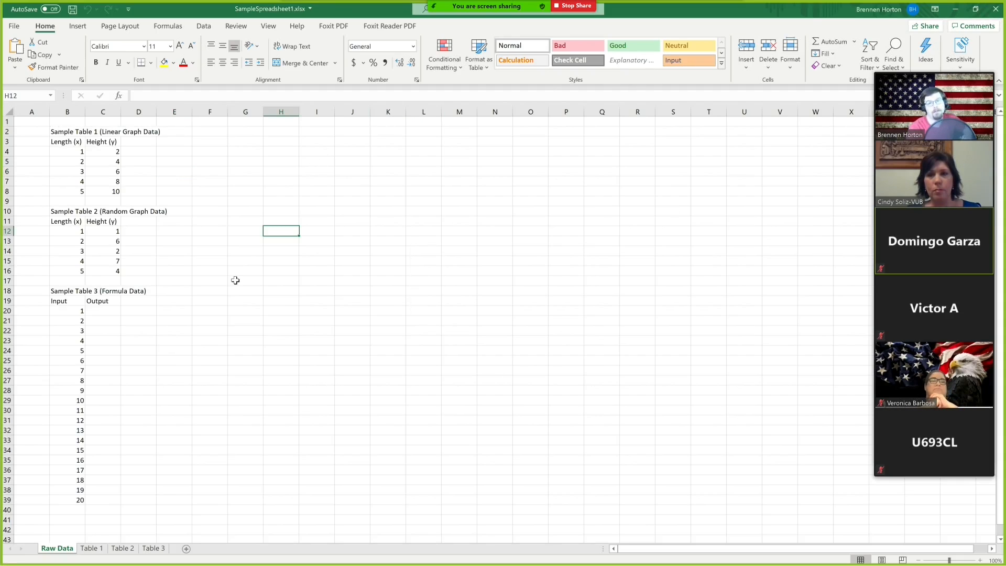
Highlight each of the three sample tables in turn to review their data.
{"action": "left_click_drag", "start_coordinate": [59, 138], "coordinate": [103, 191]}
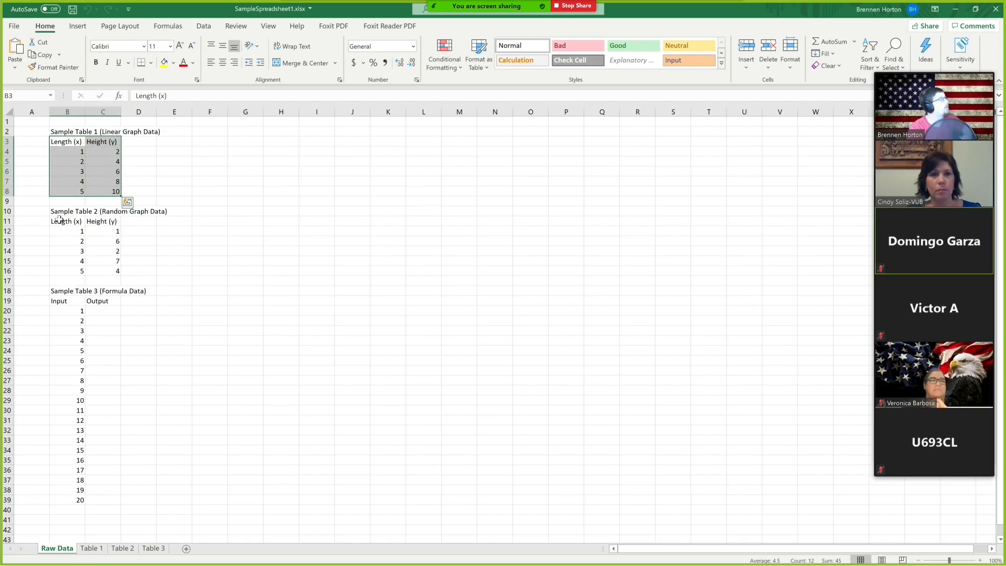
{"action": "left_click_drag", "start_coordinate": [63, 221], "coordinate": [103, 268]}
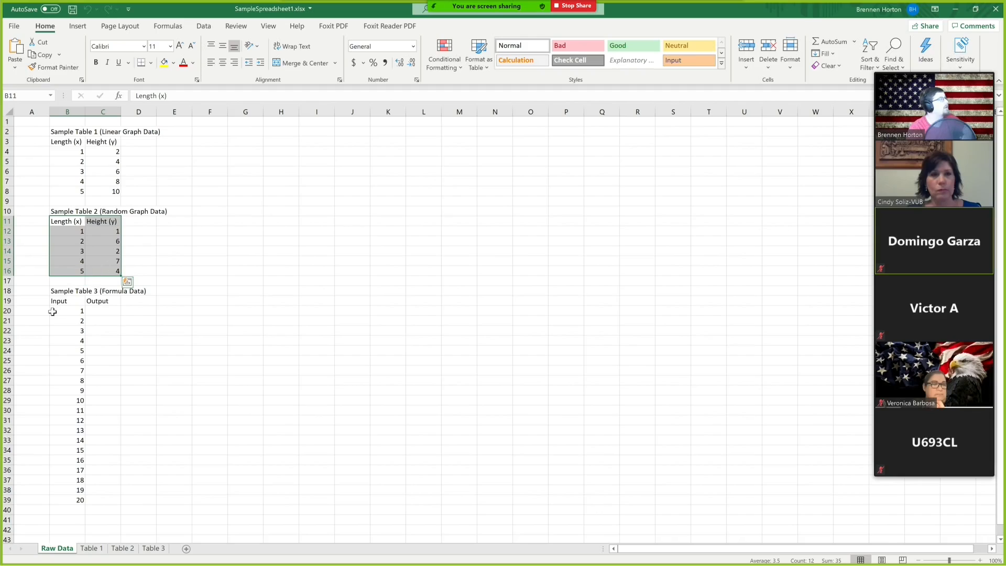
{"action": "left_click_drag", "start_coordinate": [59, 301], "coordinate": [99, 497]}
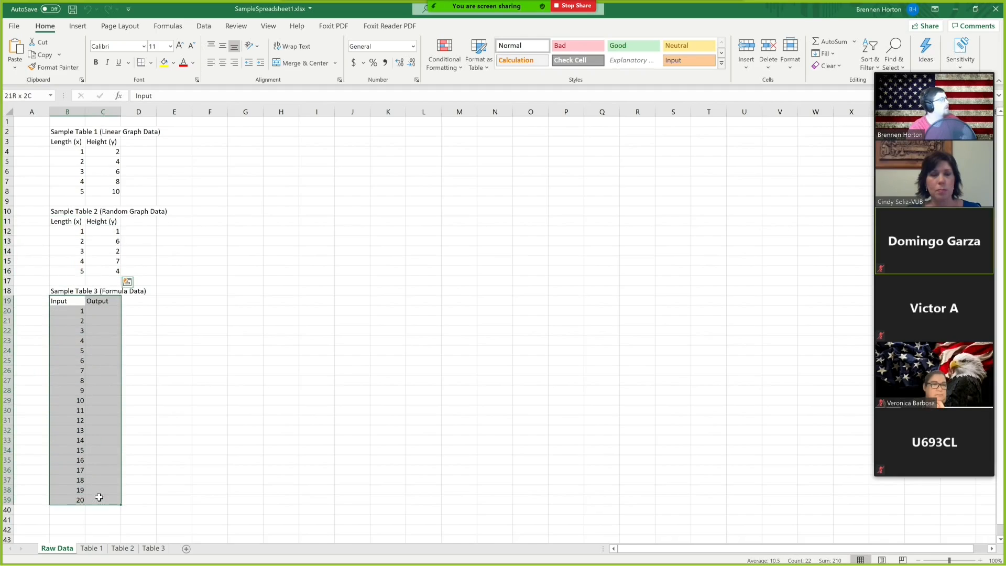
{"action": "left_click", "coordinate": [249, 281]}
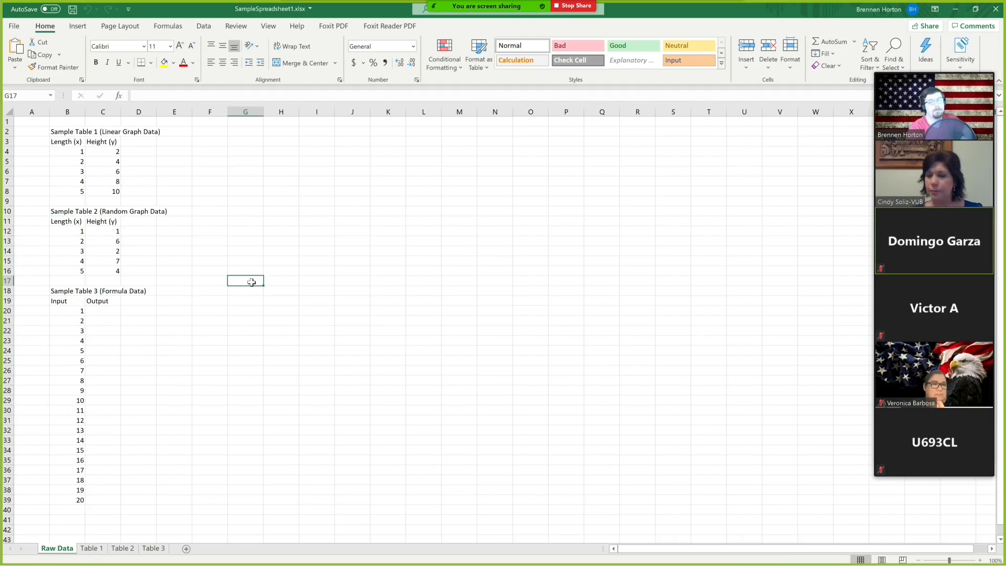
{"action": "left_click", "coordinate": [59, 134]}
{"action": "key", "text": "Right"}
{"action": "key", "text": "Right"}
{"action": "key", "text": "Right"}
{"action": "key", "text": "Right"}
{"action": "key", "text": "Down"}
{"action": "key", "text": "Down"}
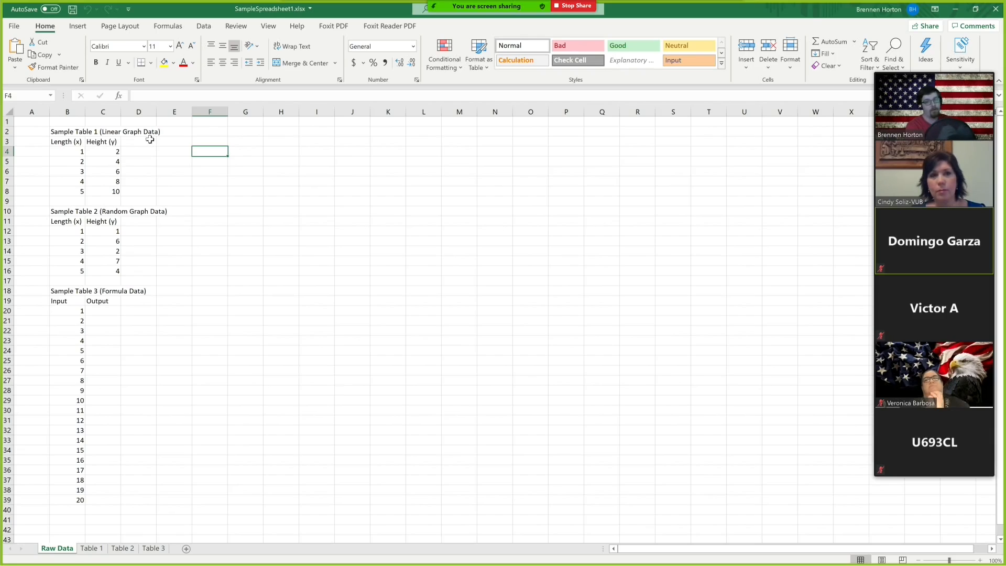
{"action": "left_click", "coordinate": [61, 142]}
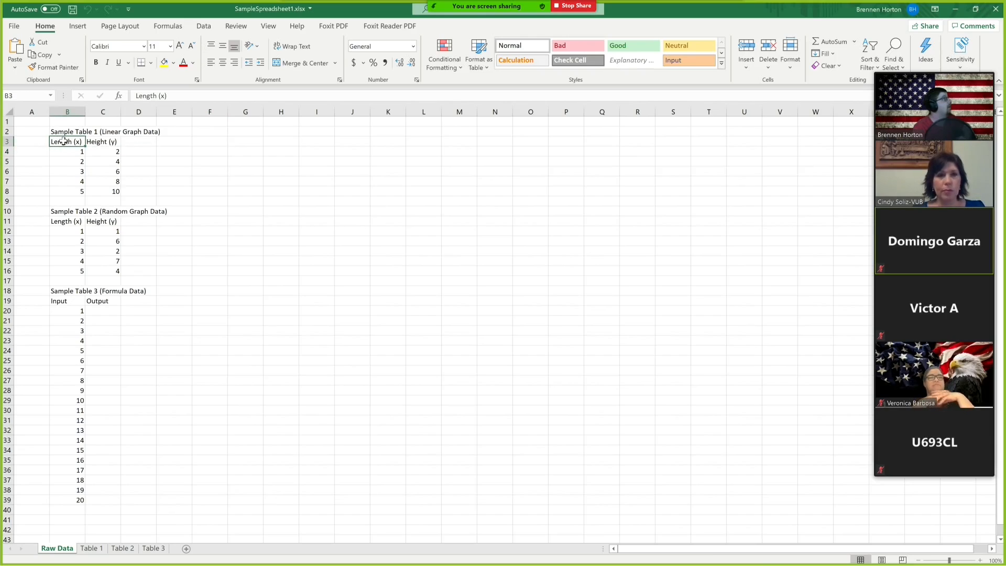
{"action": "double_click", "coordinate": [63, 141]}
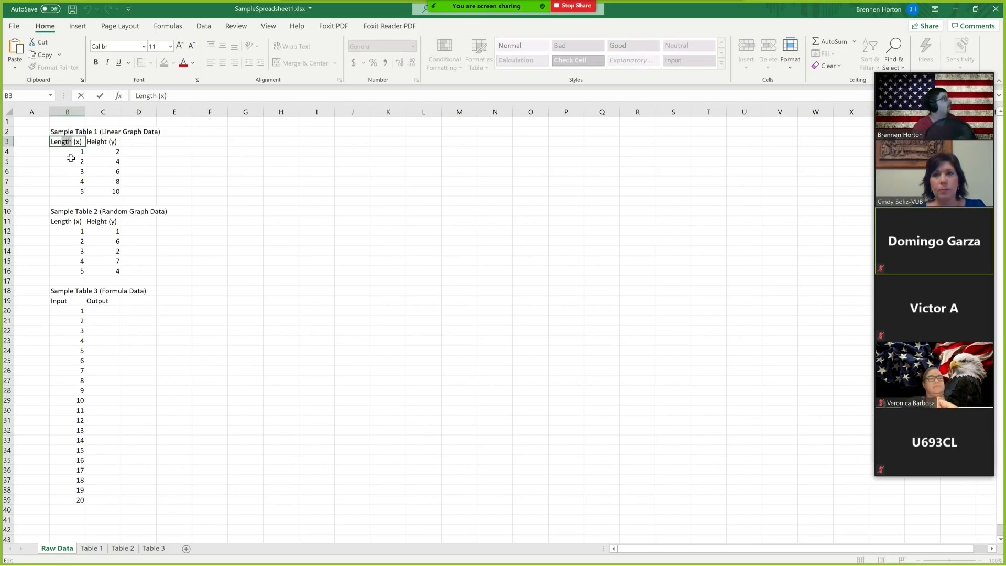
{"action": "left_click", "coordinate": [70, 159]}
Insert a scatter chart with straight lines and markers from Sample Table 1's data in B3:C8.
{"action": "left_click_drag", "start_coordinate": [61, 144], "coordinate": [109, 191]}
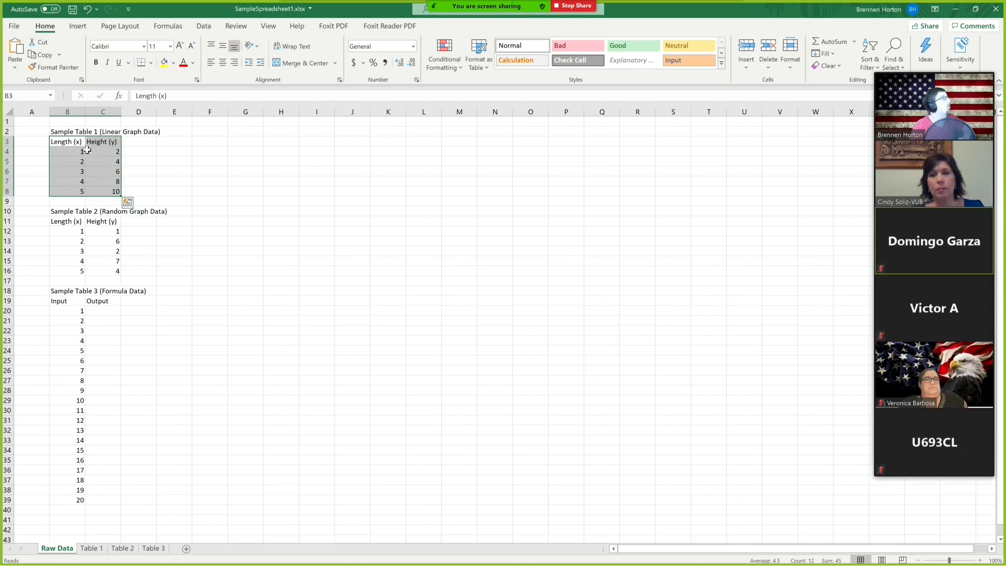
{"action": "left_click", "coordinate": [77, 25]}
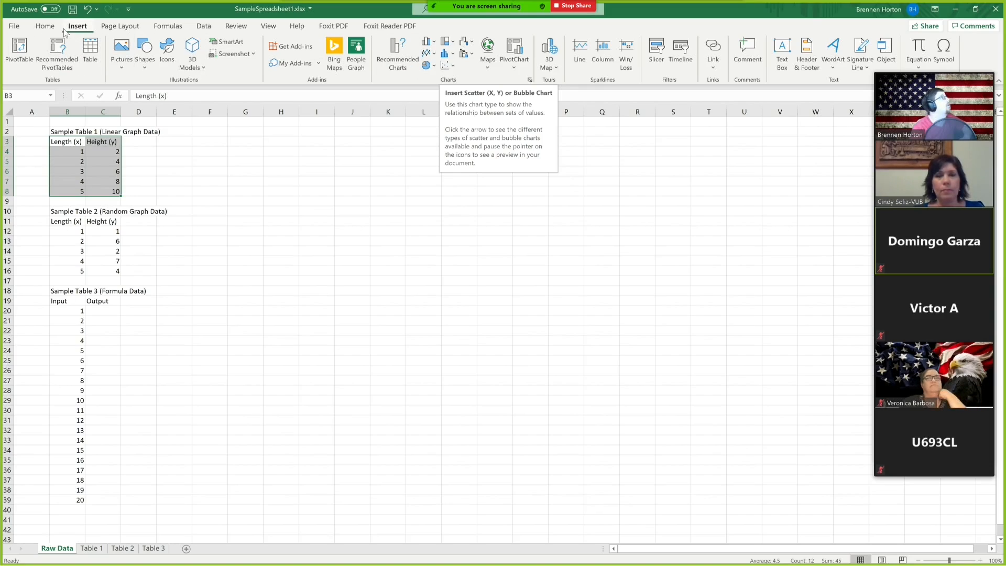
{"action": "left_click", "coordinate": [455, 68]}
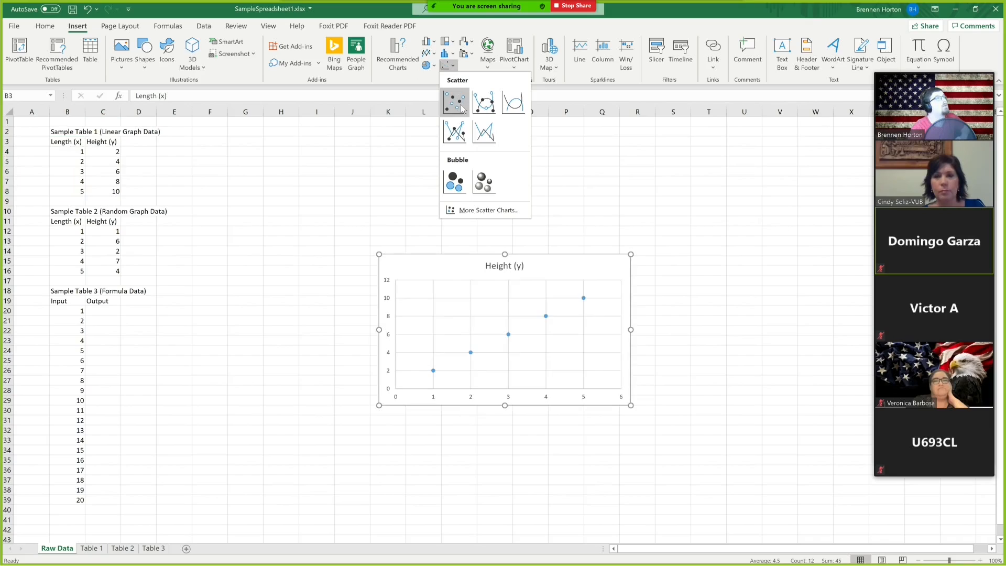
{"action": "left_click", "coordinate": [456, 132]}
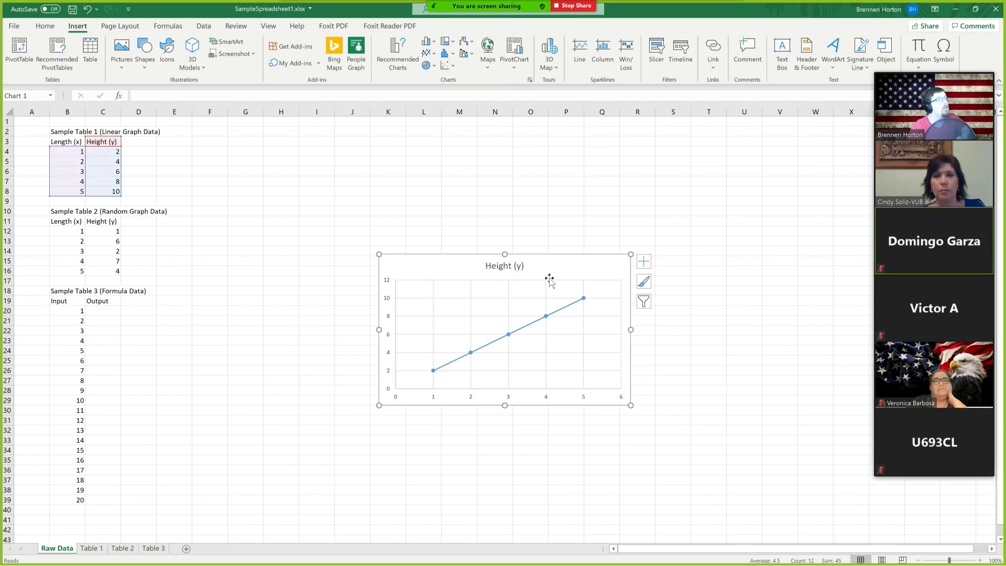
Move the chart beside the sample tables and retitle it Rectangle.
{"action": "left_click_drag", "start_coordinate": [551, 264], "coordinate": [413, 152]}
{"action": "left_click", "coordinate": [566, 211]}
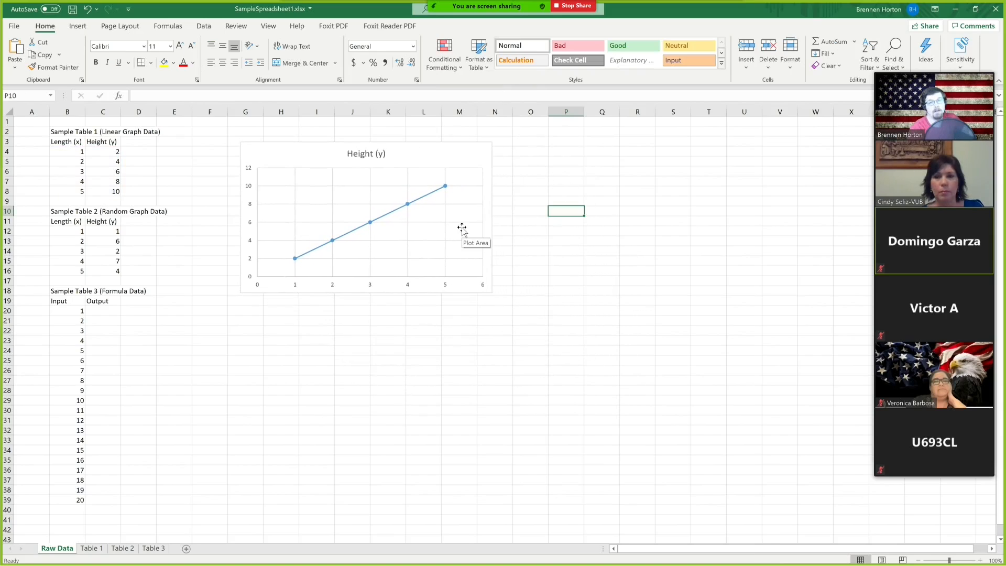
{"action": "left_click", "coordinate": [382, 155]}
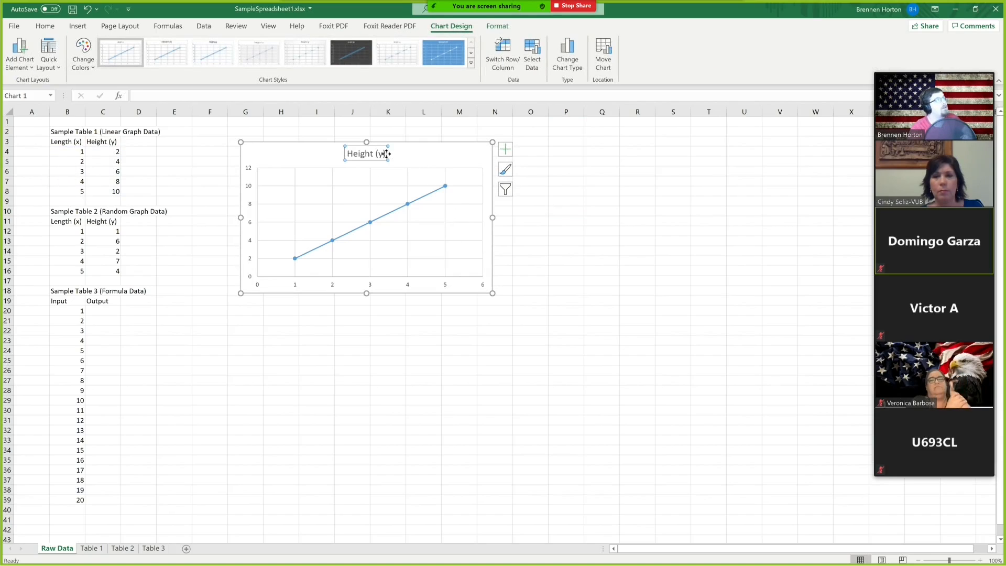
{"action": "left_click", "coordinate": [386, 153]}
{"action": "left_click_drag", "start_coordinate": [388, 153], "coordinate": [349, 159]}
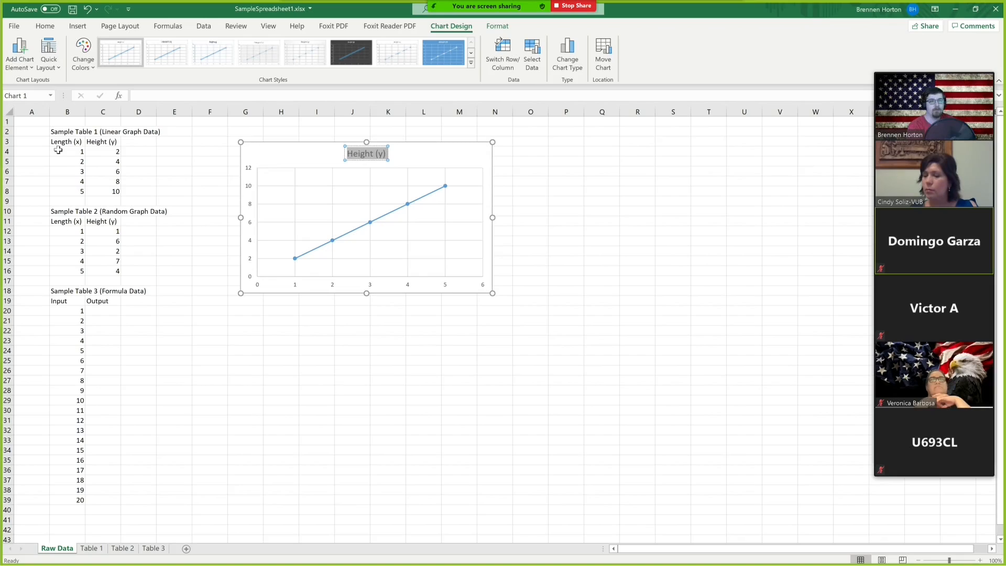
{"action": "type", "text": "Rectangle"}
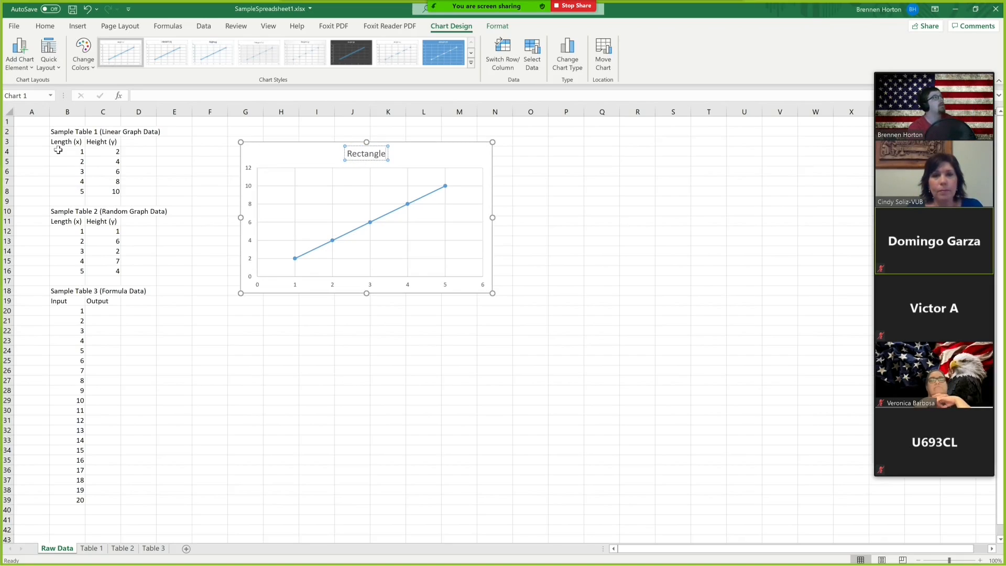
Turn on axis titles for the Rectangle chart.
{"action": "left_click", "coordinate": [504, 202]}
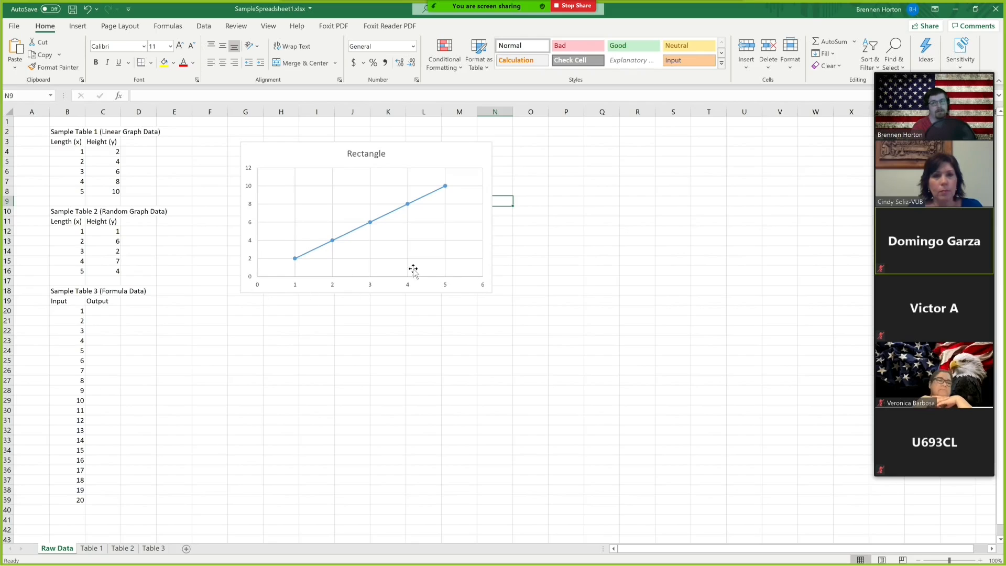
{"action": "left_click", "coordinate": [477, 158]}
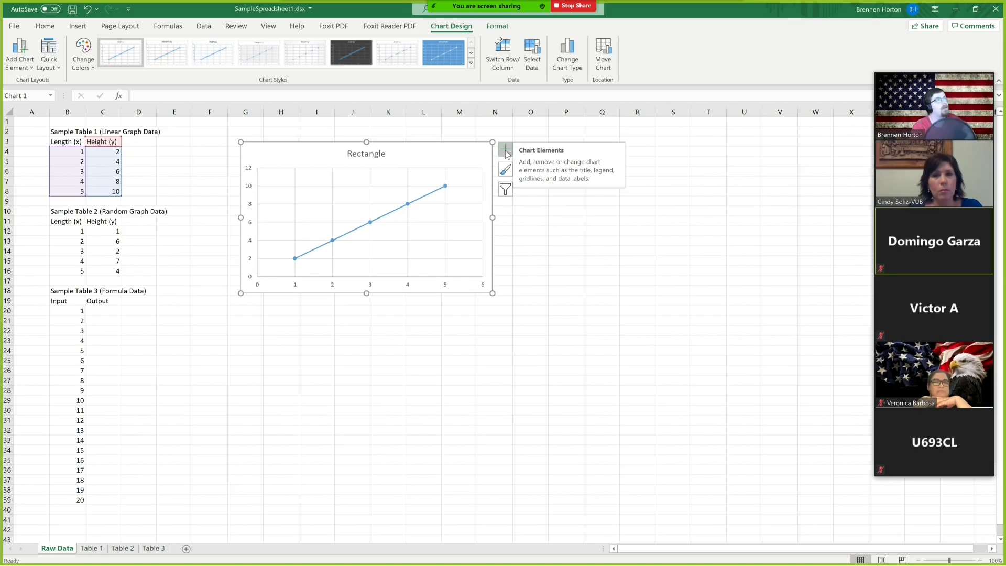
{"action": "left_click", "coordinate": [526, 262]}
{"action": "left_click", "coordinate": [480, 183]}
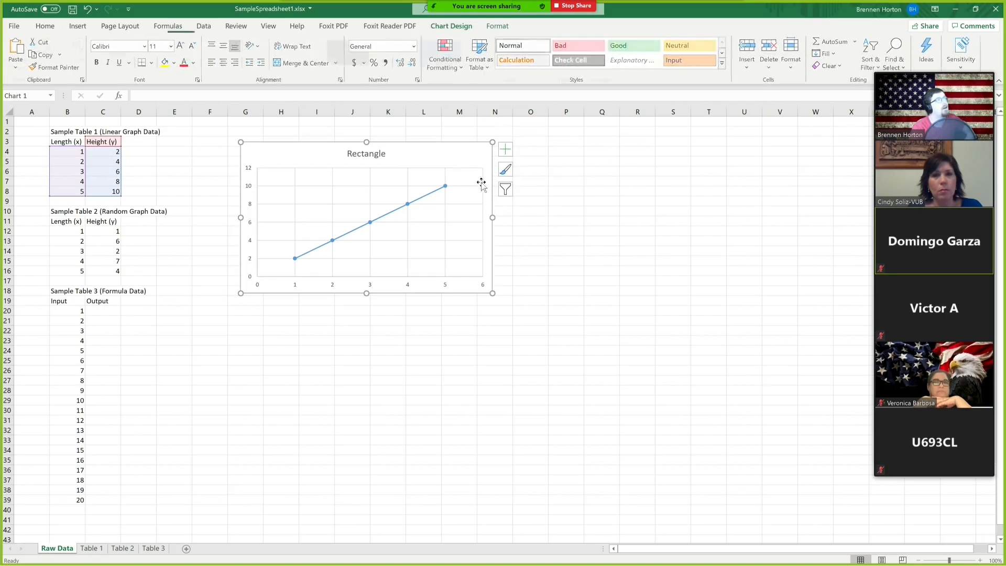
{"action": "left_click", "coordinate": [550, 279]}
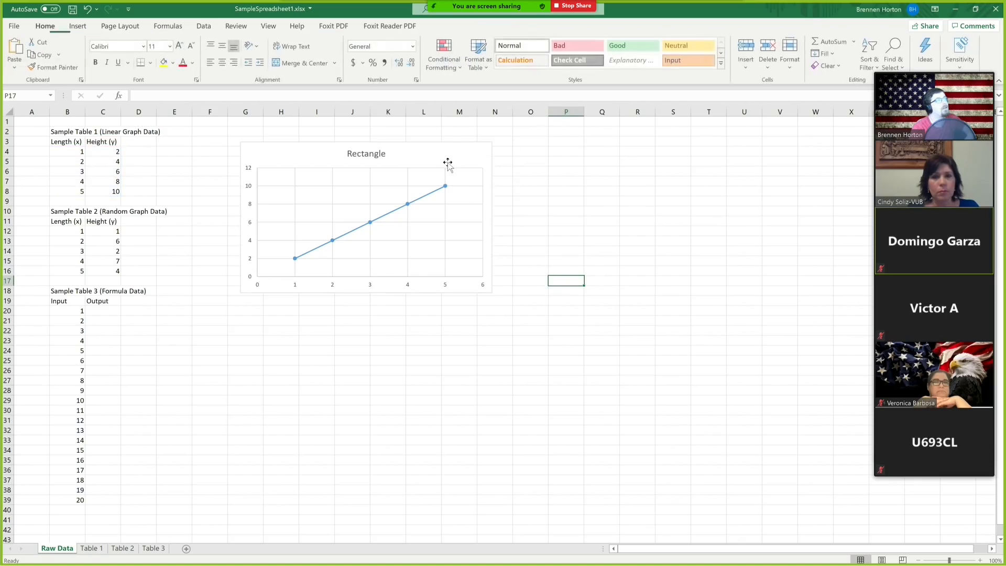
{"action": "left_click", "coordinate": [481, 151]}
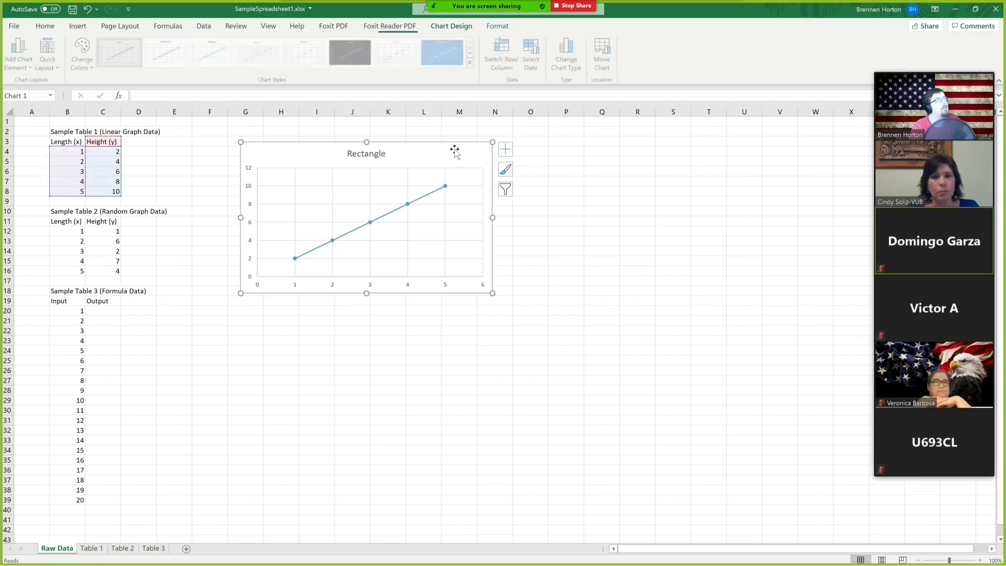
{"action": "left_click", "coordinate": [506, 151]}
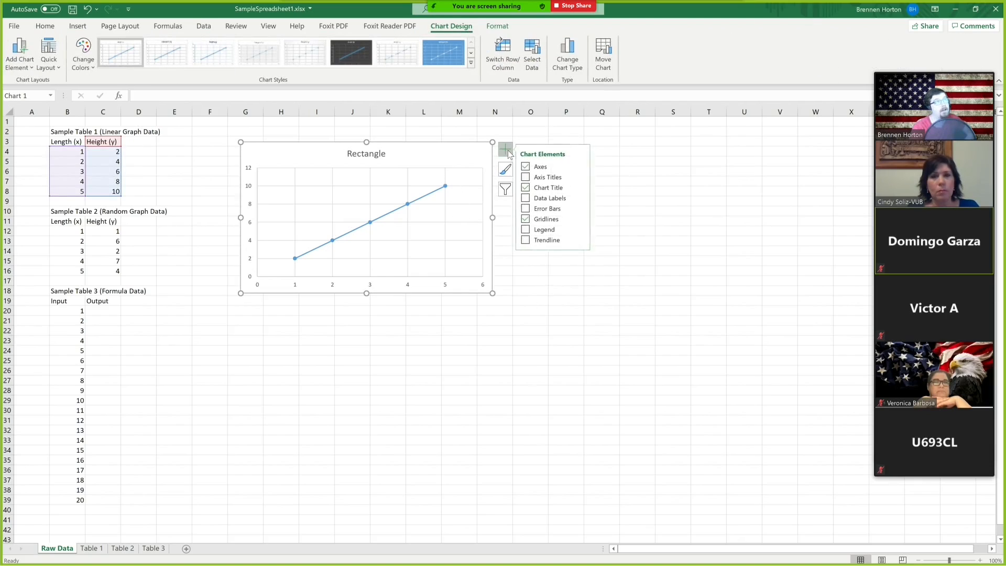
{"action": "left_click", "coordinate": [527, 177]}
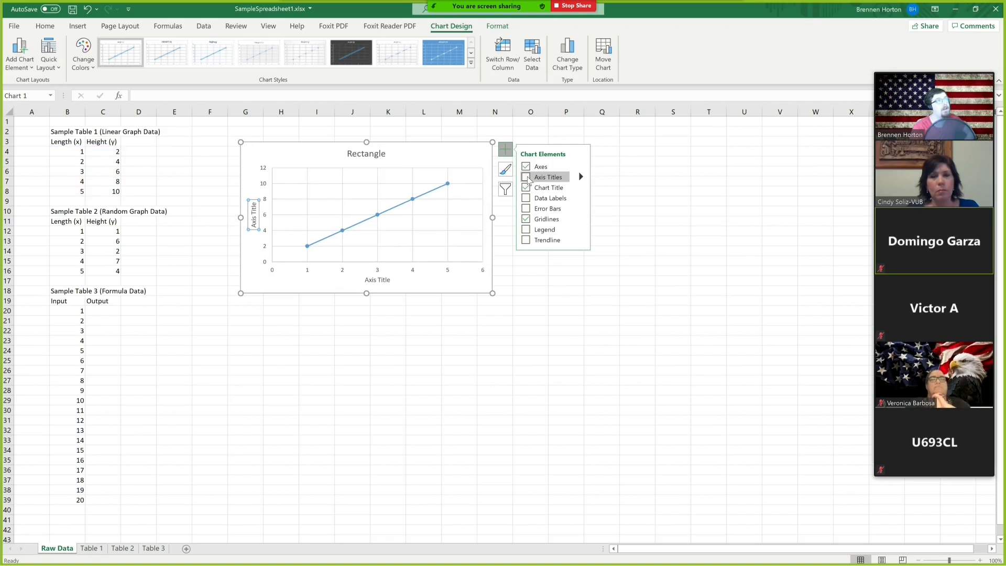
Rename the Rectangle chart's horizontal axis title to Length.
{"action": "left_click", "coordinate": [431, 333]}
{"action": "left_click", "coordinate": [372, 281]}
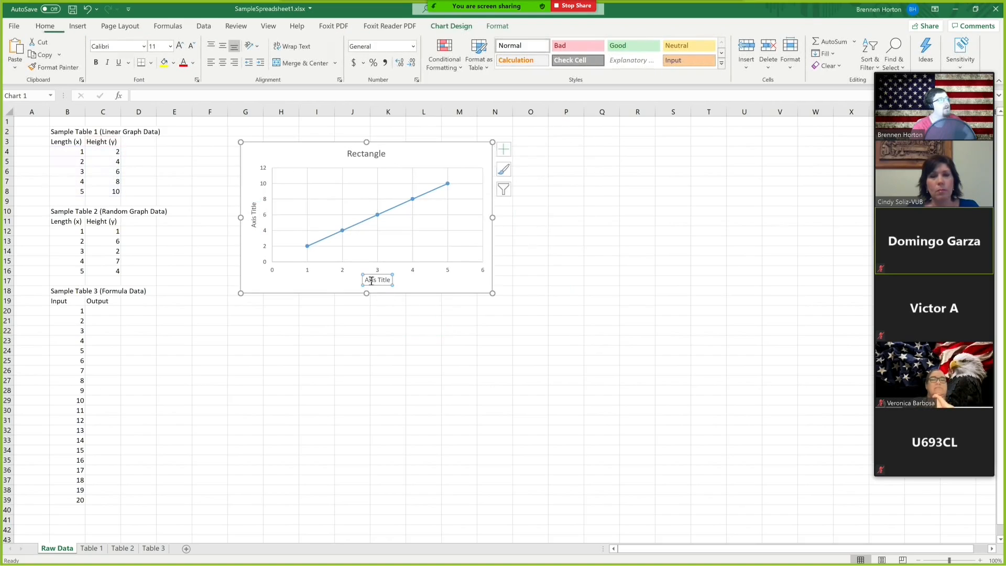
{"action": "left_click", "coordinate": [254, 214]}
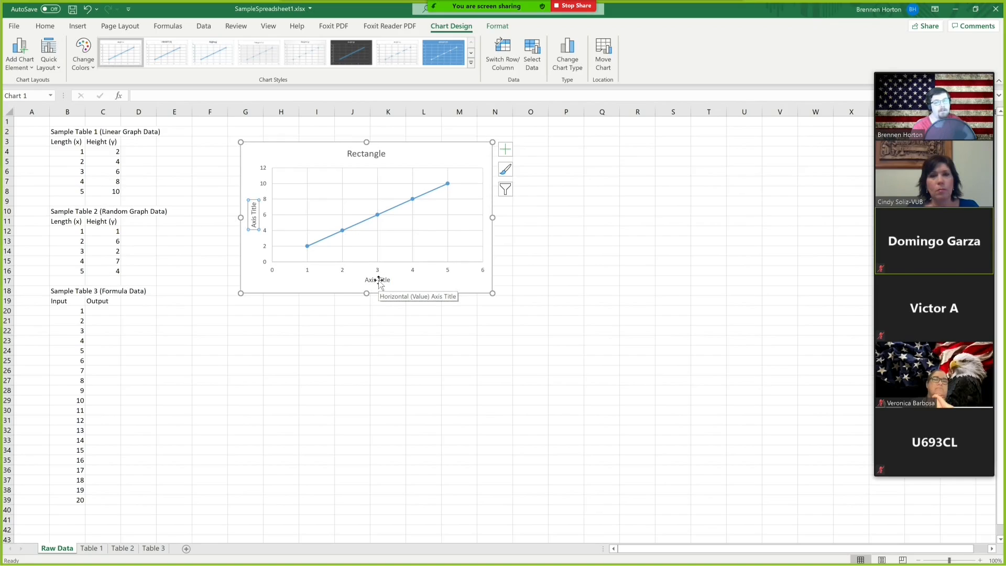
{"action": "double_click", "coordinate": [379, 281]}
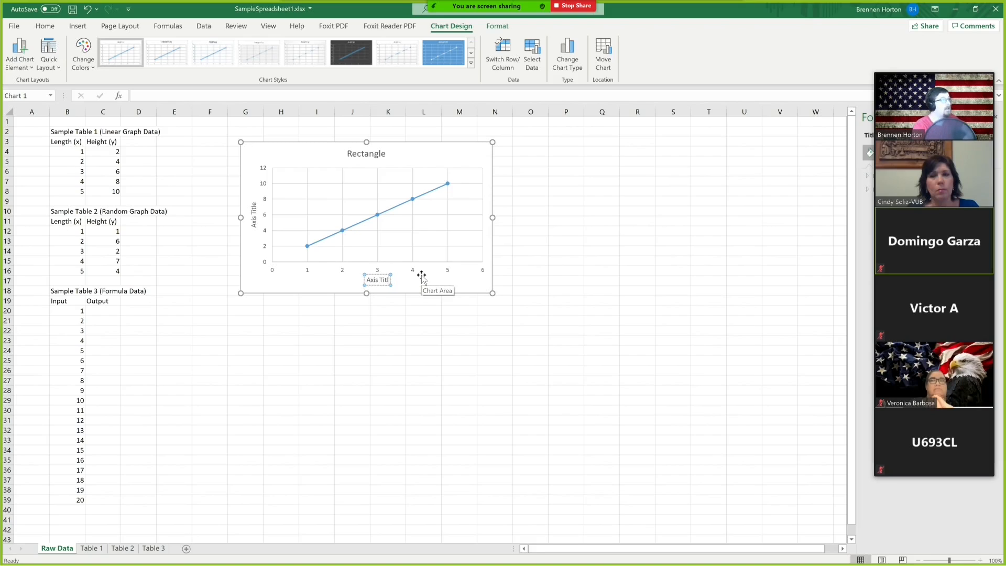
{"action": "key", "text": "BackSpace"}
{"action": "key", "text": "BackSpace"}
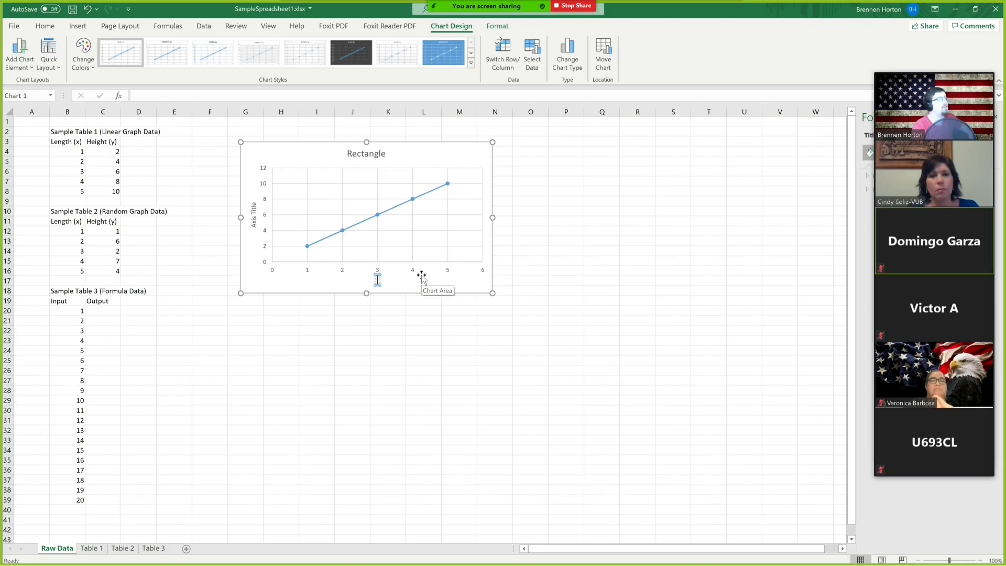
{"action": "type", "text": "L"}
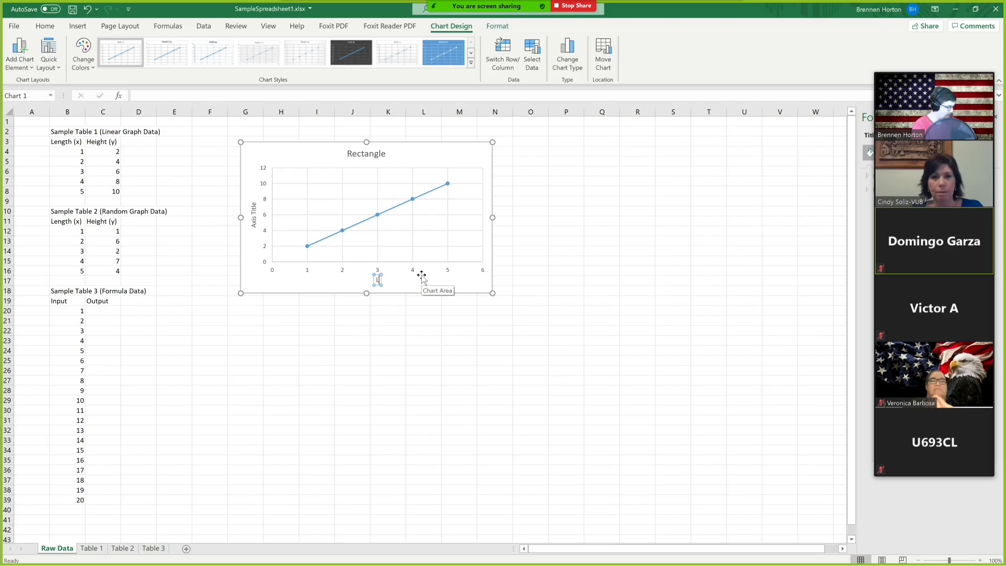
{"action": "type", "text": "ength"}
{"action": "left_click", "coordinate": [352, 330]}
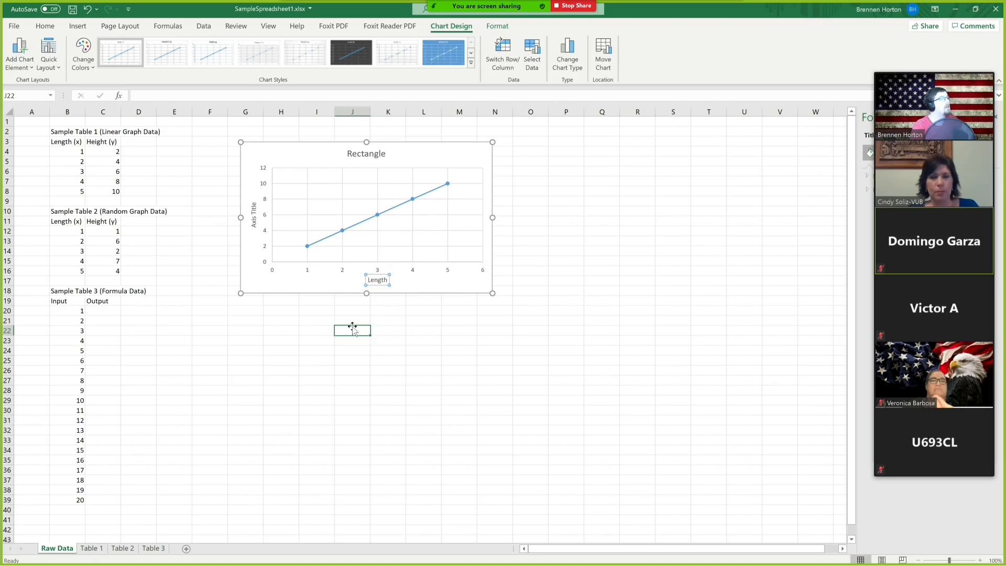
Rename the Rectangle chart's vertical axis title to Height.
{"action": "left_click", "coordinate": [254, 218]}
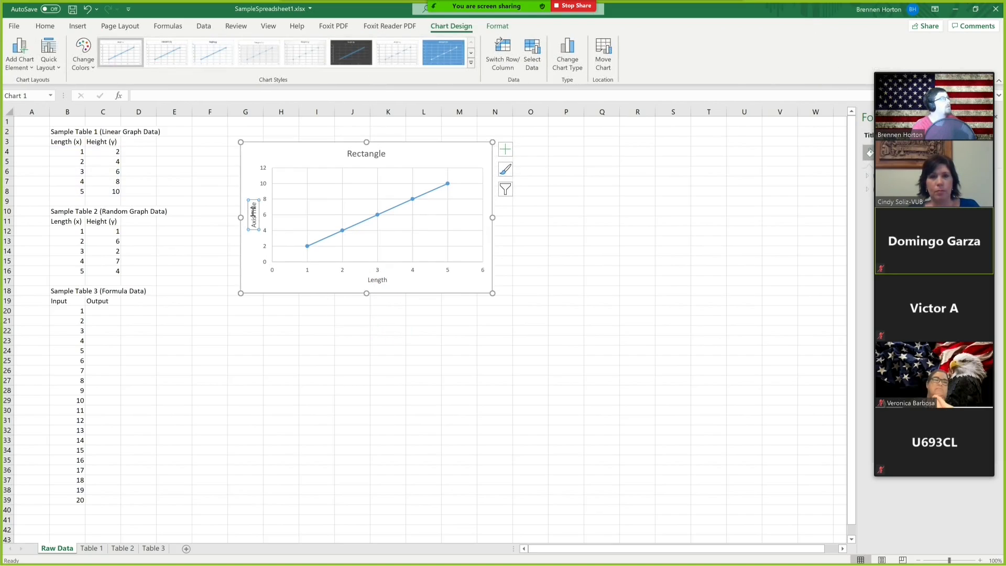
{"action": "left_click_drag", "start_coordinate": [255, 203], "coordinate": [257, 230]}
{"action": "key", "text": "BackSpace"}
{"action": "type", "text": "Hei"}
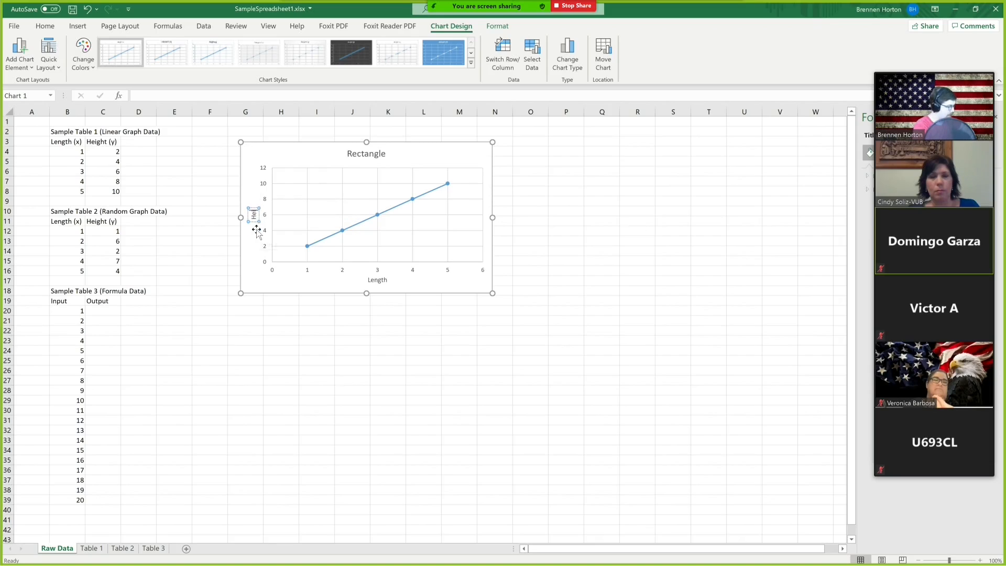
{"action": "type", "text": "ght"}
{"action": "left_click", "coordinate": [391, 350]}
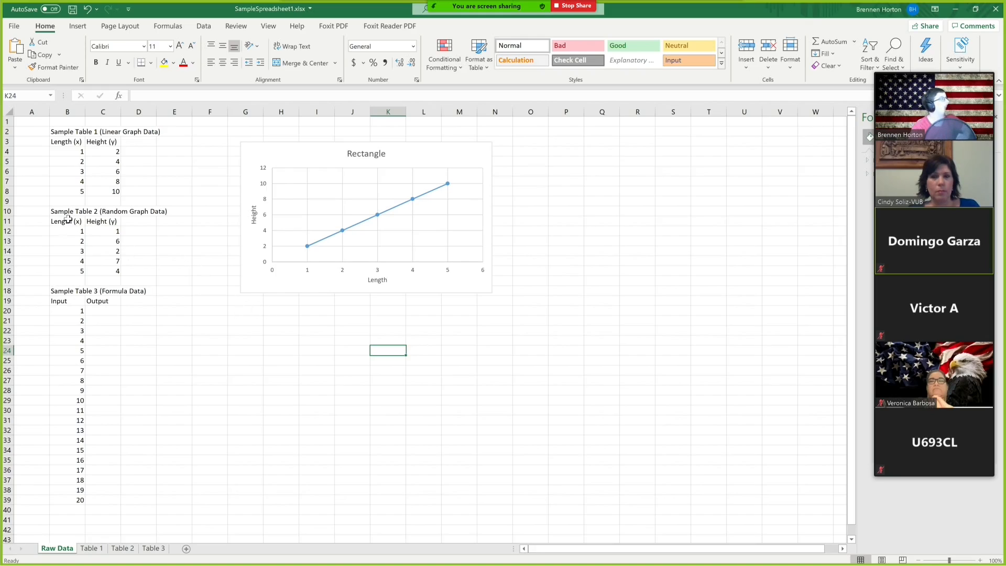
Insert a scatter chart with straight lines and markers from Sample Table 2's data and place it beside the Rectangle chart.
{"action": "left_click_drag", "start_coordinate": [67, 221], "coordinate": [112, 271]}
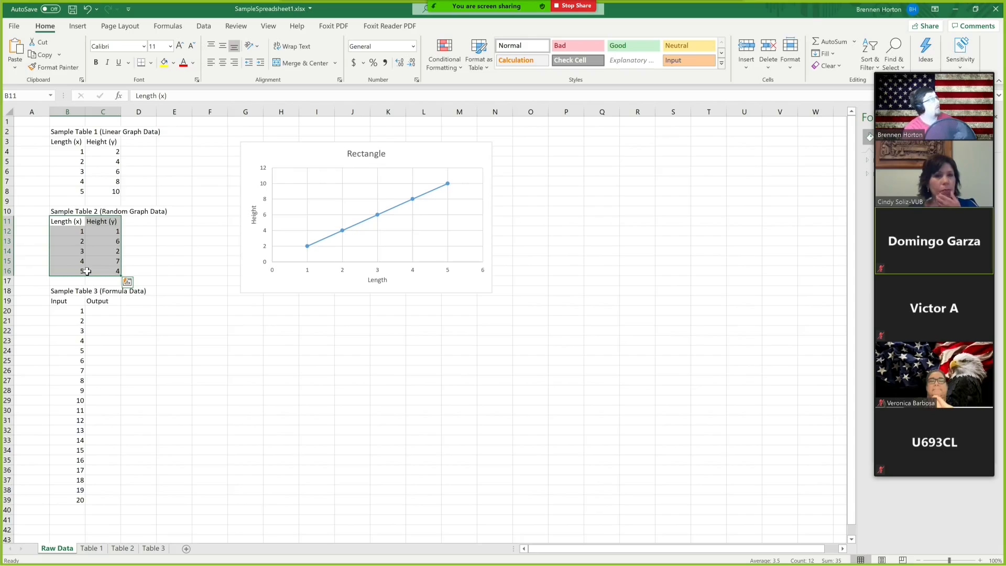
{"action": "left_click", "coordinate": [78, 26]}
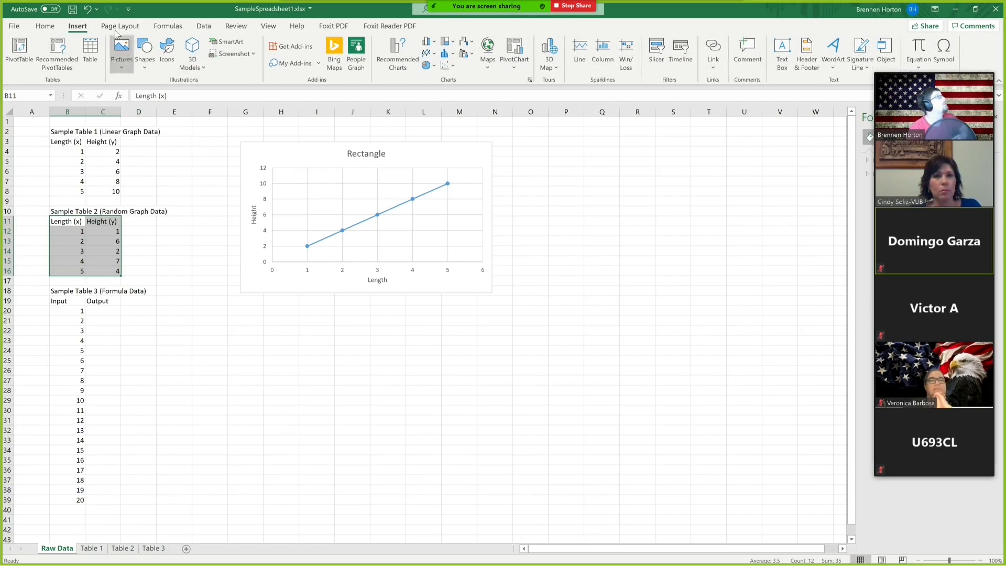
{"action": "left_click", "coordinate": [447, 65]}
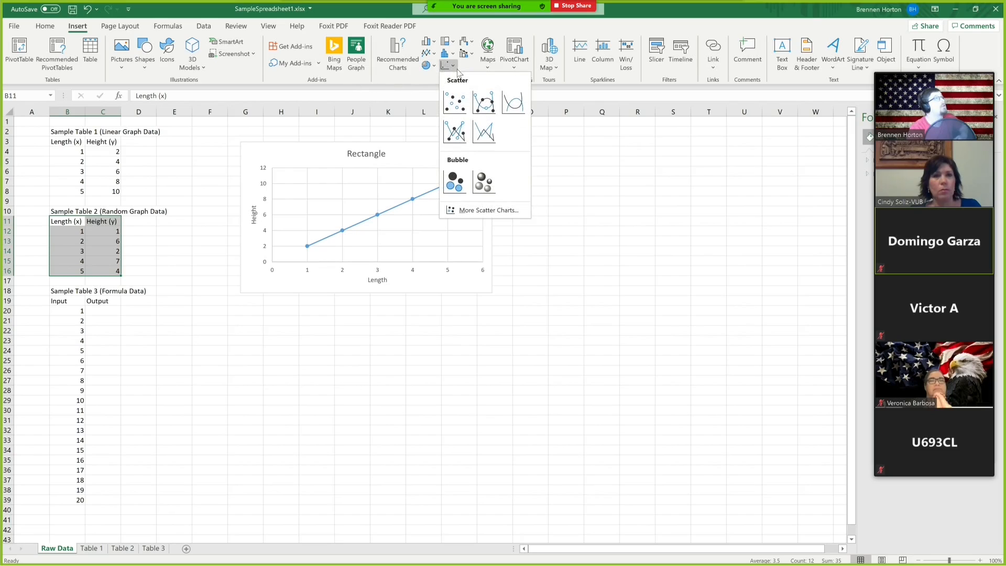
{"action": "left_click", "coordinate": [455, 135]}
{"action": "left_click_drag", "start_coordinate": [501, 269], "coordinate": [707, 152]}
{"action": "left_click", "coordinate": [647, 343]}
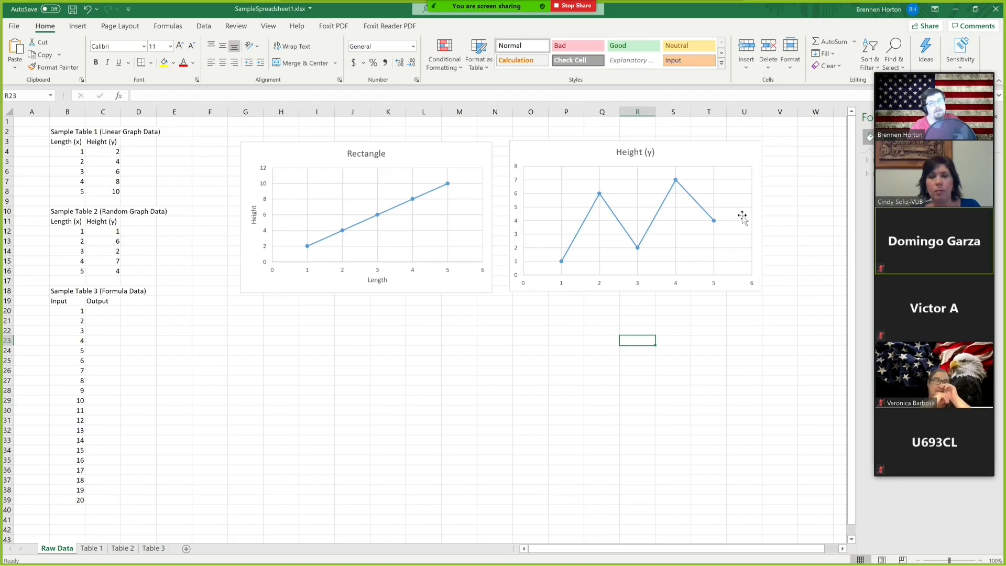
Copy Sample Table 2's data in B11:C16 and paste it starting at cell G21.
{"action": "left_click", "coordinate": [621, 521]}
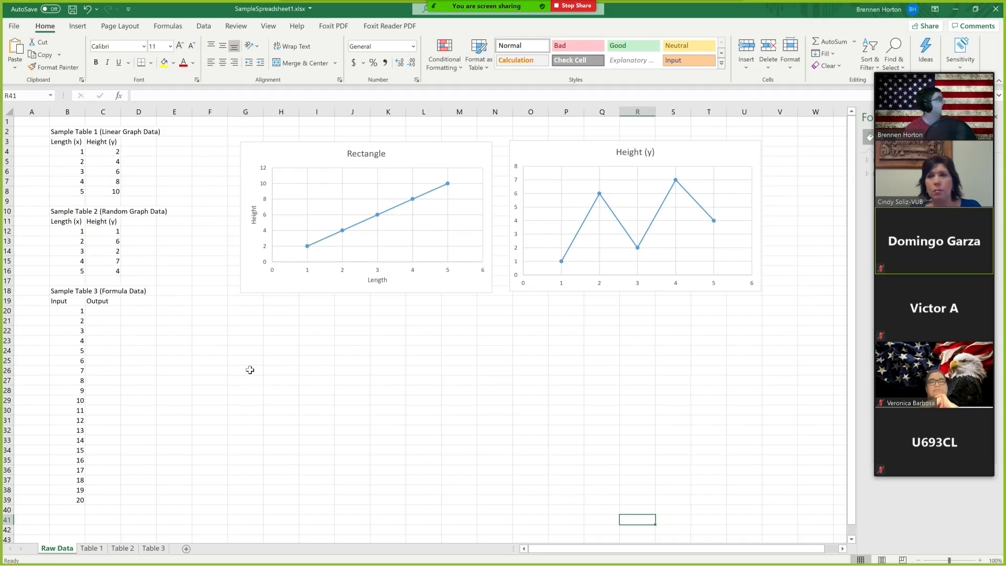
{"action": "left_click_drag", "start_coordinate": [62, 222], "coordinate": [105, 269]}
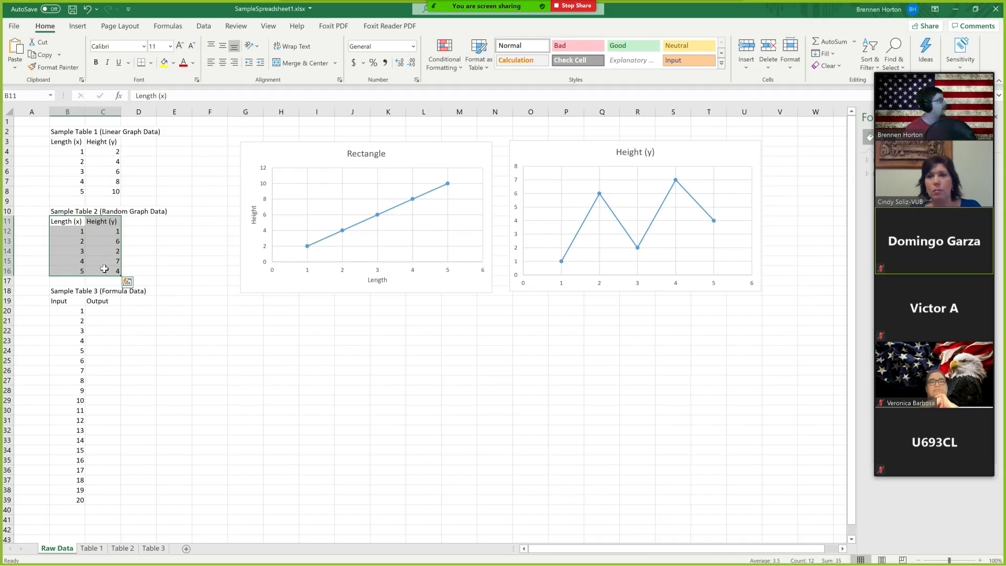
{"action": "key", "text": "ctrl+c"}
{"action": "left_click", "coordinate": [246, 321]}
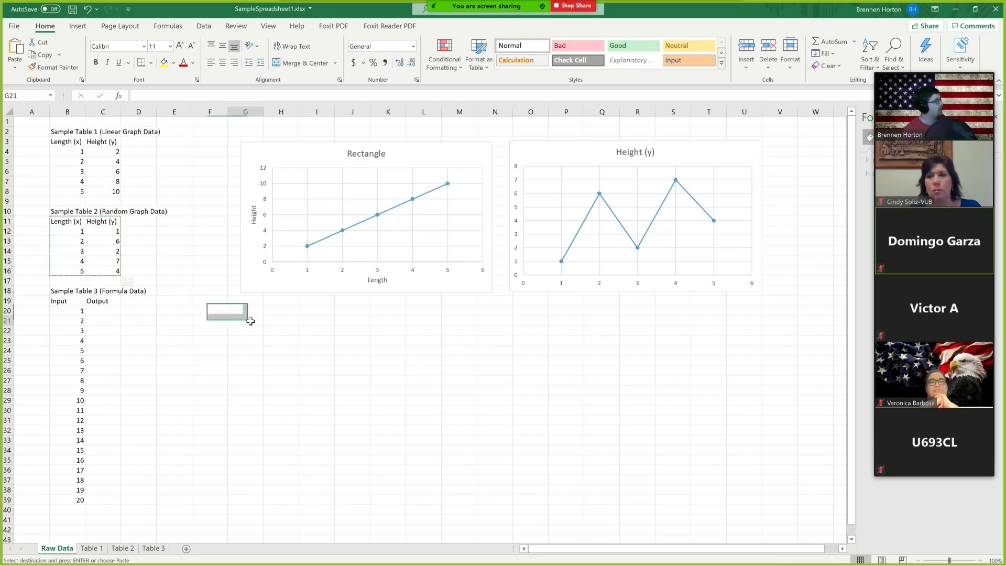
{"action": "key", "text": "ctrl+v"}
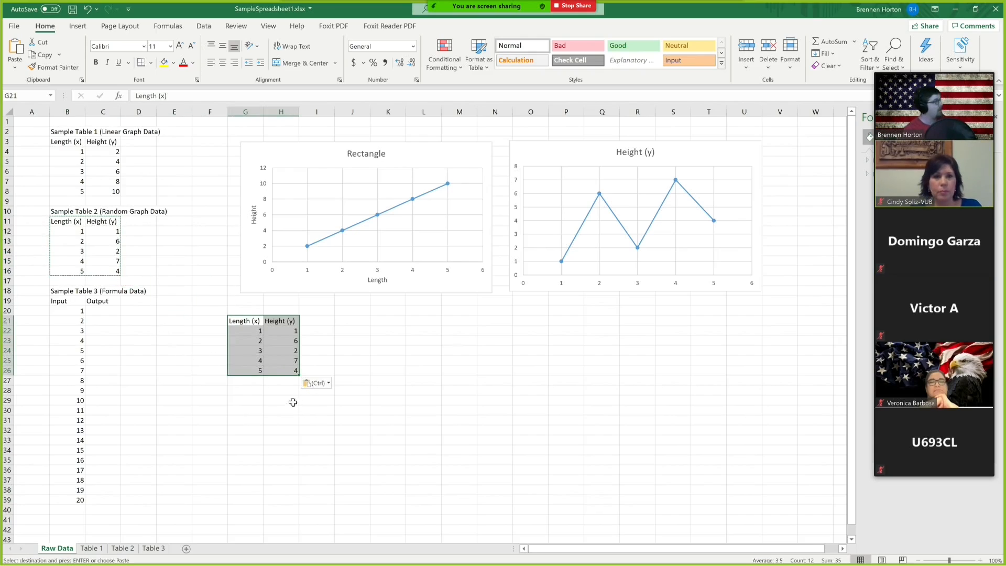
Extend the copied Length column with values 6, 7, 8, 9 and 10 in G27:G31.
{"action": "left_click", "coordinate": [252, 378]}
{"action": "type", "text": "6"}
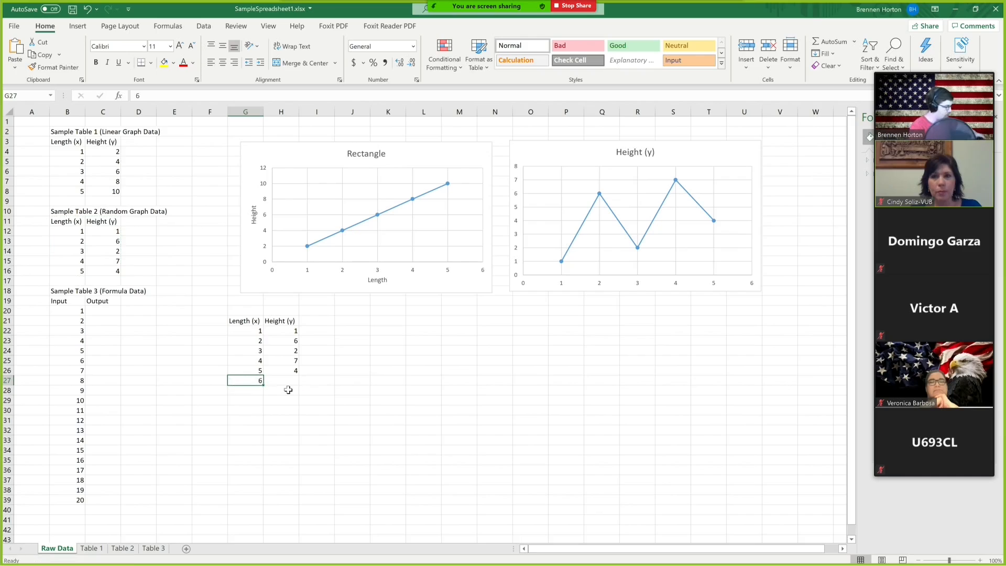
{"action": "key", "text": "Return"}
{"action": "type", "text": "7"}
{"action": "key", "text": "Return"}
{"action": "type", "text": "8"}
{"action": "key", "text": "Return"}
{"action": "type", "text": "9"}
{"action": "key", "text": "Return"}
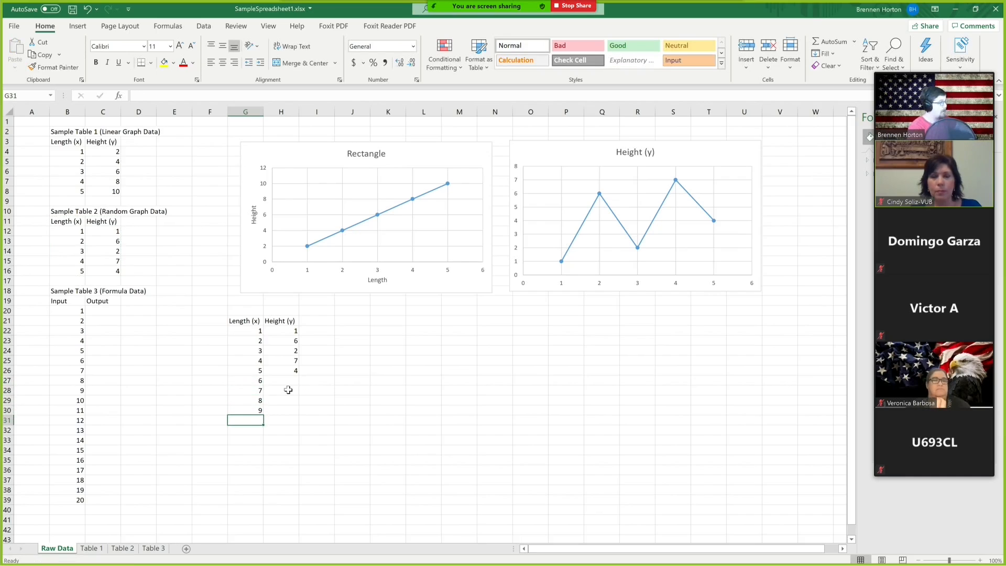
{"action": "type", "text": "10"}
{"action": "key", "text": "Return"}
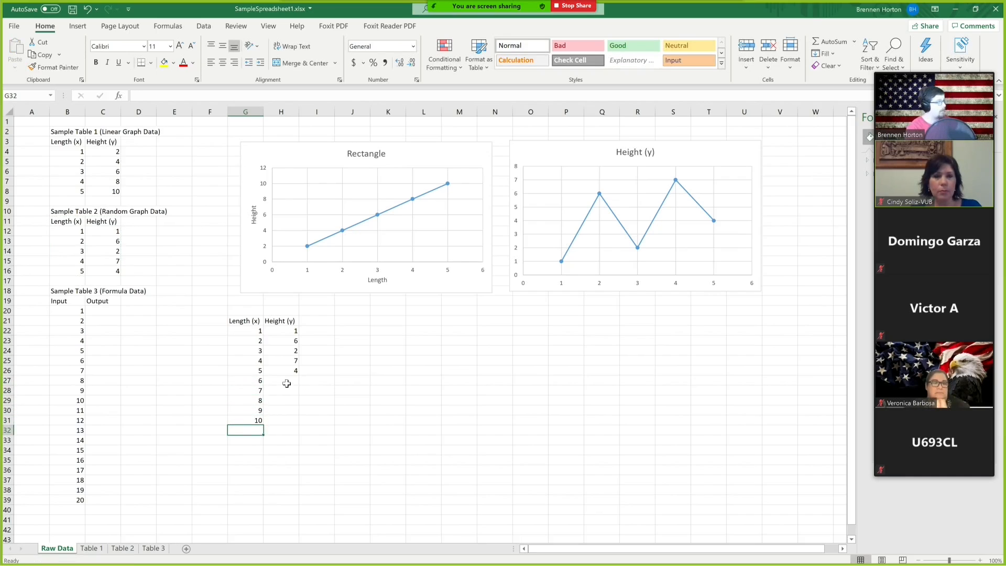
Fill the matching Height values 8, 4, 7, 3 and 1 in H27:H31.
{"action": "left_click", "coordinate": [286, 384]}
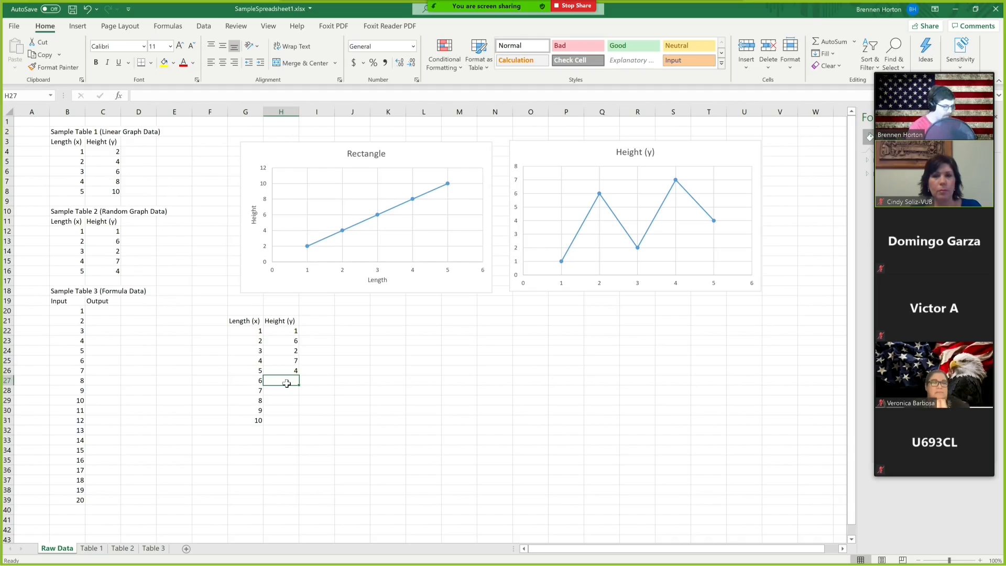
{"action": "type", "text": "8"}
{"action": "key", "text": "Return"}
{"action": "type", "text": "4"}
{"action": "key", "text": "Return"}
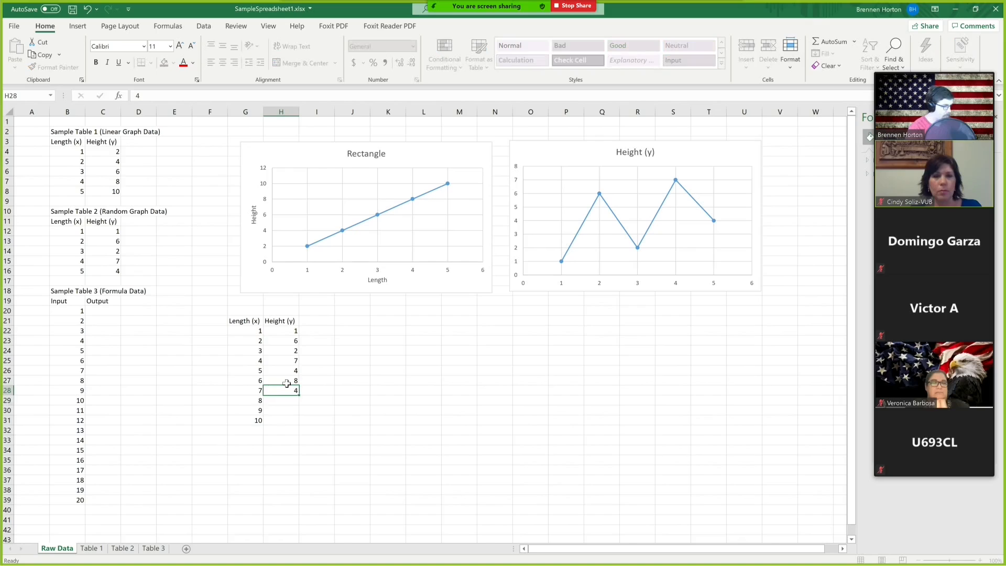
{"action": "type", "text": "7"}
{"action": "key", "text": "Return"}
{"action": "type", "text": "3"}
{"action": "key", "text": "Return"}
{"action": "type", "text": "1"}
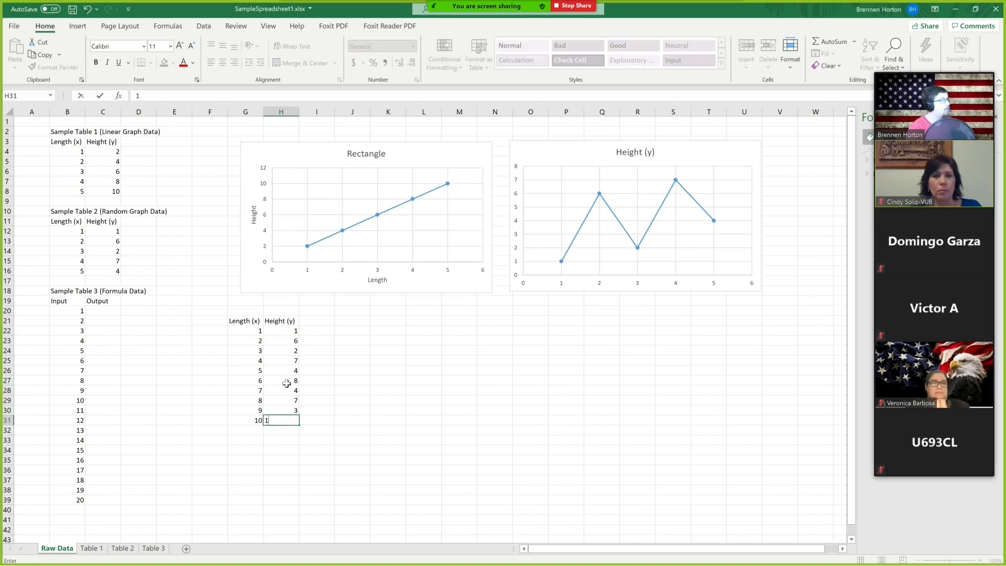
{"action": "key", "text": "Return"}
Insert a markers-only scatter chart from the extended data in G21:H31 and move it beside that data.
{"action": "left_click_drag", "start_coordinate": [252, 321], "coordinate": [283, 420]}
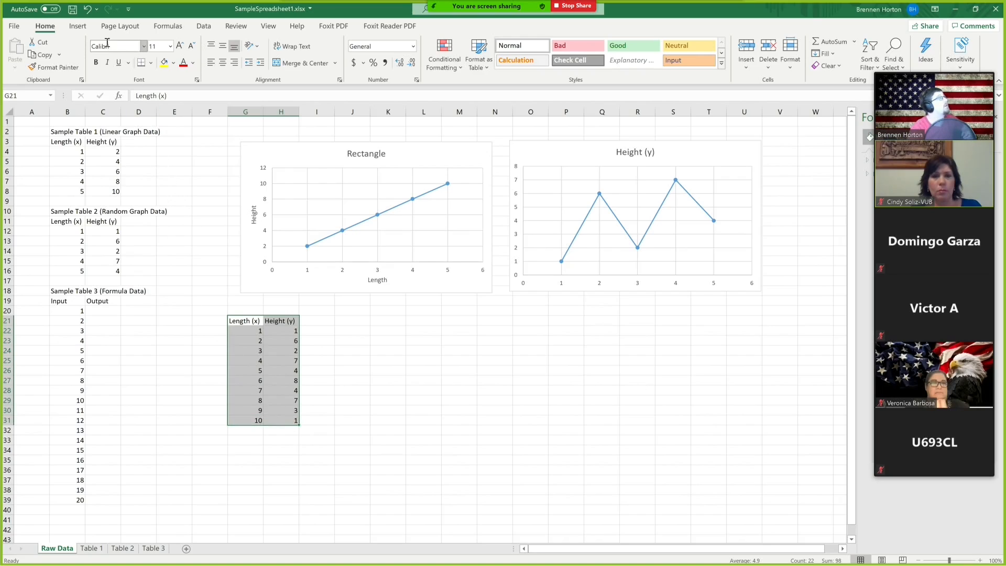
{"action": "left_click", "coordinate": [77, 27]}
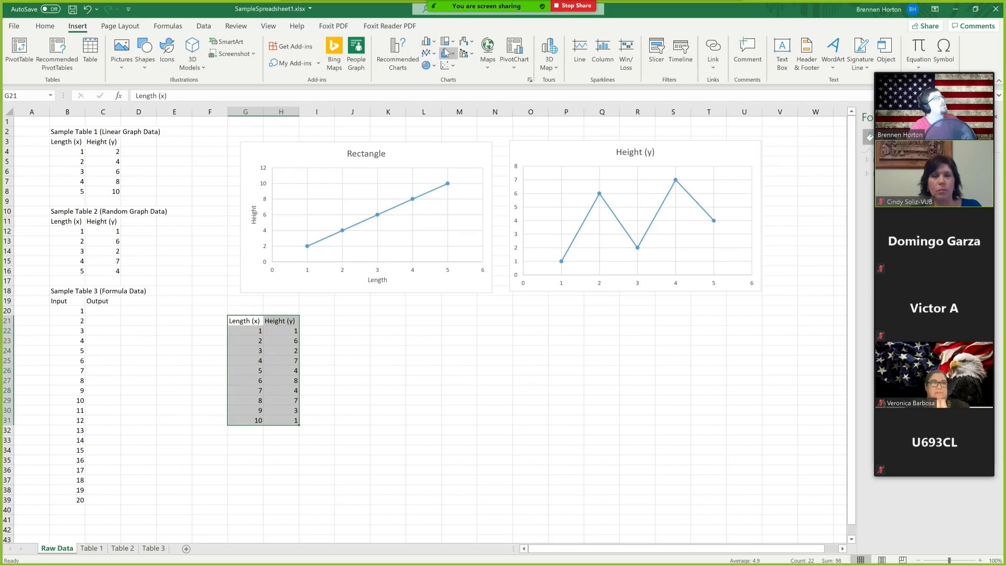
{"action": "left_click", "coordinate": [451, 65]}
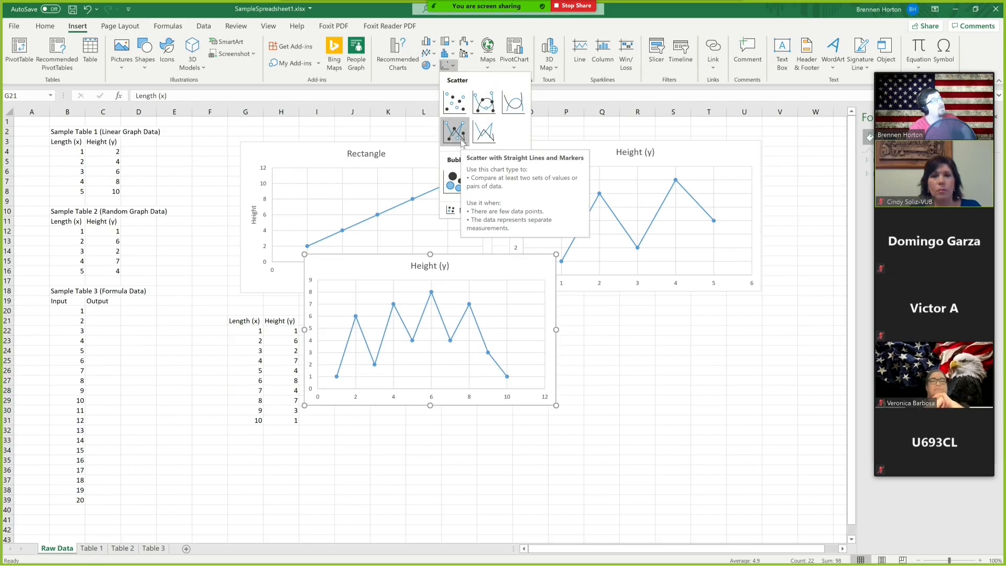
{"action": "left_click", "coordinate": [451, 106]}
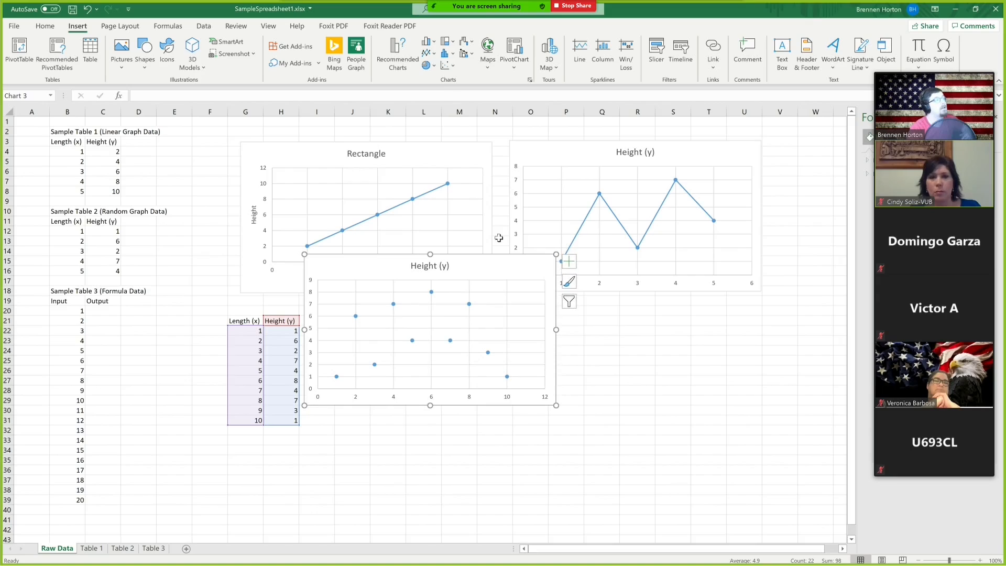
{"action": "left_click", "coordinate": [469, 305]}
{"action": "left_click_drag", "start_coordinate": [504, 274], "coordinate": [517, 337]}
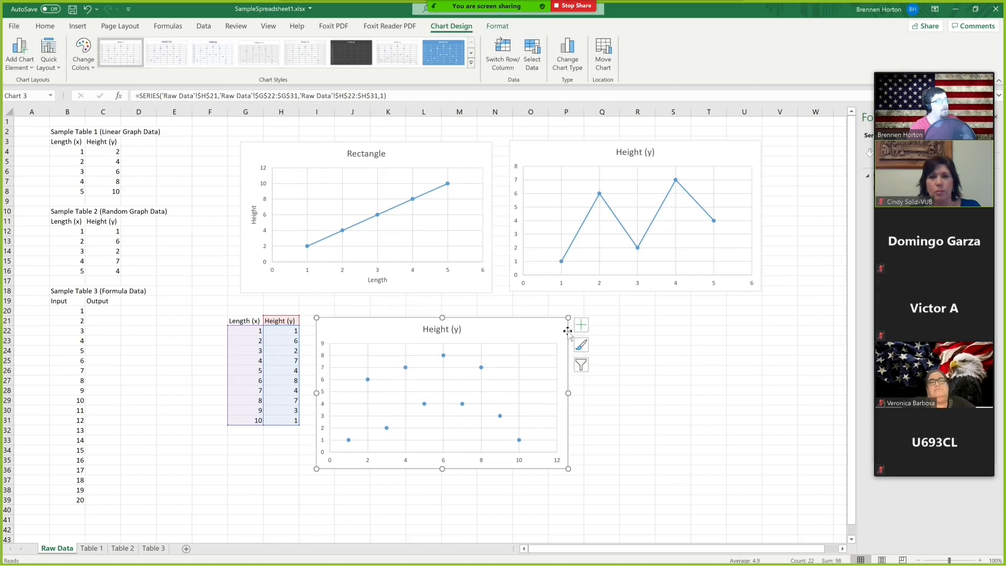
Add a trendline to the markers-only scatter chart's Height data series.
{"action": "left_click", "coordinate": [637, 320]}
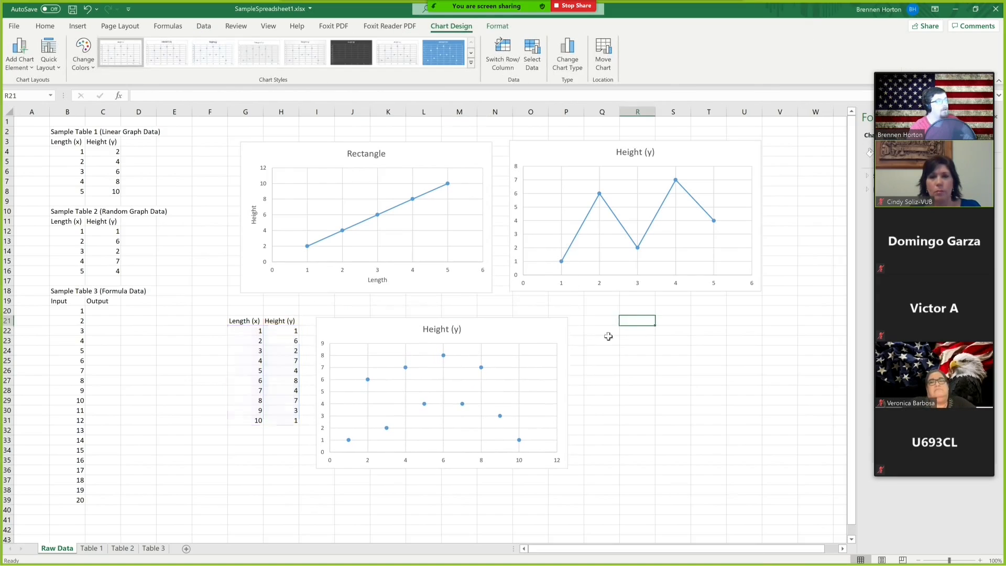
{"action": "left_click", "coordinate": [482, 369]}
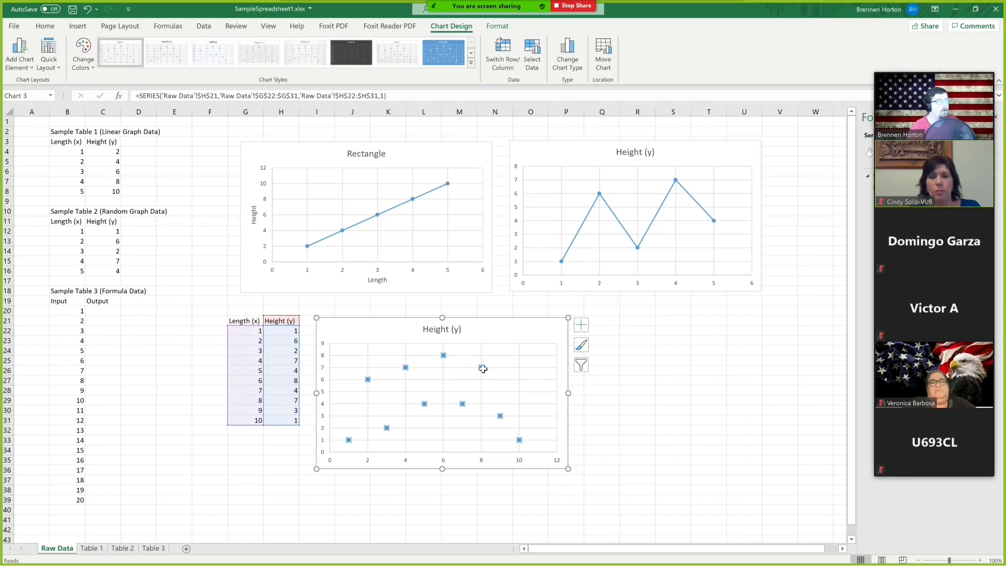
{"action": "left_click", "coordinate": [591, 410]}
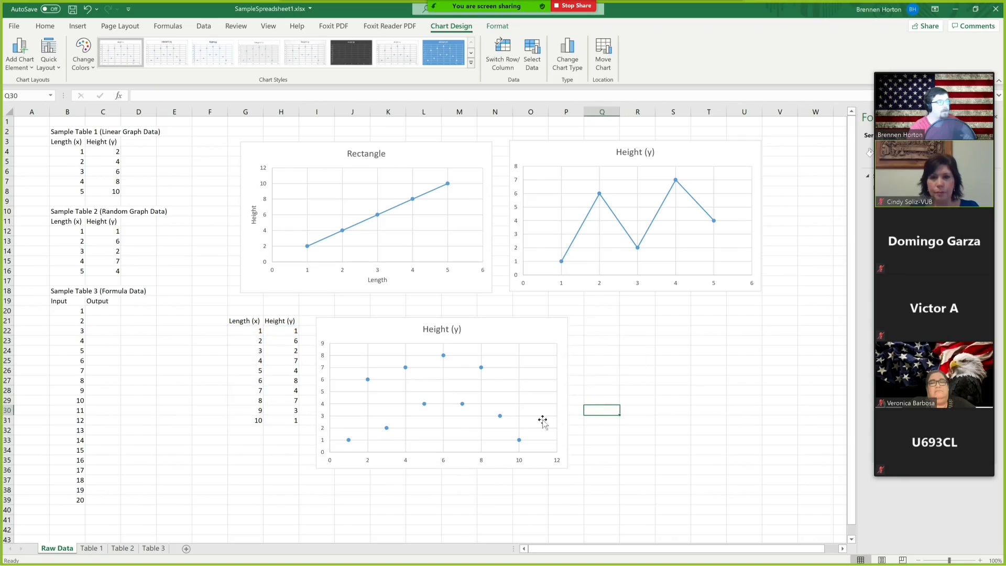
{"action": "left_click", "coordinate": [501, 418]}
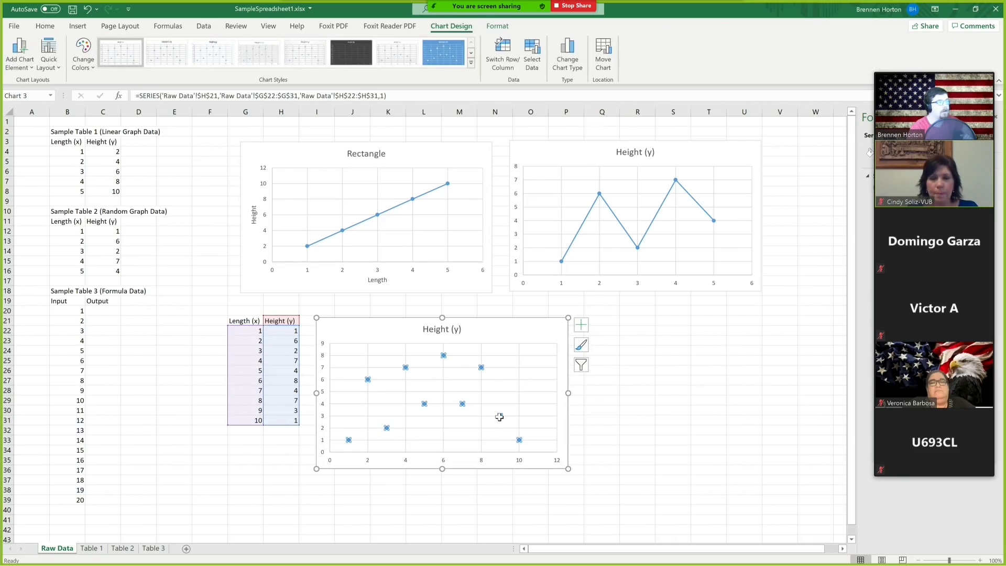
{"action": "right_click", "coordinate": [500, 418]}
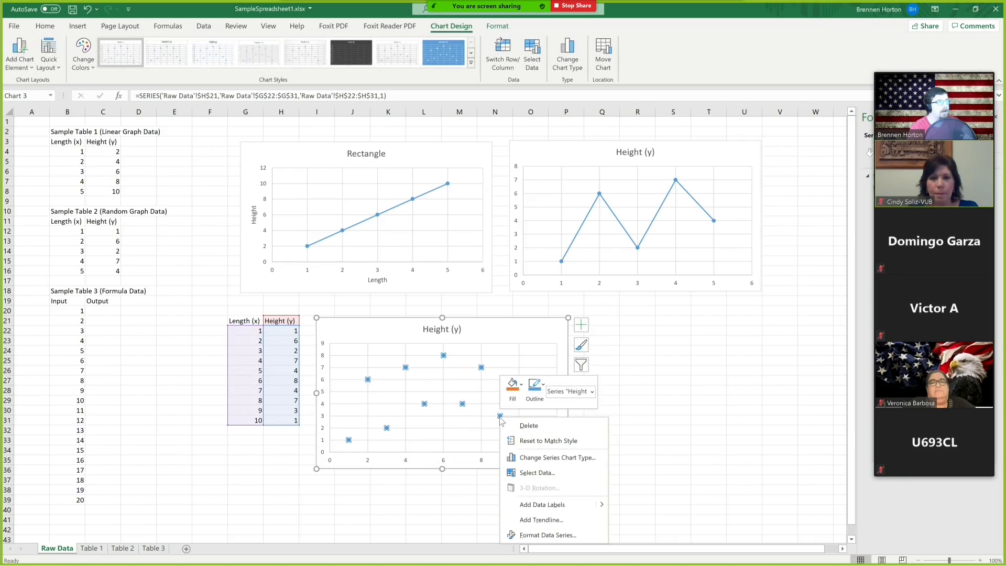
{"action": "left_click", "coordinate": [581, 520]}
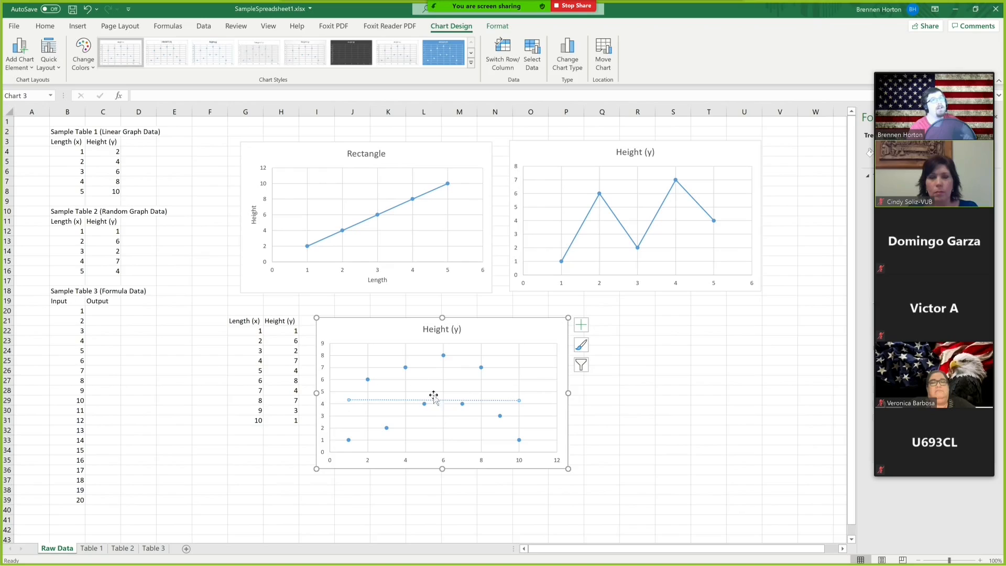
Change the trendline type to Polynomial with order 2.
{"action": "mouse_move", "coordinate": [885, 99]}
{"action": "left_click_drag", "start_coordinate": [955, 68], "coordinate": [112, 49]}
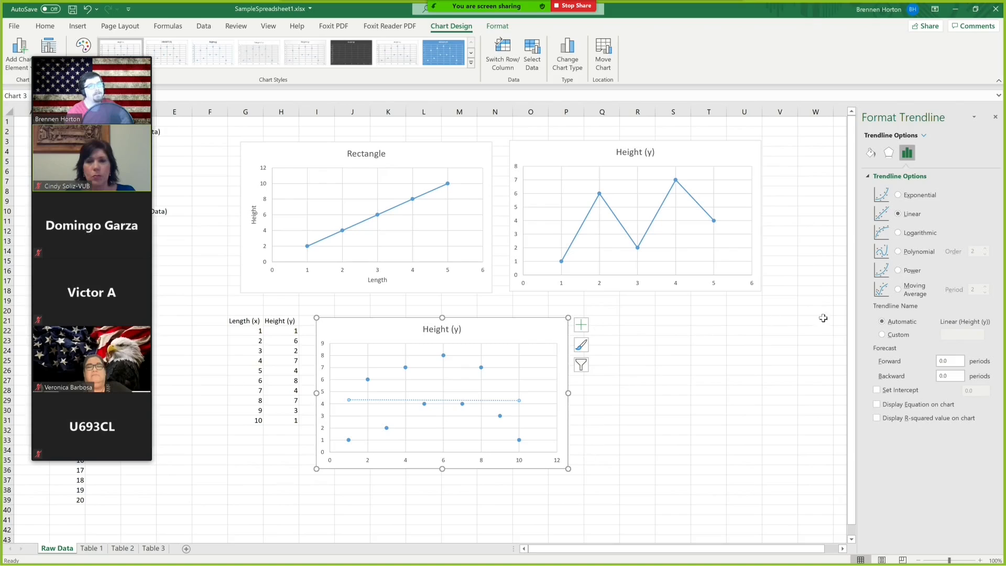
{"action": "left_click", "coordinate": [899, 252]}
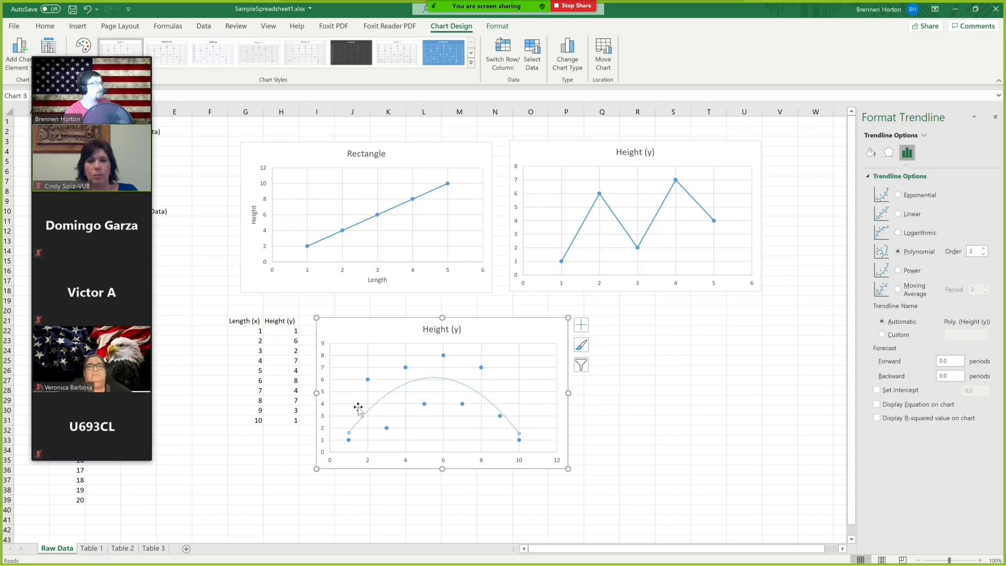
{"action": "left_click", "coordinate": [986, 250]}
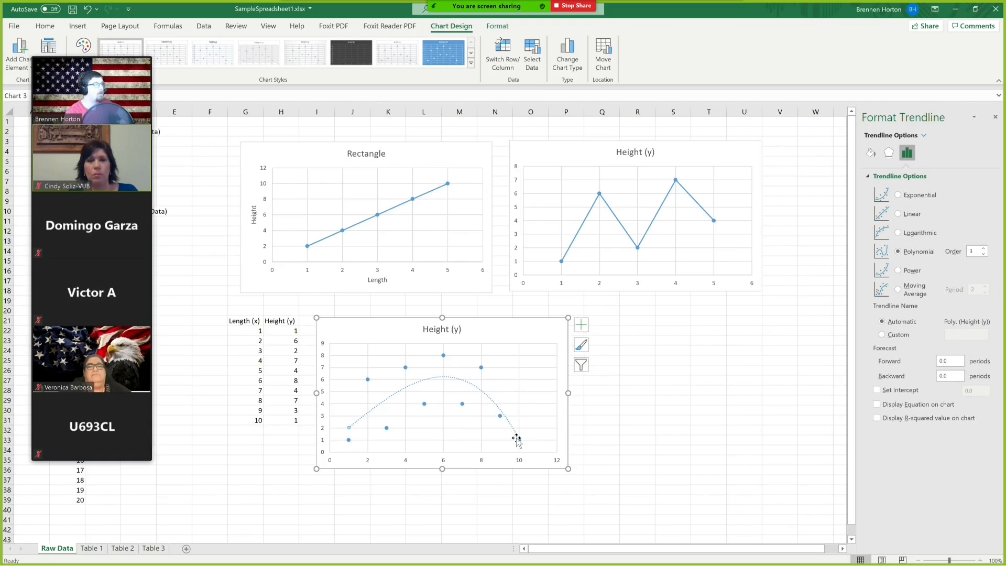
{"action": "left_click", "coordinate": [984, 253]}
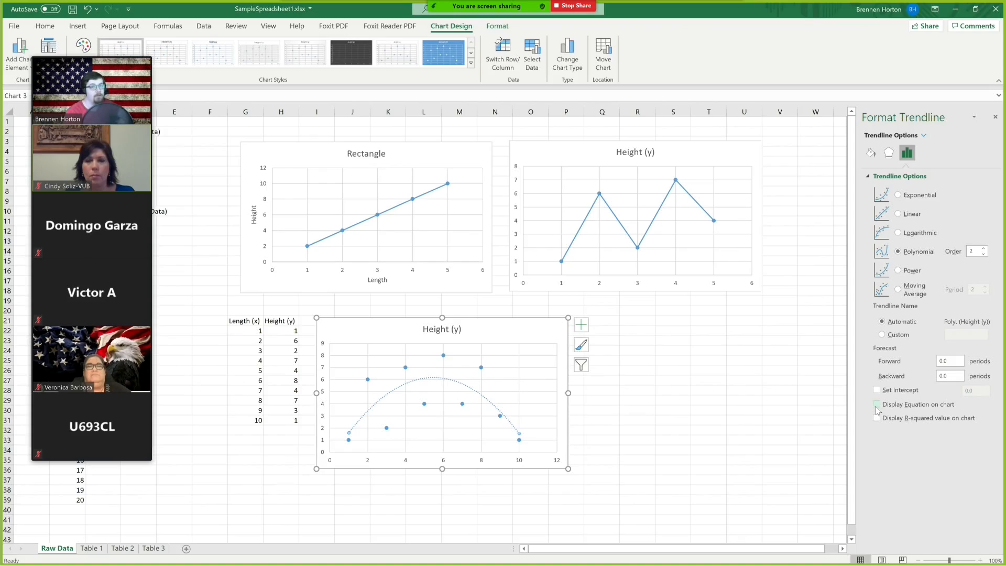
Display the trendline equation on the chart and switch the trendline type to Linear.
{"action": "left_click", "coordinate": [877, 408]}
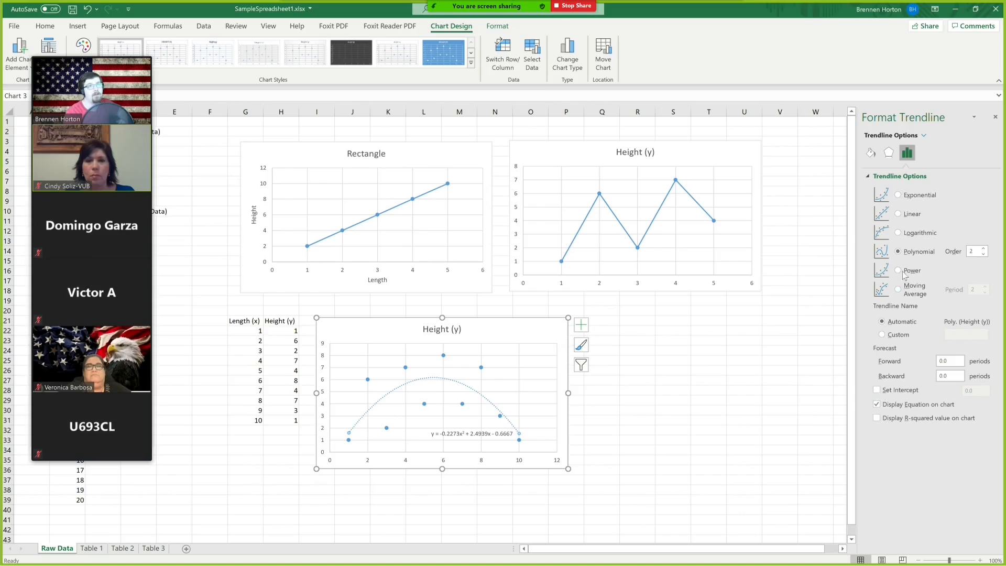
{"action": "left_click", "coordinate": [901, 215]}
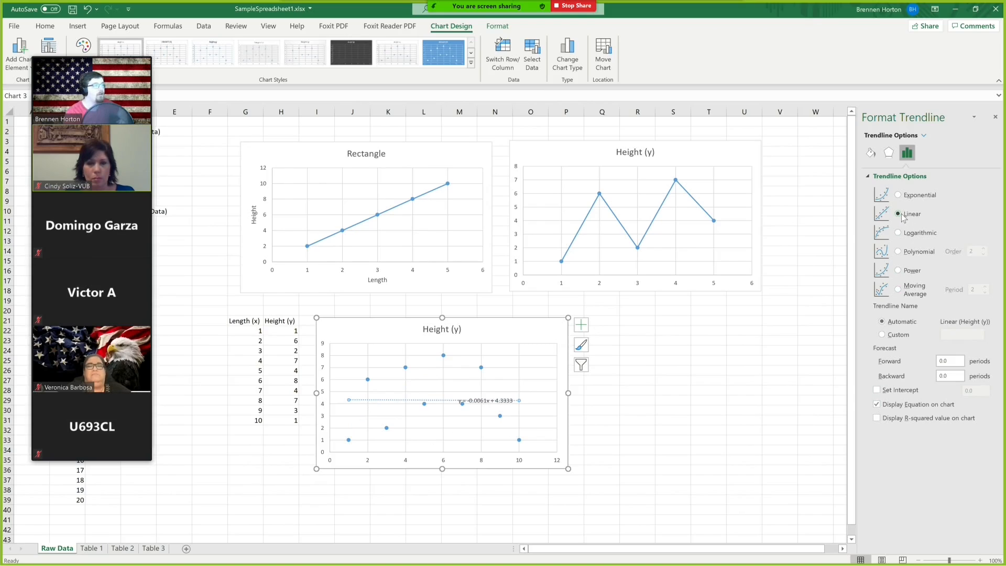
Move the equation label slightly upward and also display the R-squared value on the chart.
{"action": "left_click_drag", "start_coordinate": [480, 401], "coordinate": [480, 392]}
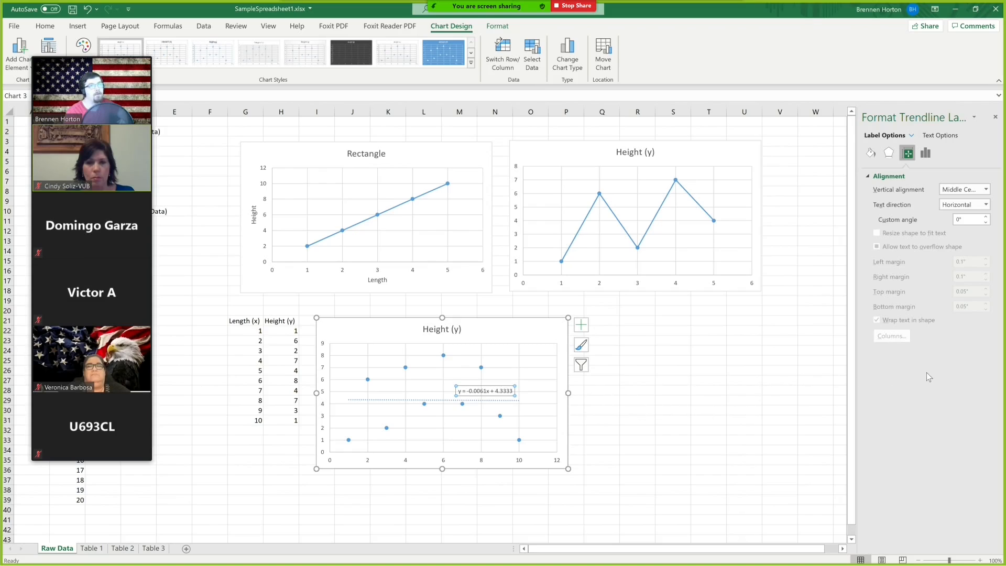
{"action": "left_click", "coordinate": [479, 399]}
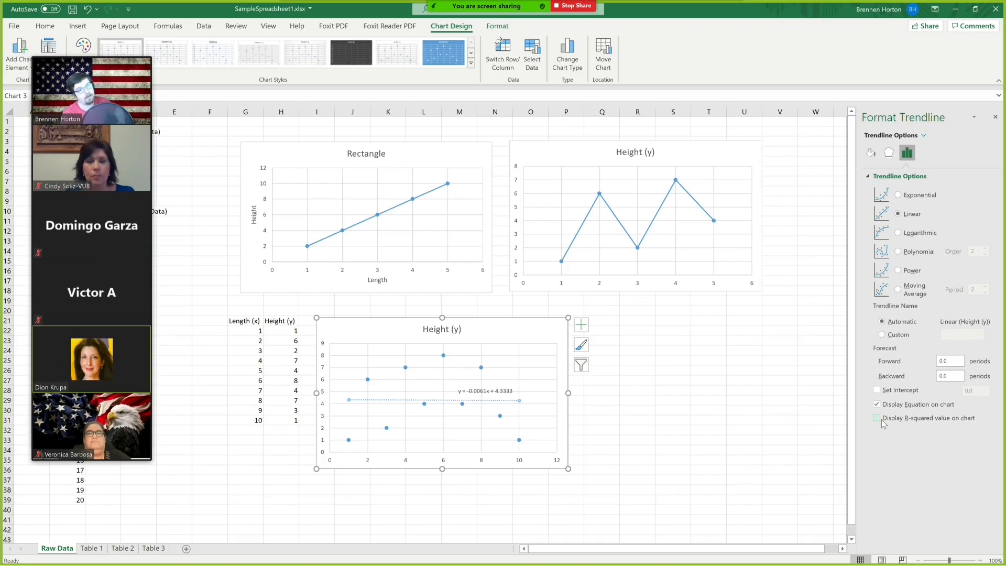
{"action": "left_click", "coordinate": [878, 418]}
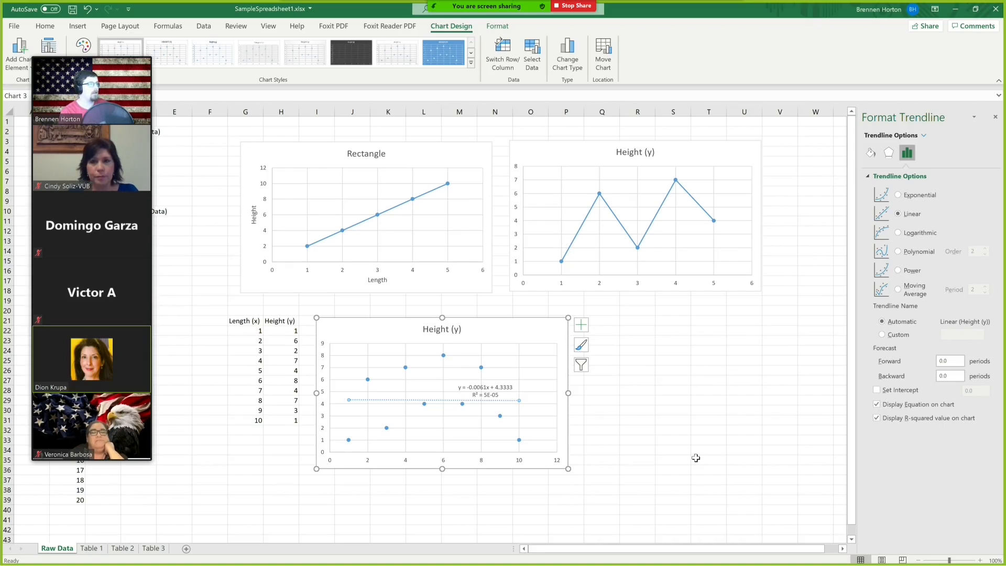
Compare Polynomial trendlines of order 3 and 2 with Linear, settling on Polynomial order 2.
{"action": "left_click", "coordinate": [904, 256]}
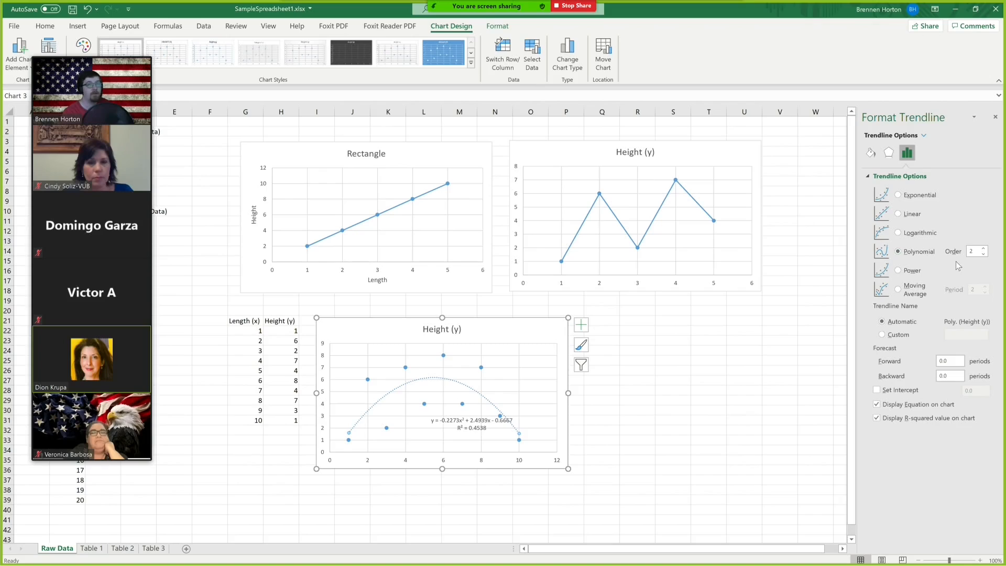
{"action": "left_click", "coordinate": [984, 250]}
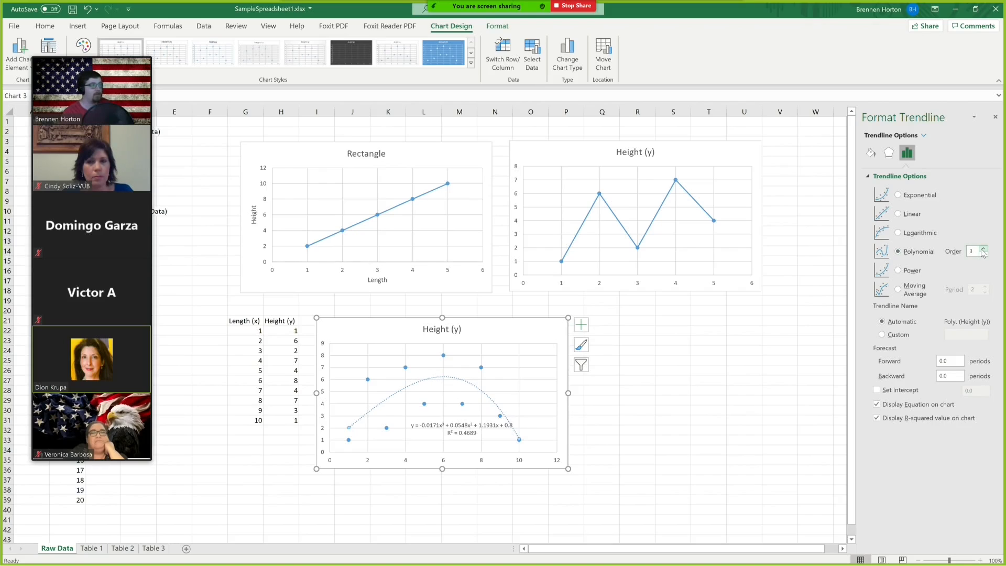
{"action": "left_click", "coordinate": [984, 255]}
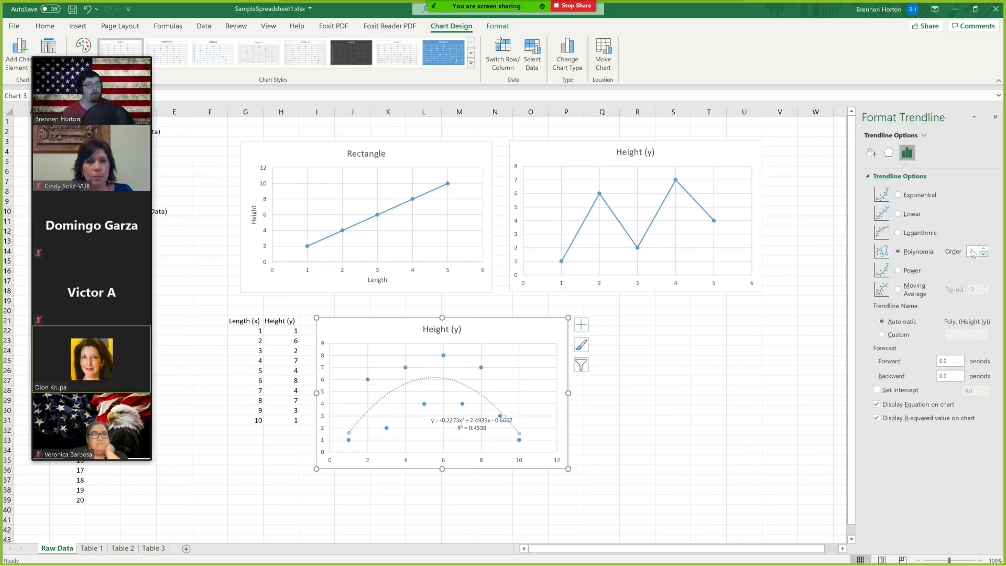
{"action": "left_click", "coordinate": [900, 214]}
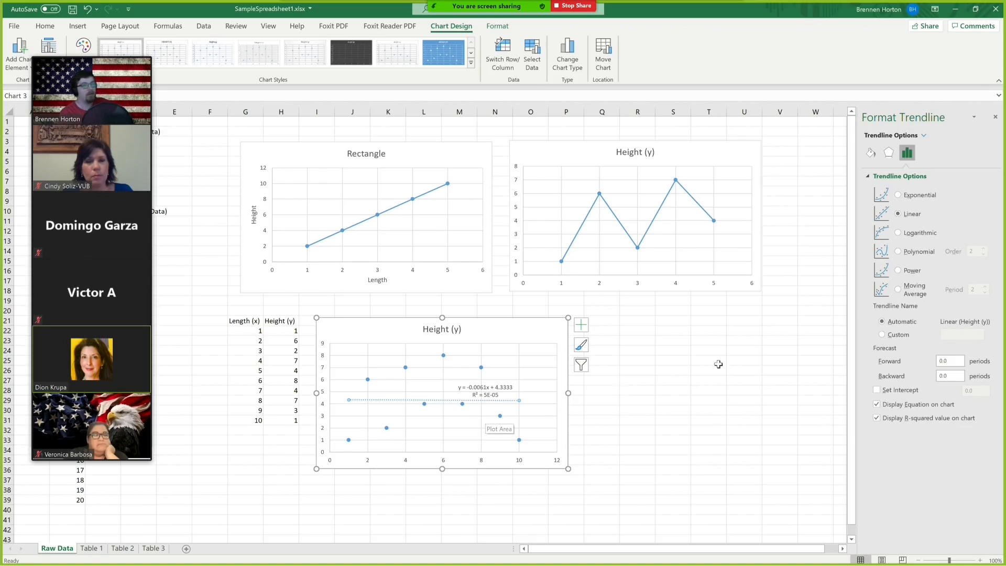
{"action": "left_click", "coordinate": [905, 251]}
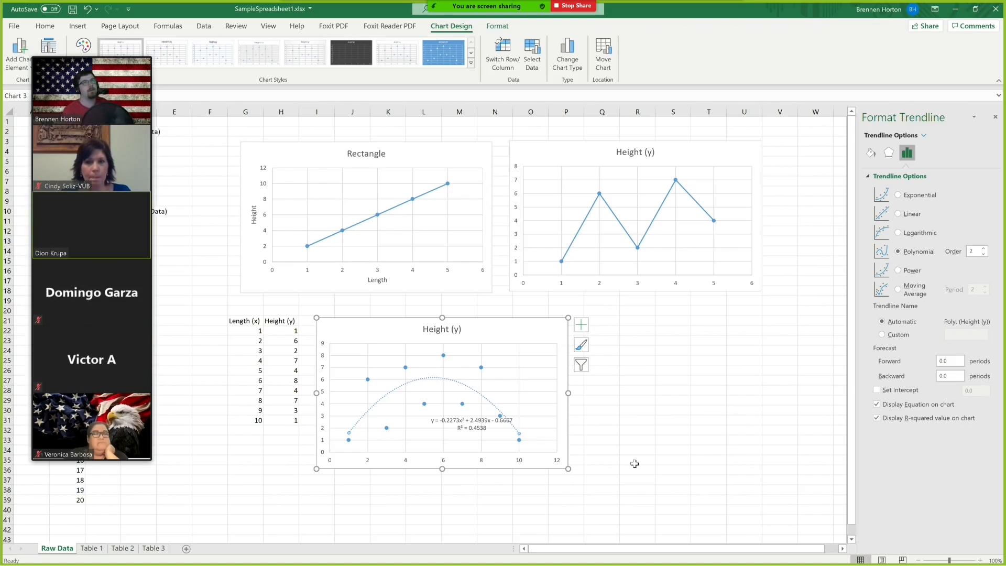
Close the Format Trendline pane.
{"action": "left_click", "coordinate": [995, 117]}
{"action": "left_click_drag", "start_coordinate": [107, 60], "coordinate": [955, 77]}
Write the note y=2x in cell D20 beside Sample Table 3's Output column.
{"action": "left_click", "coordinate": [135, 344]}
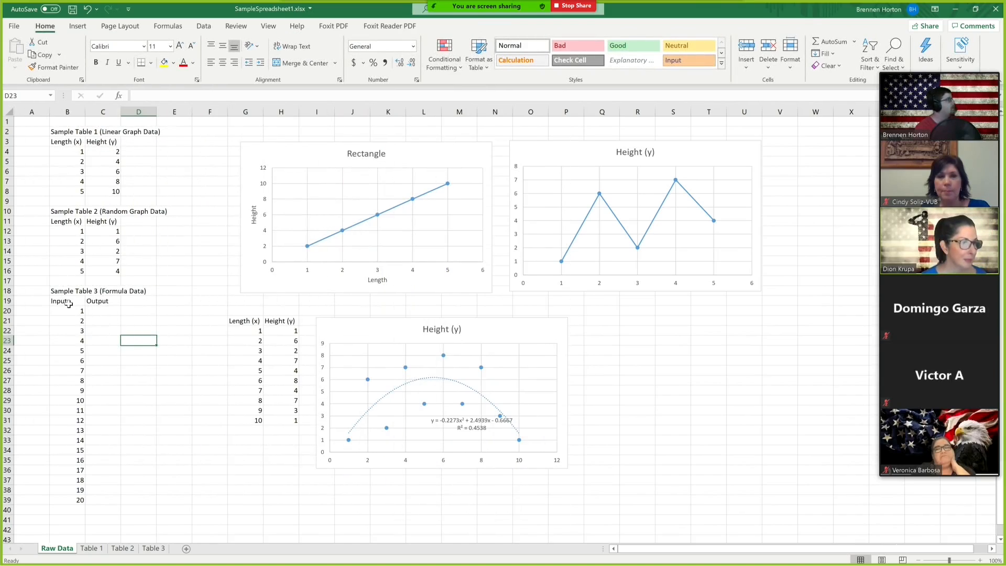
{"action": "left_click_drag", "start_coordinate": [69, 304], "coordinate": [102, 497]}
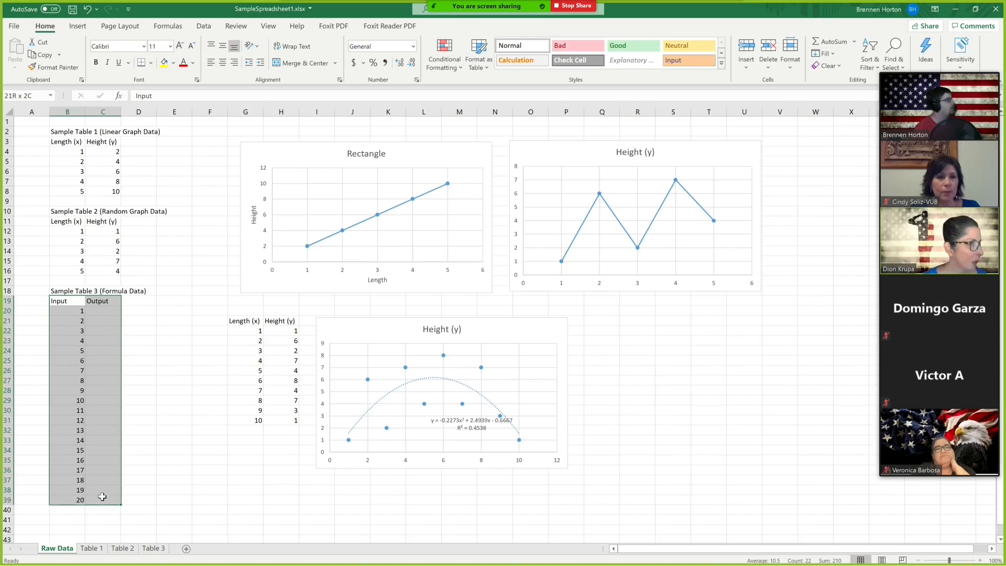
{"action": "left_click", "coordinate": [108, 311]}
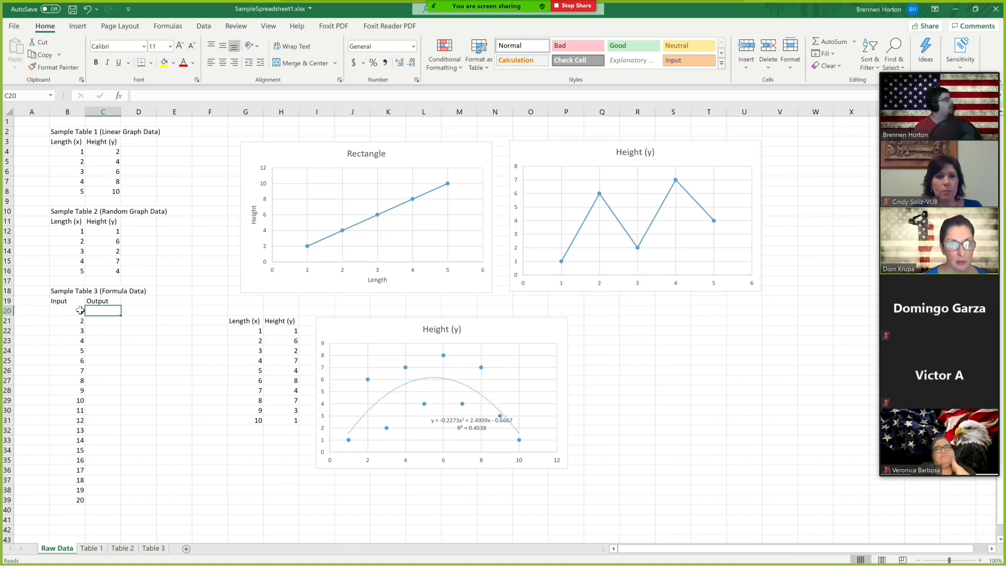
{"action": "left_click", "coordinate": [141, 310]}
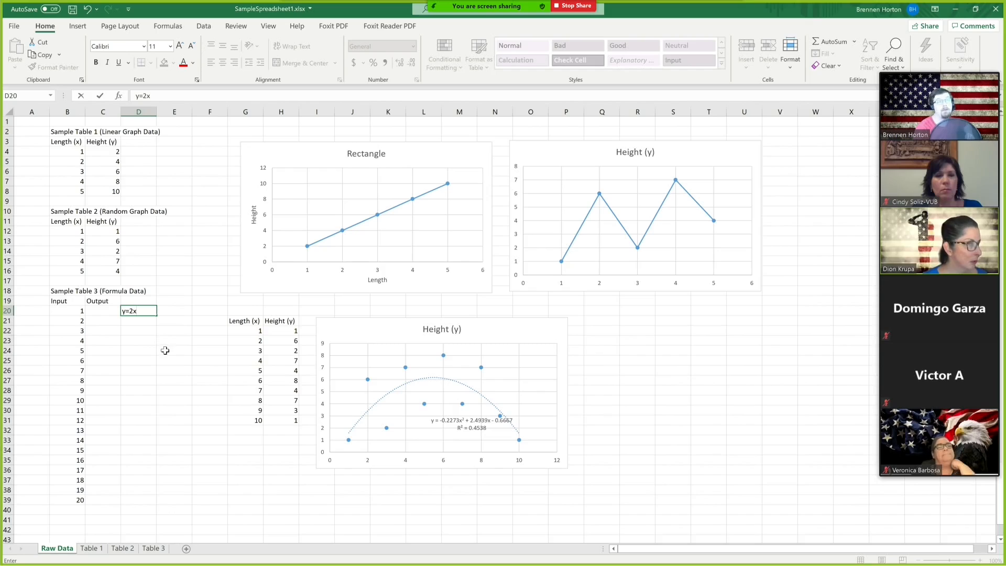
{"action": "left_click", "coordinate": [102, 311]}
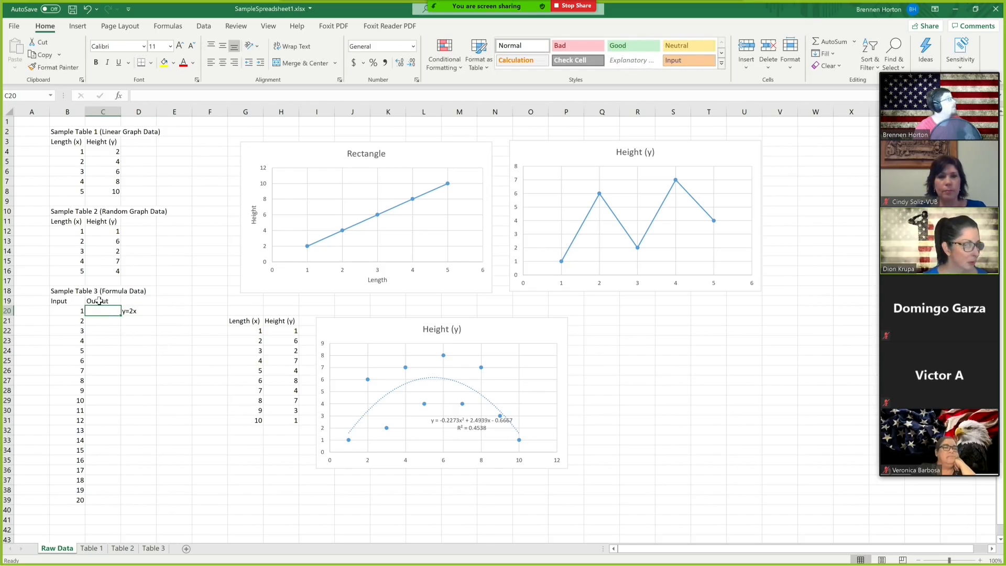
Enter the formula =2*B20 in cell C20 to compute the first Output value.
{"action": "left_click", "coordinate": [73, 313]}
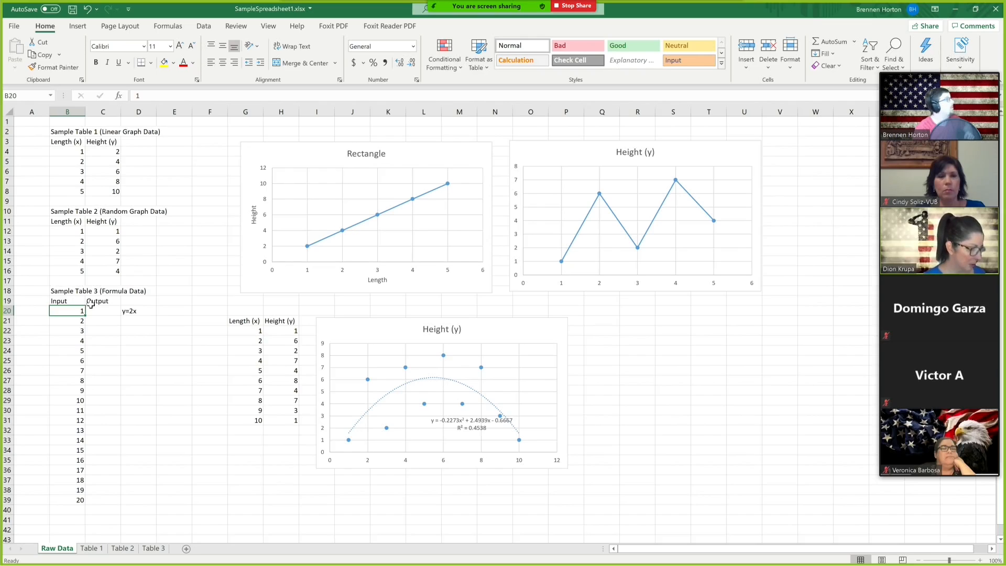
{"action": "left_click", "coordinate": [106, 313]}
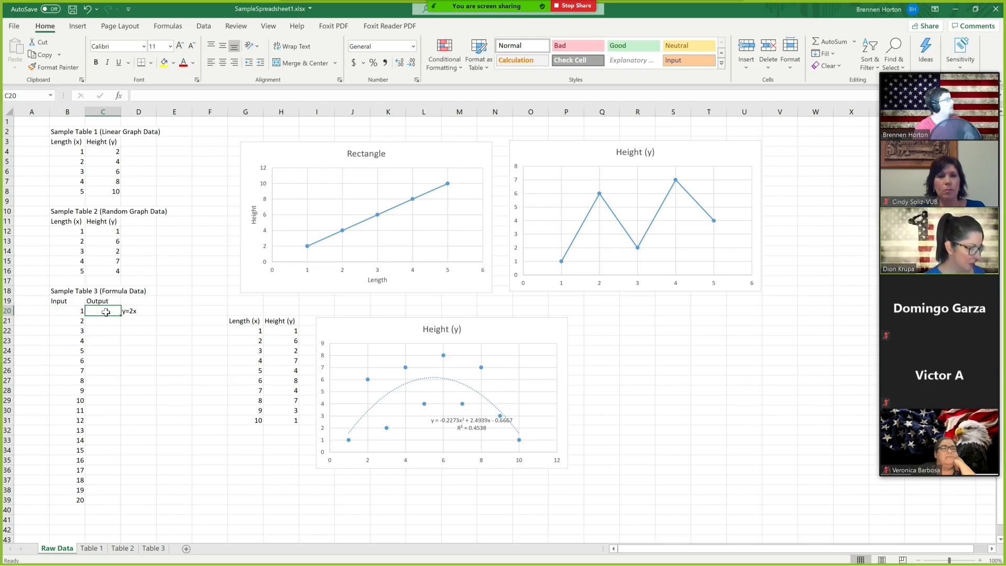
{"action": "left_click", "coordinate": [78, 312]}
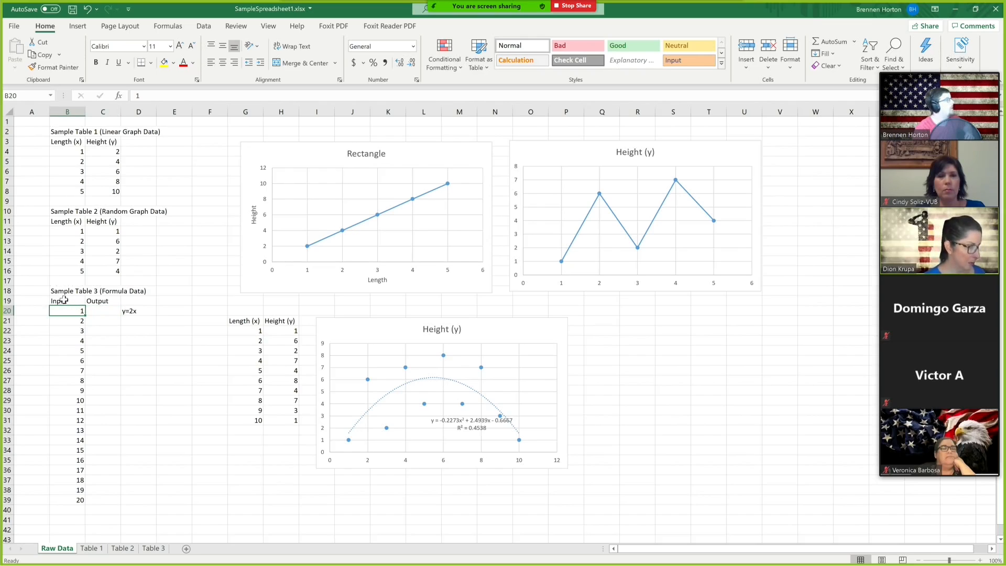
{"action": "left_click", "coordinate": [103, 310]}
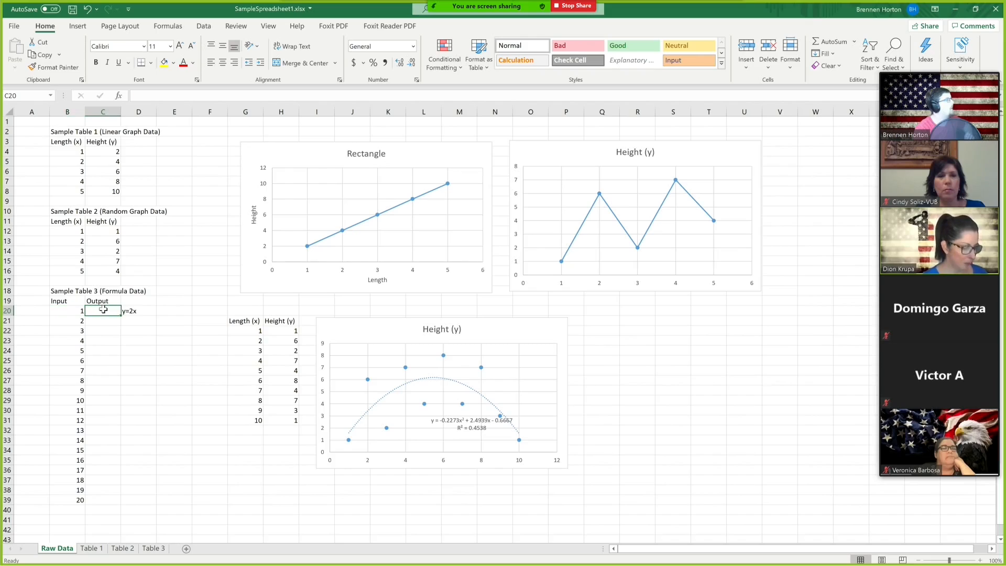
{"action": "left_click", "coordinate": [162, 97]}
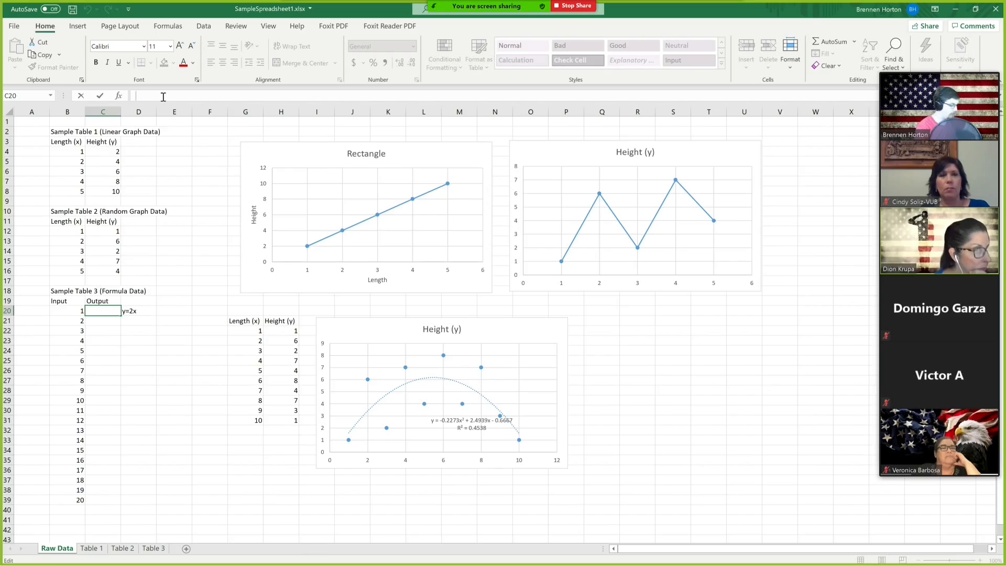
{"action": "type", "text": "=2*"}
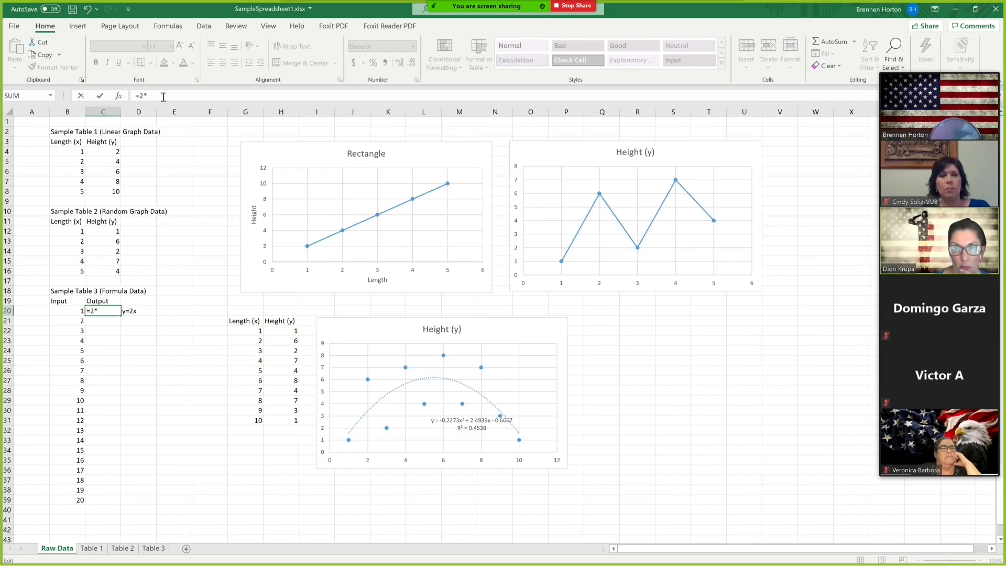
{"action": "left_click", "coordinate": [70, 312]}
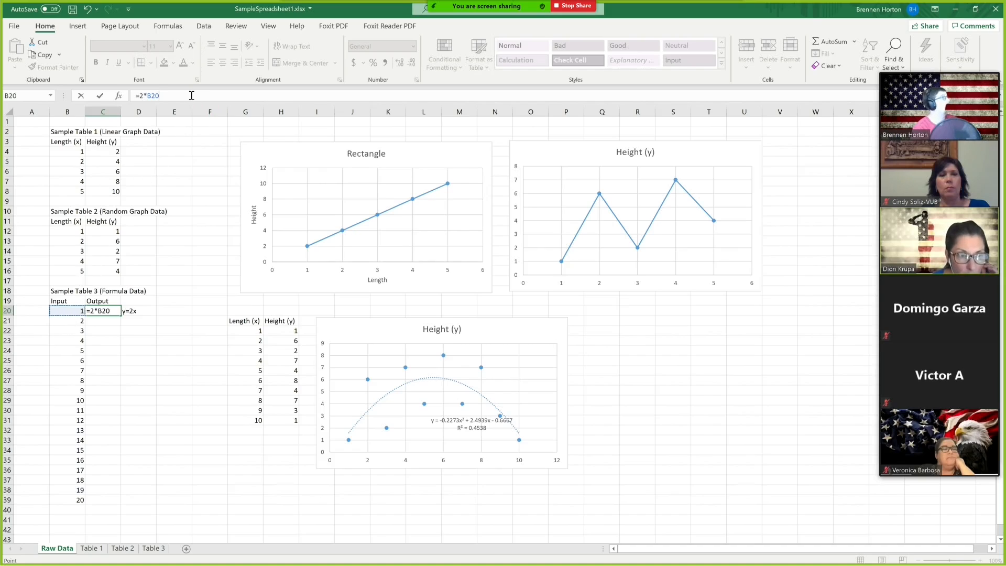
{"action": "key", "text": "Return"}
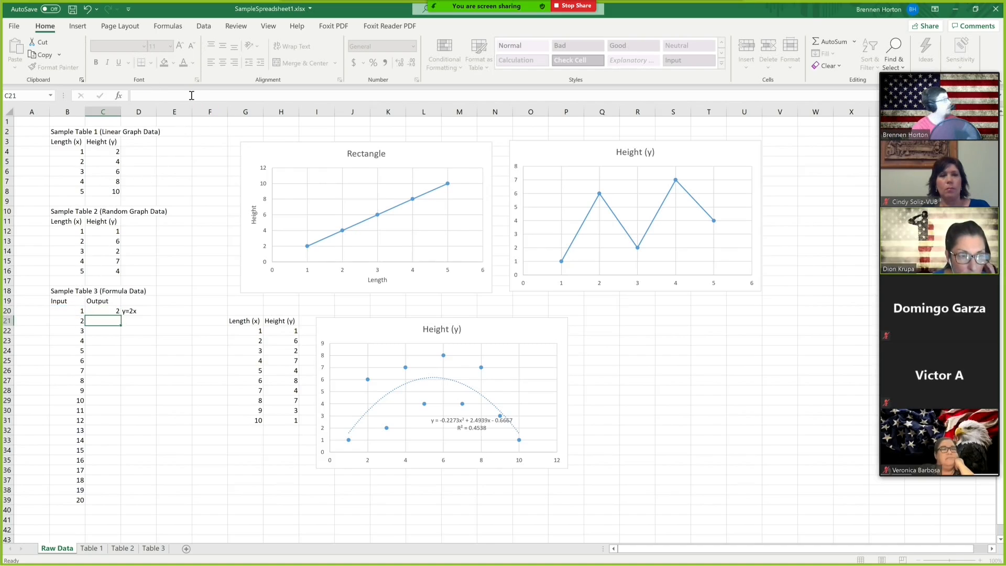
Fill the C20 formula down through C22.
{"action": "left_click", "coordinate": [115, 310]}
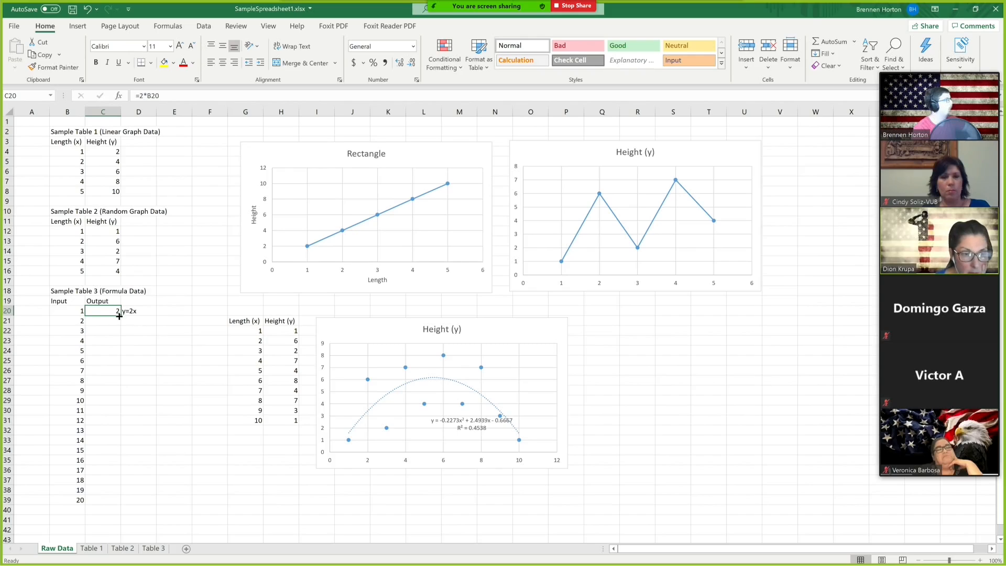
{"action": "left_click_drag", "start_coordinate": [120, 316], "coordinate": [121, 335]}
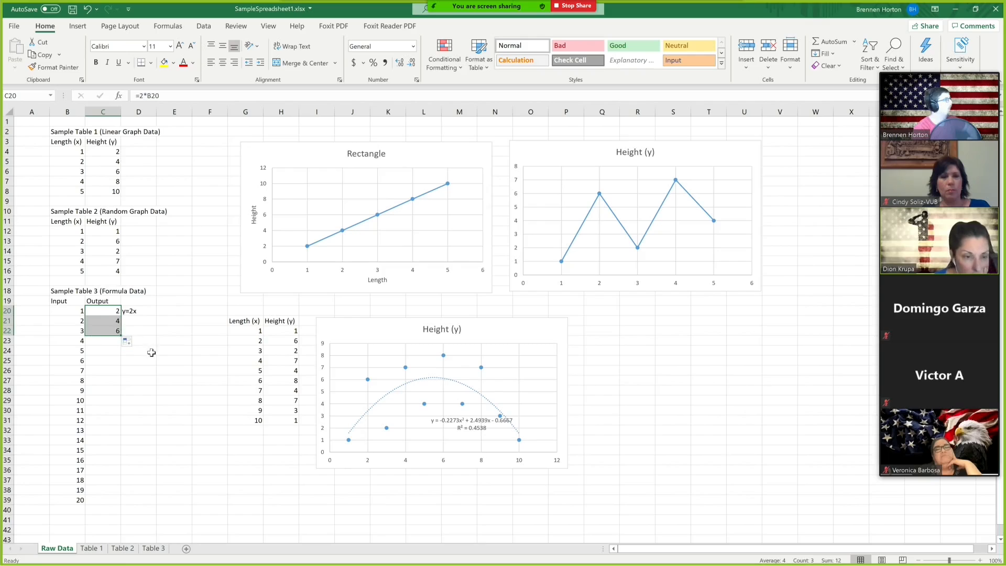
Inspect the Output cells C20 to C22 and their Input values to review the copied formulas.
{"action": "left_click", "coordinate": [103, 328]}
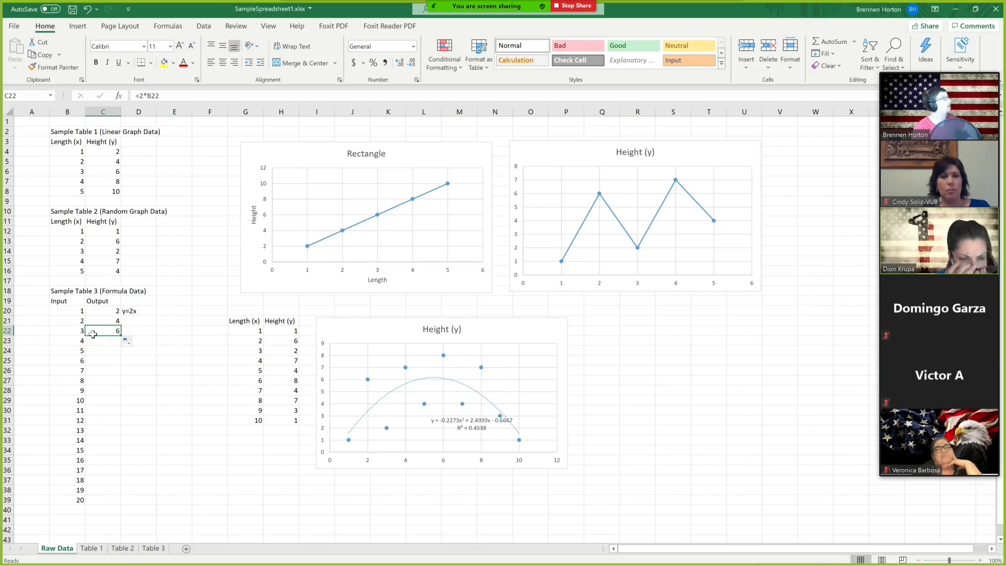
{"action": "left_click", "coordinate": [97, 321]}
{"action": "left_click", "coordinate": [106, 311]}
{"action": "left_click", "coordinate": [106, 321]}
{"action": "left_click", "coordinate": [107, 330]}
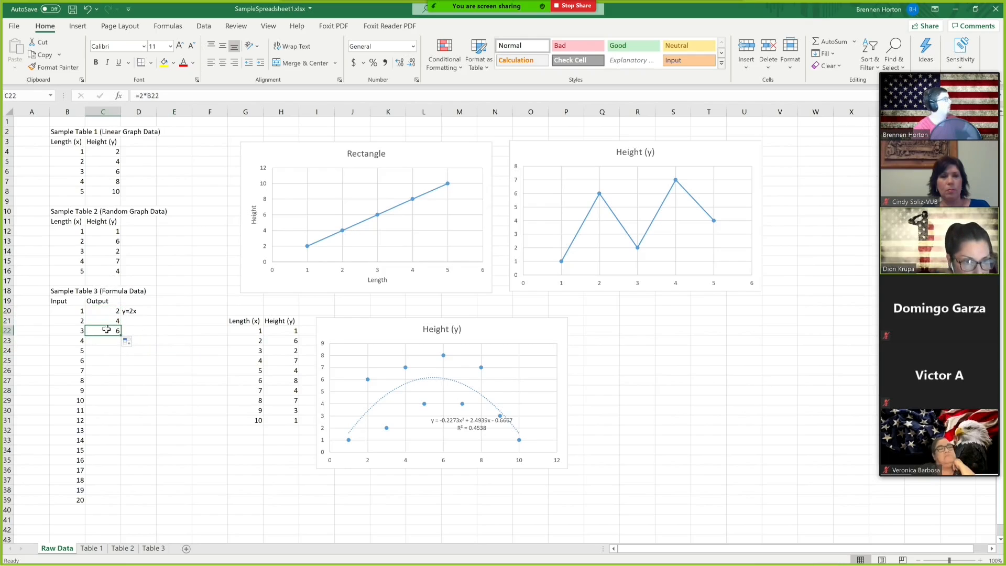
{"action": "left_click", "coordinate": [105, 312]}
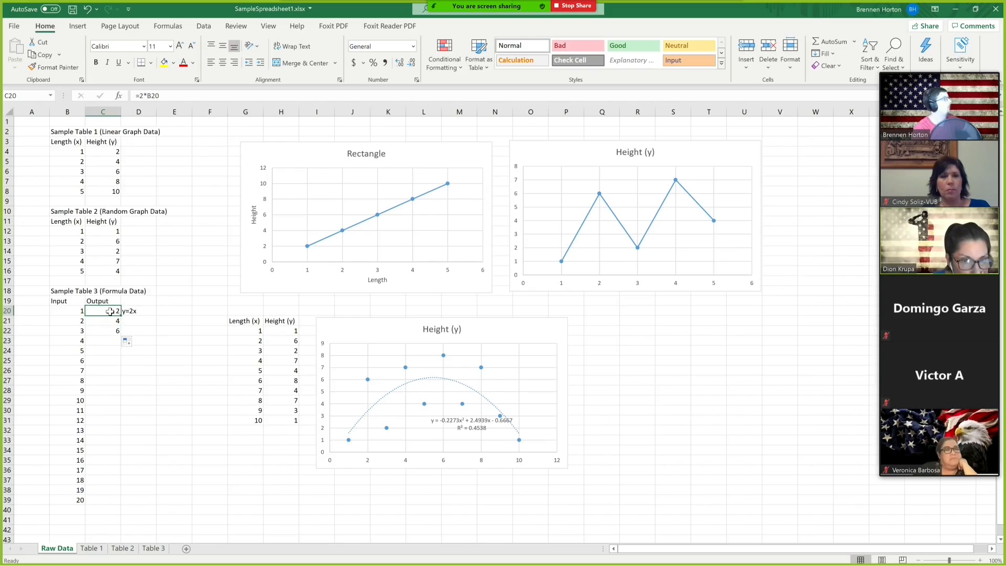
{"action": "left_click", "coordinate": [70, 311]}
{"action": "left_click", "coordinate": [109, 312]}
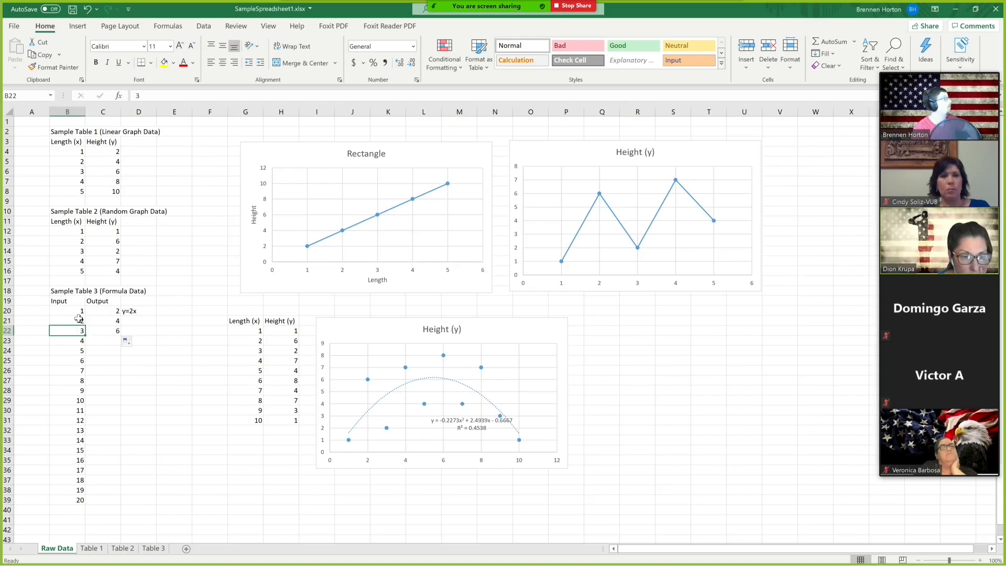
{"action": "left_click", "coordinate": [103, 320]}
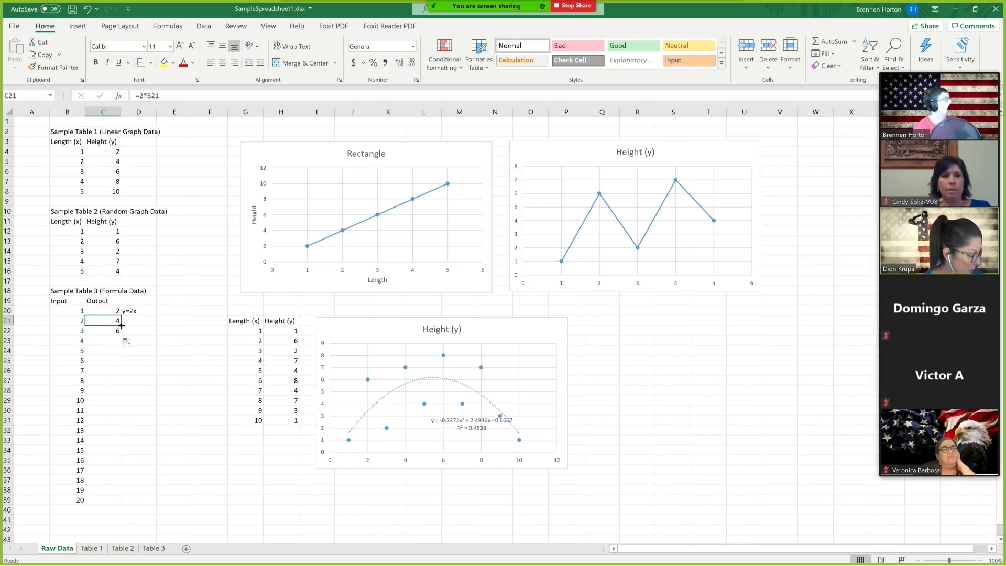
{"action": "left_click", "coordinate": [113, 312]}
{"action": "left_click_drag", "start_coordinate": [121, 315], "coordinate": [117, 424]}
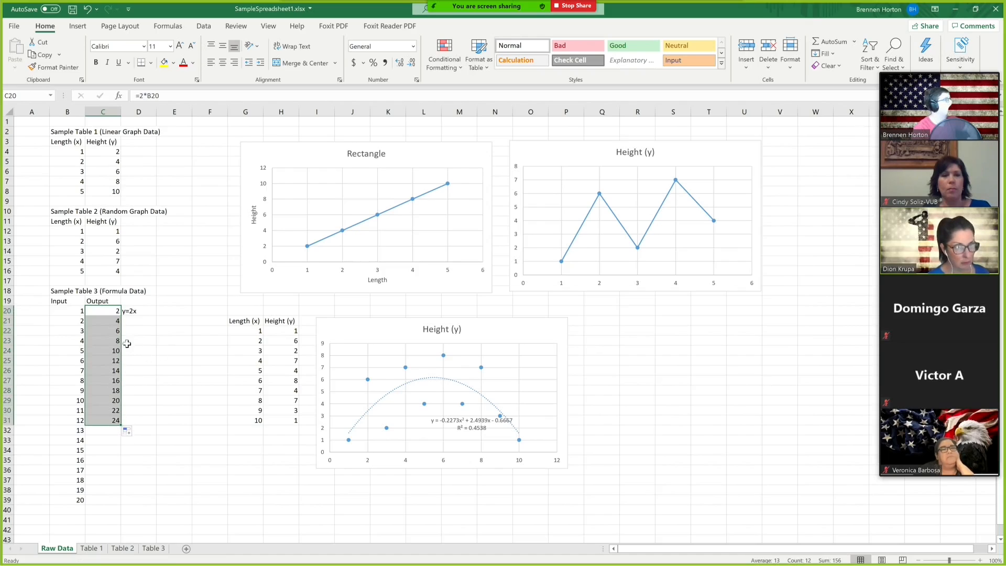
{"action": "key", "text": "ctrl+z"}
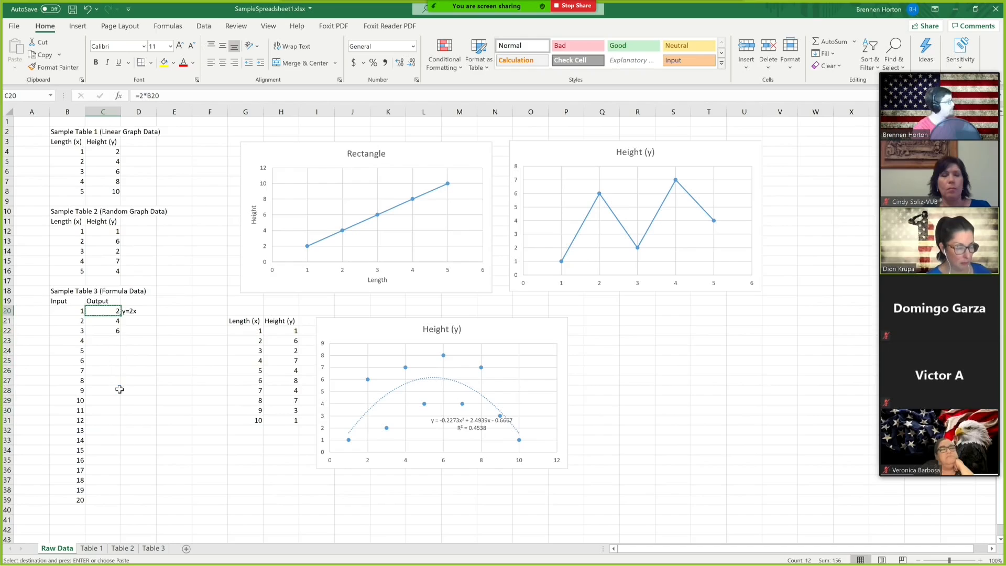
Fill the C20 formula down through C39 to compute all twenty Output values.
{"action": "key", "text": "ctrl+c"}
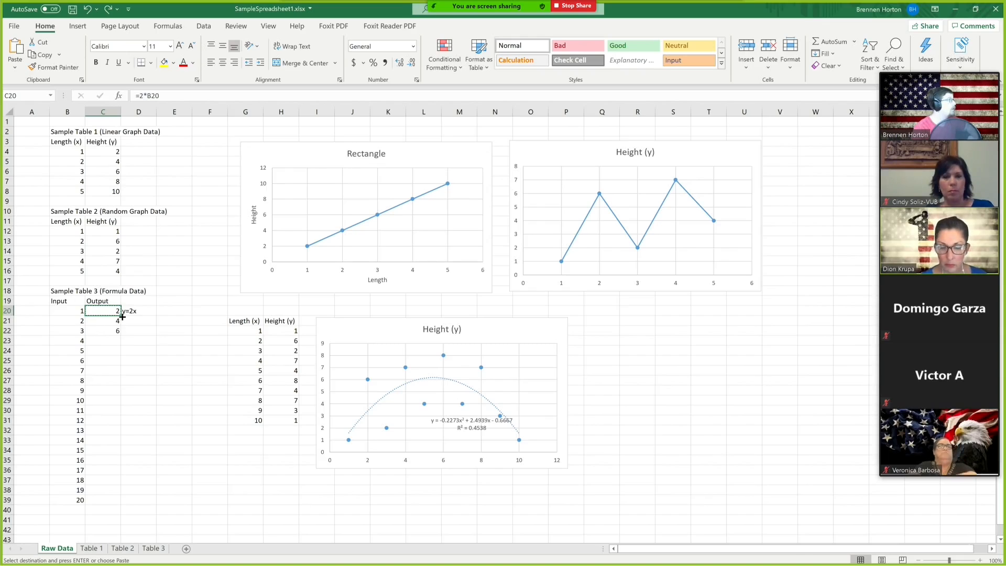
{"action": "left_click_drag", "start_coordinate": [121, 316], "coordinate": [120, 337]}
{"action": "double_click", "coordinate": [121, 336]}
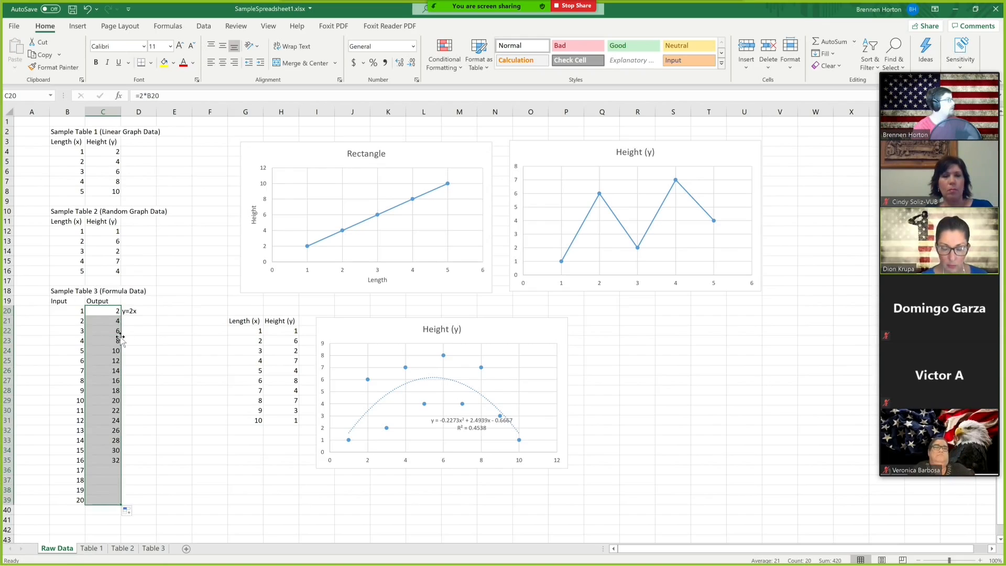
Insert a scatter chart with straight lines and markers from Sample Table 3's Input and Output columns, placing it beside the Height (y) chart.
{"action": "left_click", "coordinate": [179, 493]}
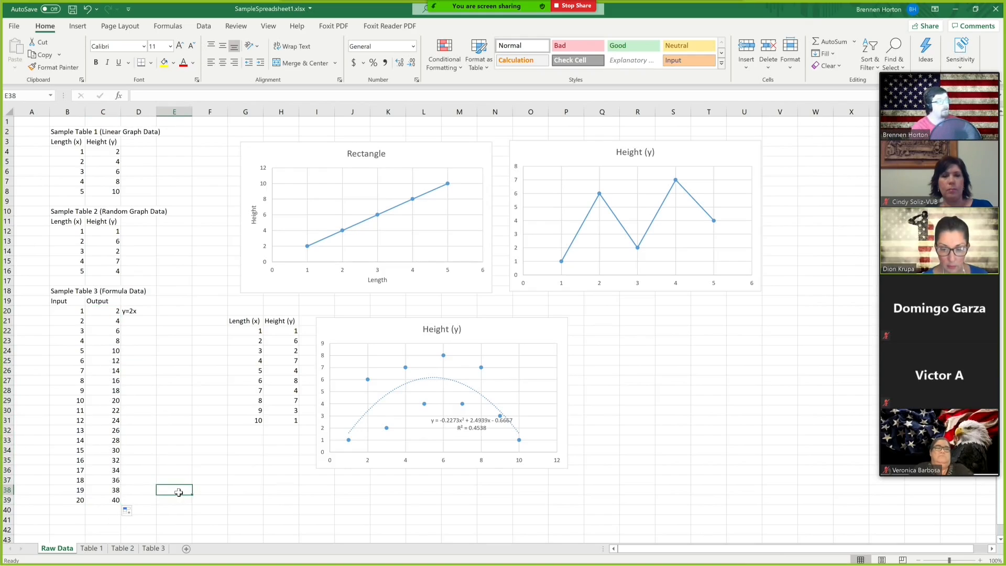
{"action": "left_click_drag", "start_coordinate": [57, 301], "coordinate": [107, 501]}
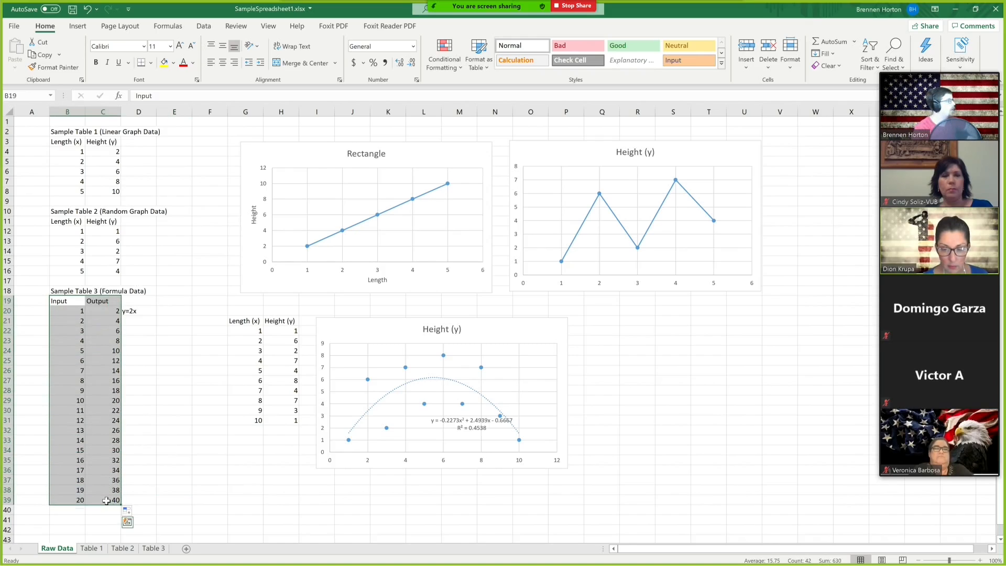
{"action": "left_click", "coordinate": [78, 27]}
{"action": "left_click", "coordinate": [446, 65]}
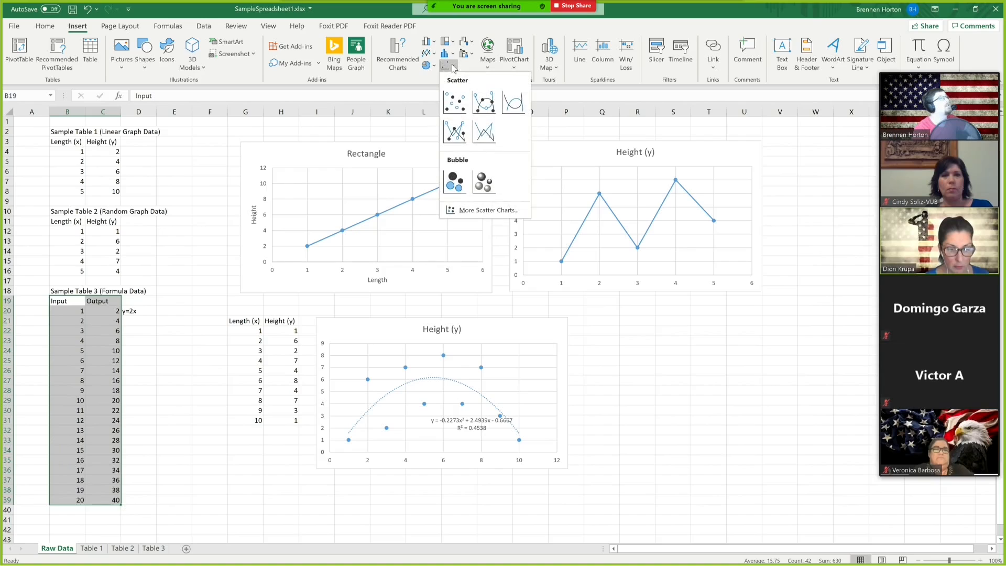
{"action": "left_click", "coordinate": [455, 133]}
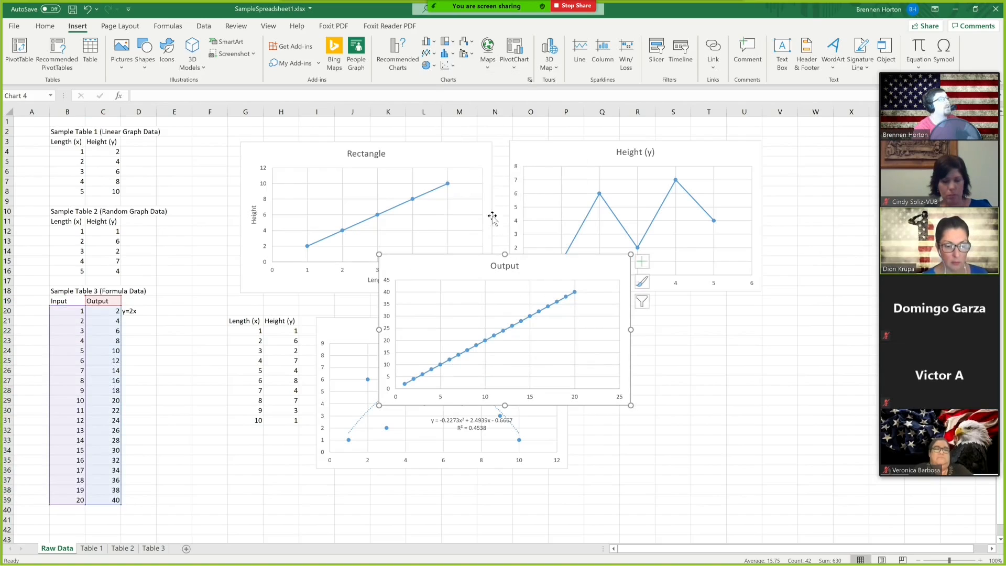
{"action": "left_click_drag", "start_coordinate": [552, 272], "coordinate": [755, 336]}
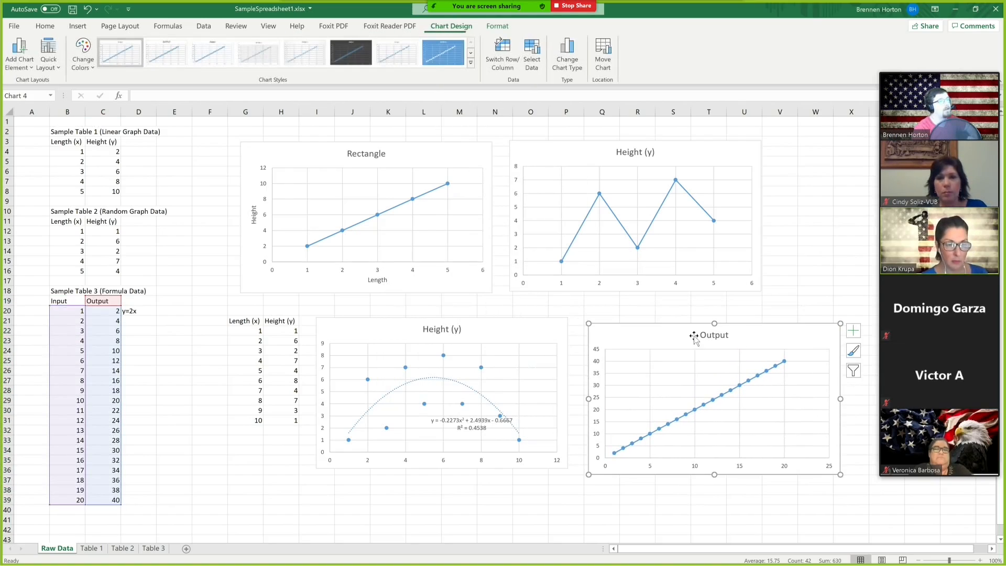
Enter the headers Input, Output 2 and Output 3 in cells B42 to D42 below Sample Table 3.
{"action": "scroll", "coordinate": [350, 389], "scroll_direction": "down", "scroll_amount": 1}
{"action": "scroll", "coordinate": [341, 385], "scroll_direction": "down", "scroll_amount": 5}
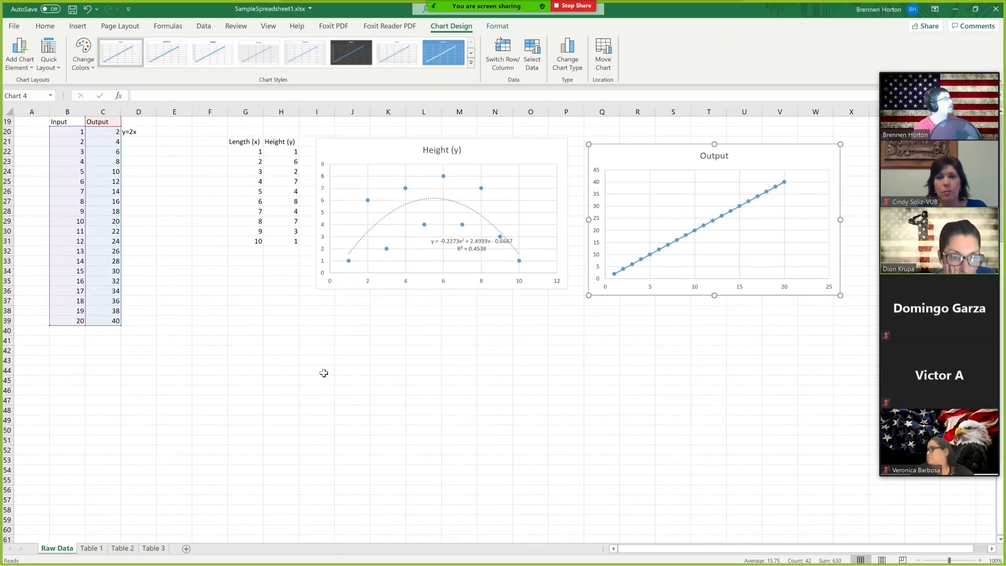
{"action": "left_click", "coordinate": [218, 392]}
{"action": "left_click", "coordinate": [79, 351]}
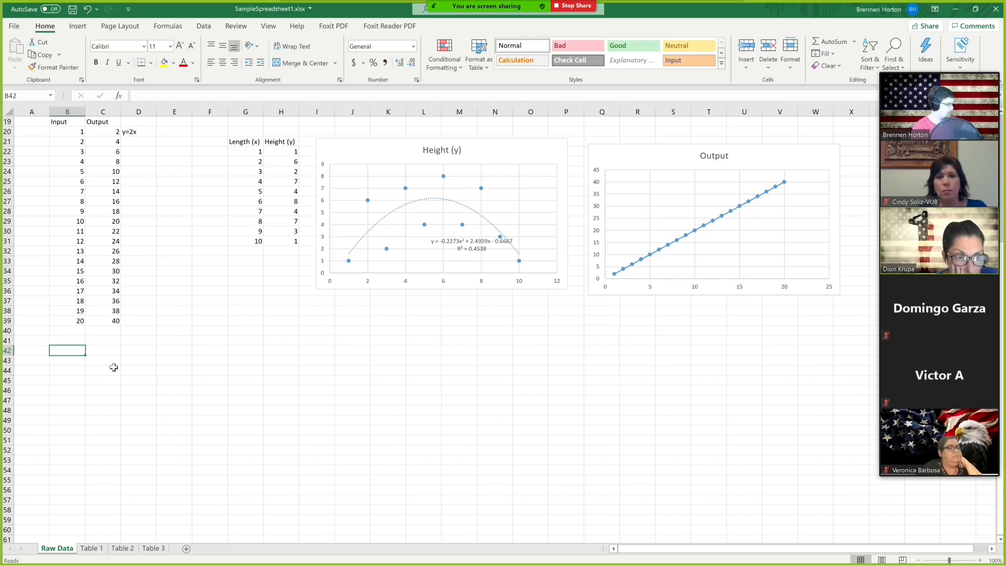
{"action": "type", "text": "Inpo"}
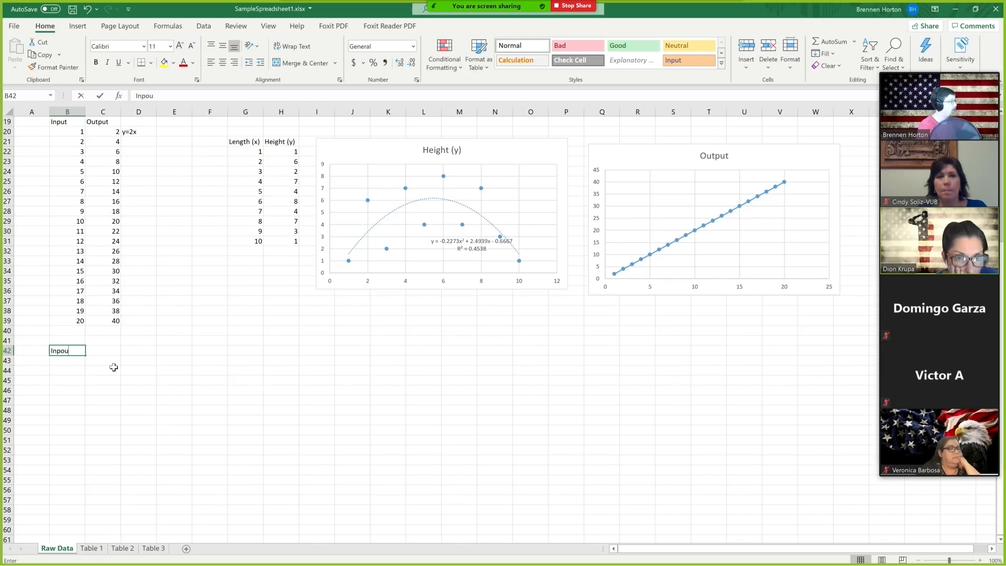
{"action": "type", "text": "u"}
{"action": "key", "text": "BackSpace"}
{"action": "key", "text": "BackSpace"}
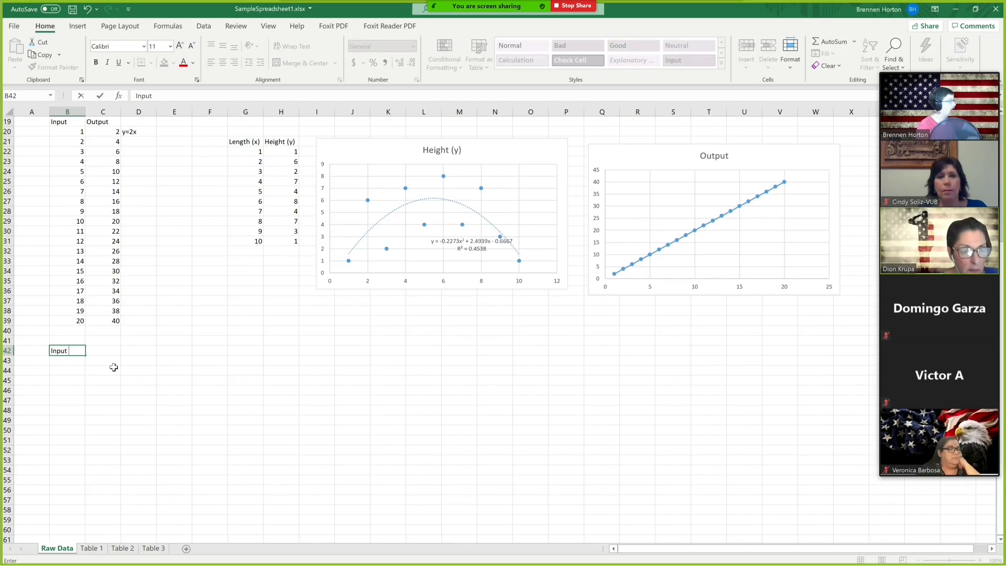
{"action": "key", "text": "Tab"}
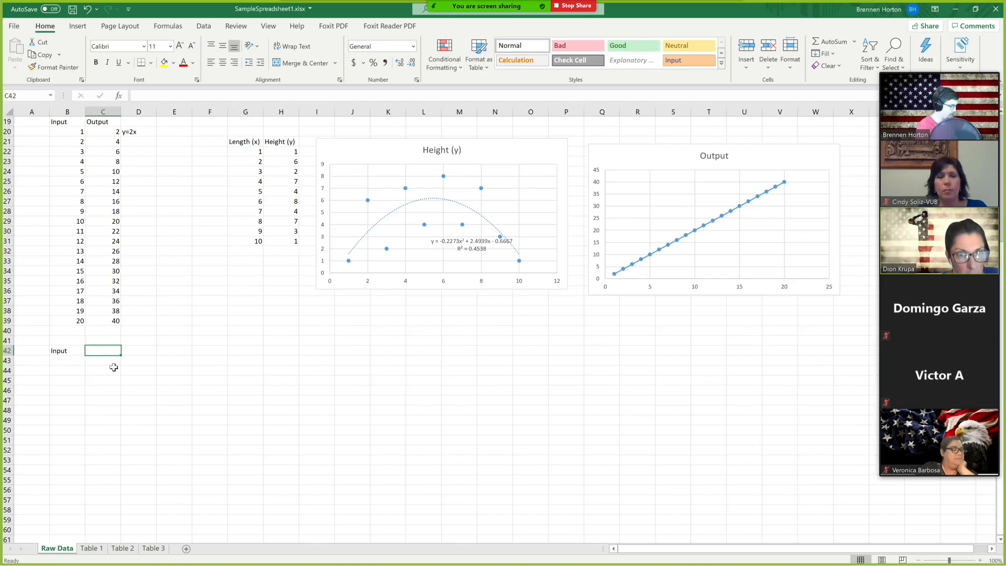
{"action": "type", "text": "Output 2"}
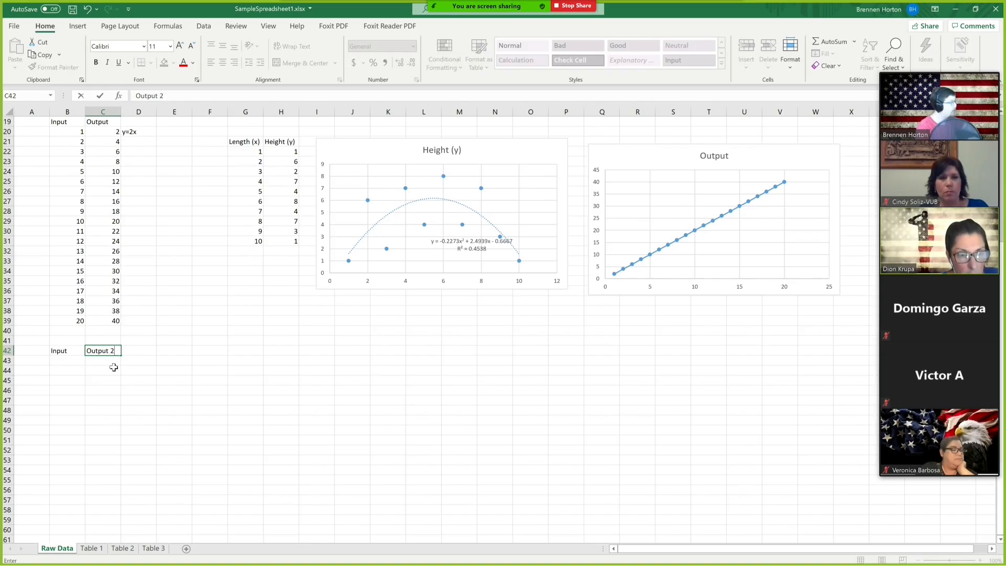
{"action": "key", "text": "Tab"}
{"action": "type", "text": "OP"}
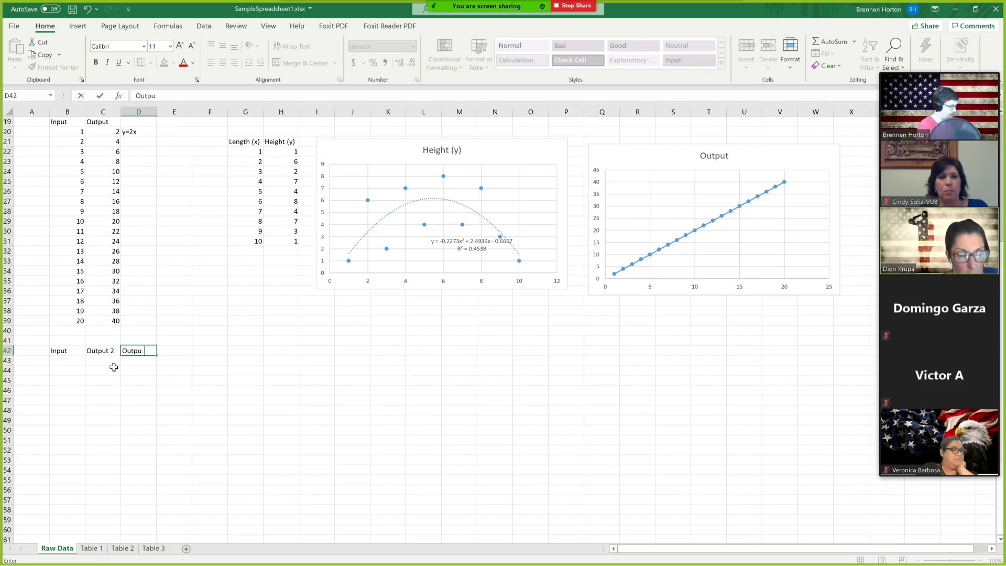
{"action": "left_click", "coordinate": [61, 362]}
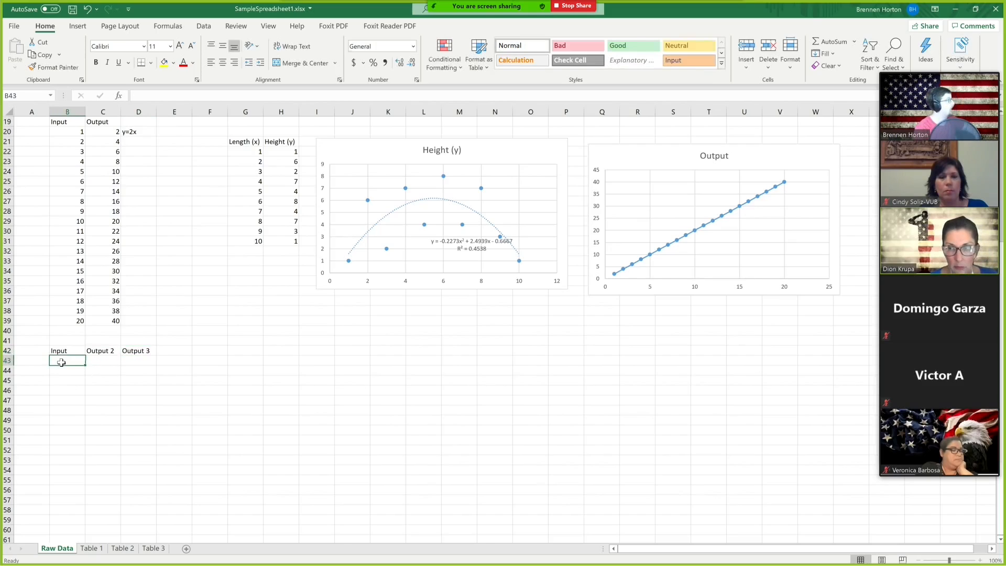
Copy the Input values from B20:B39 into column B starting at B43.
{"action": "left_click_drag", "start_coordinate": [61, 131], "coordinate": [67, 321]}
{"action": "key", "text": "ctrl+c"}
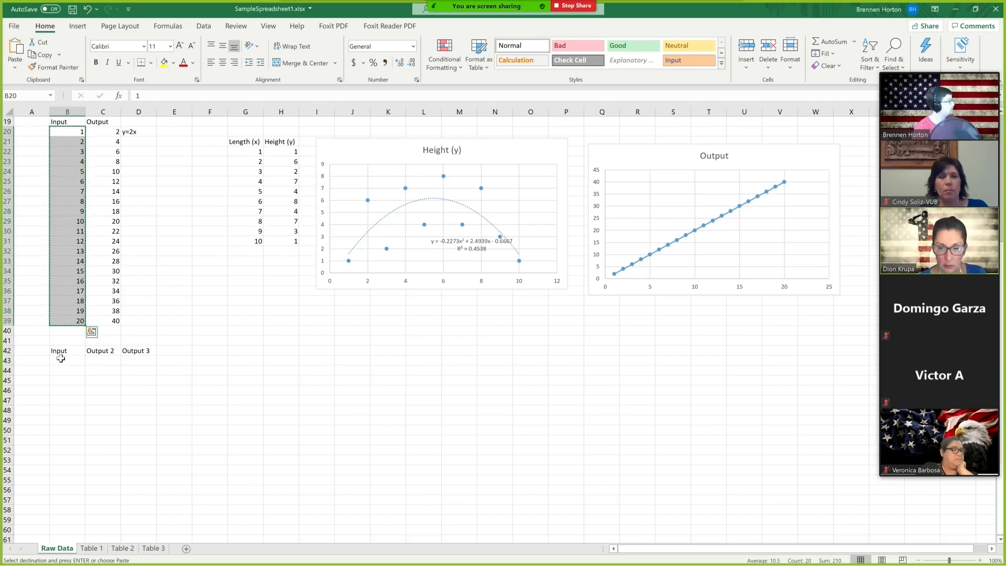
{"action": "left_click", "coordinate": [62, 360]}
{"action": "key", "text": "ctrl+v"}
{"action": "scroll", "coordinate": [99, 367], "scroll_direction": "down", "scroll_amount": 1}
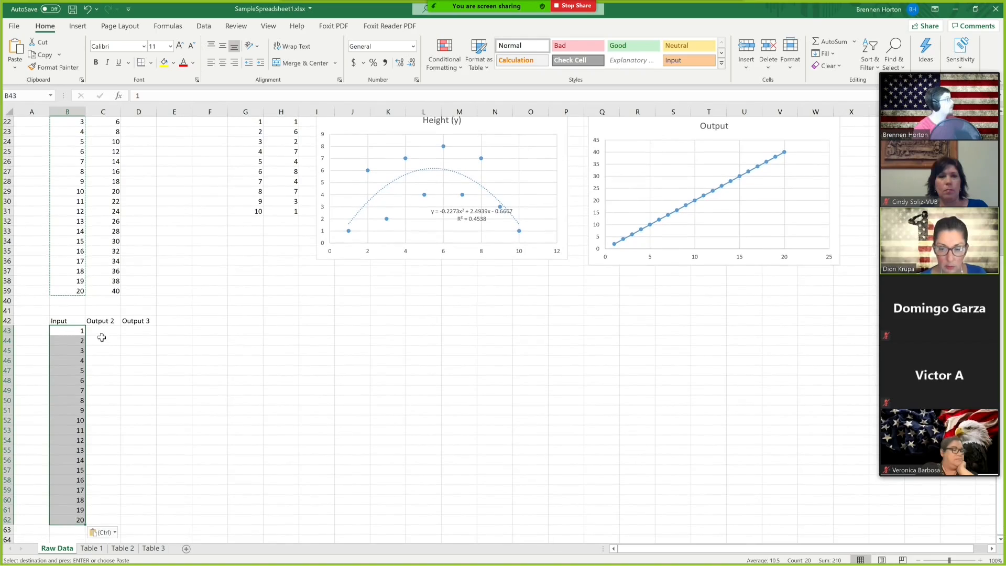
{"action": "left_click", "coordinate": [103, 330]}
{"action": "left_click", "coordinate": [179, 330]}
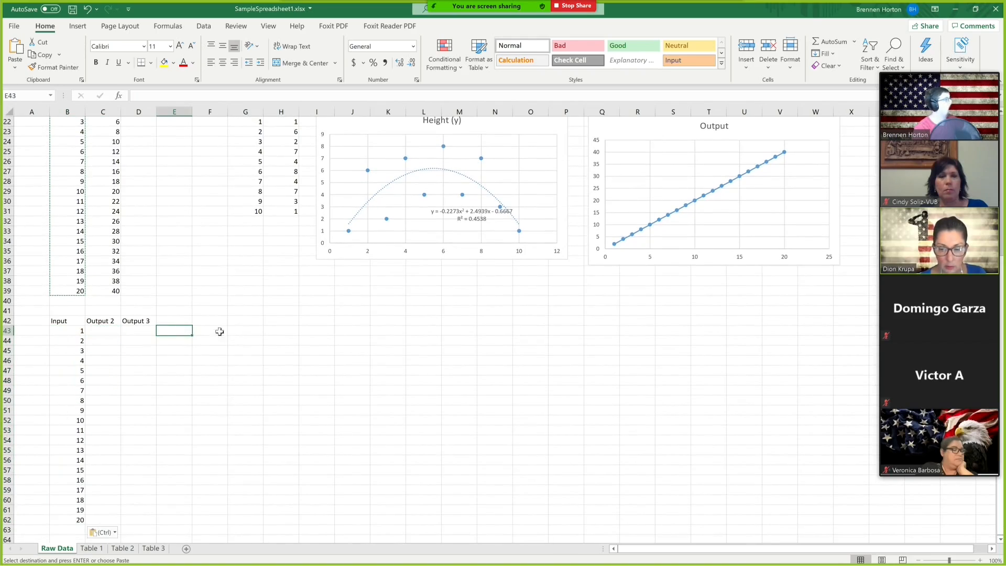
{"action": "key", "text": "Escape"}
Write the notes y=x^2 in cell E43 and y=20x in cell F43.
{"action": "type", "text": "y="}
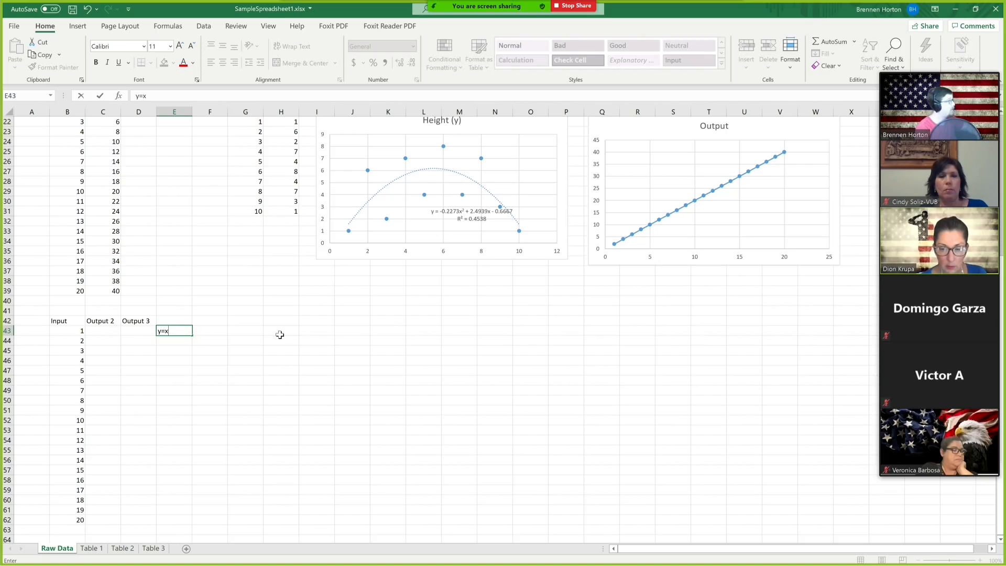
{"action": "type", "text": "x^2"}
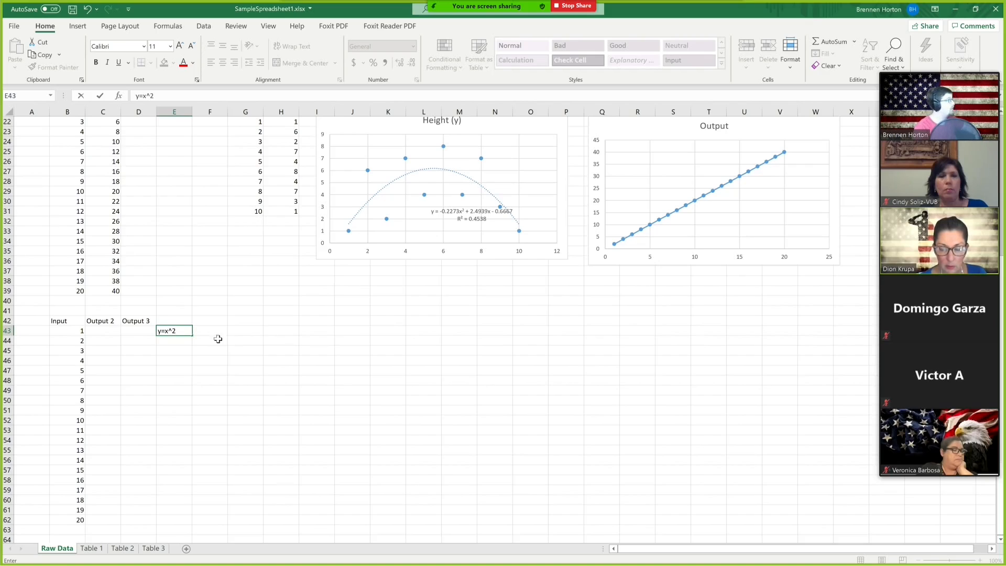
{"action": "left_click", "coordinate": [210, 330]}
{"action": "type", "text": "y="}
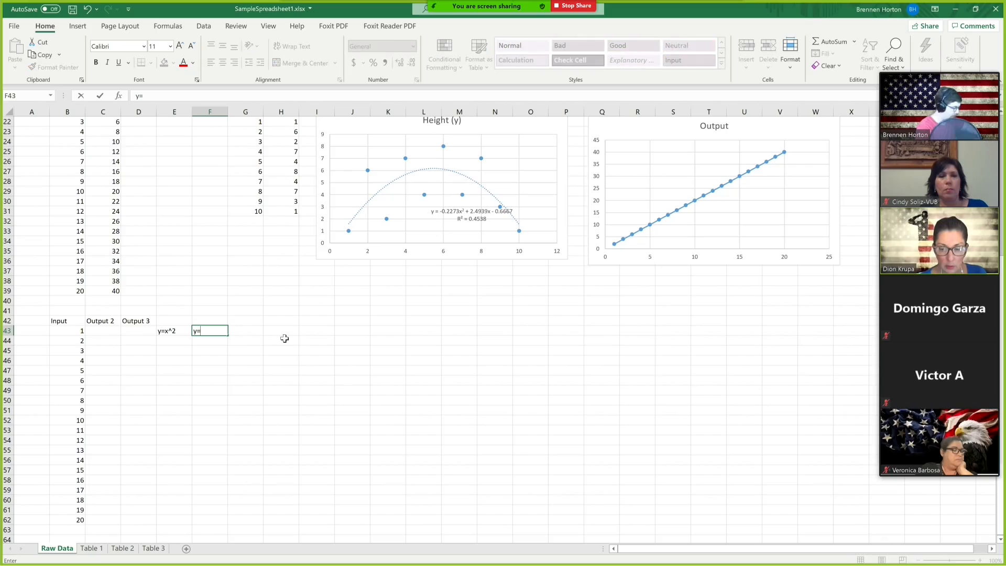
{"action": "type", "text": "20x"}
{"action": "left_click", "coordinate": [249, 372]}
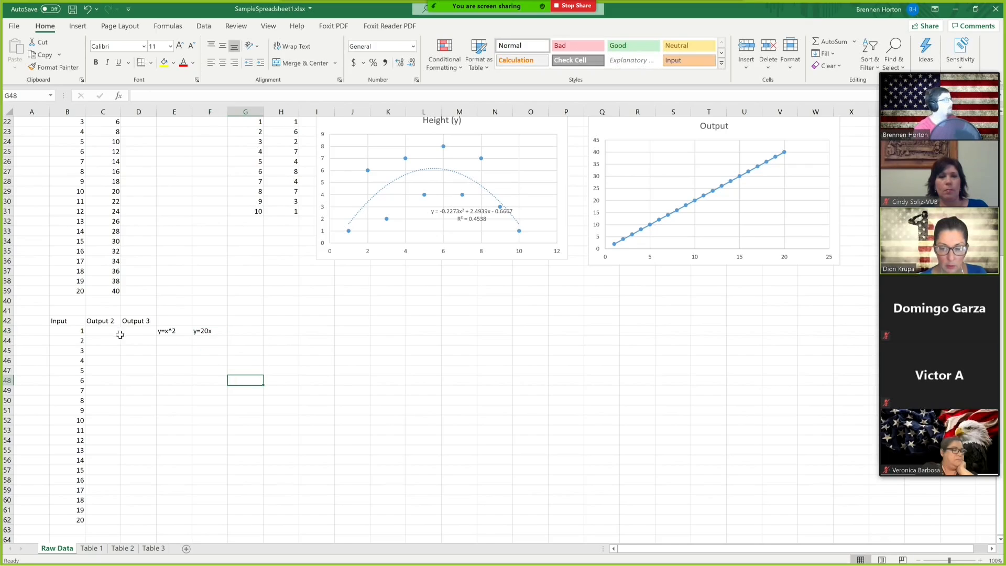
Enter the formula =B43*B43 in cell C43 to compute the first Output 2 value.
{"action": "left_click", "coordinate": [110, 331]}
{"action": "left_click", "coordinate": [145, 97]}
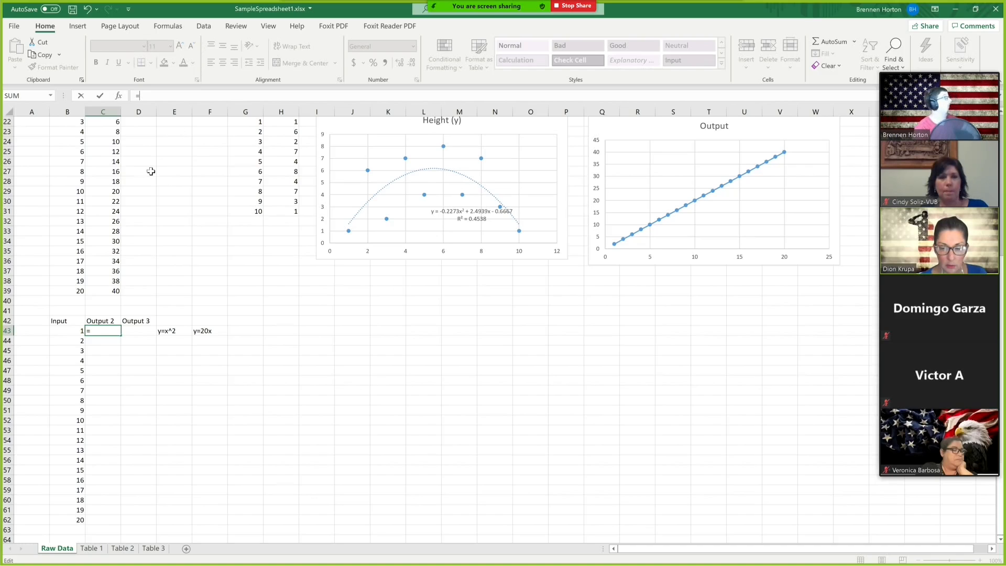
{"action": "left_click", "coordinate": [70, 329]}
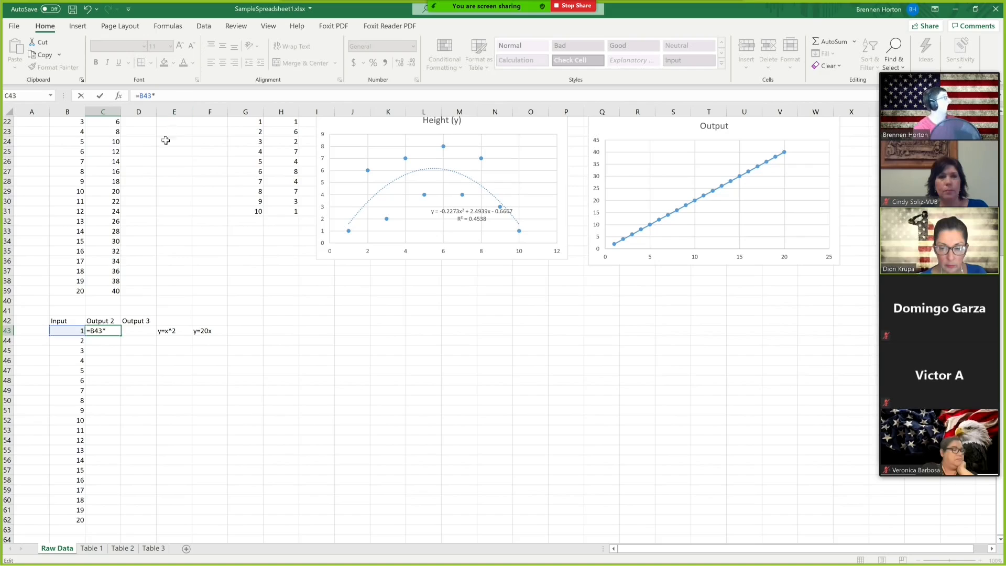
{"action": "left_click", "coordinate": [68, 331]}
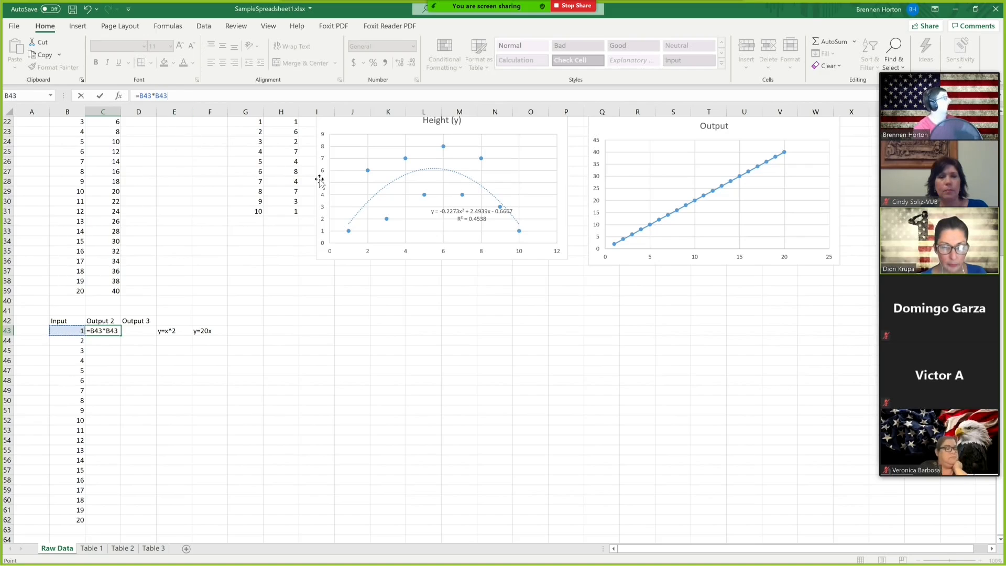
{"action": "key", "text": "Return"}
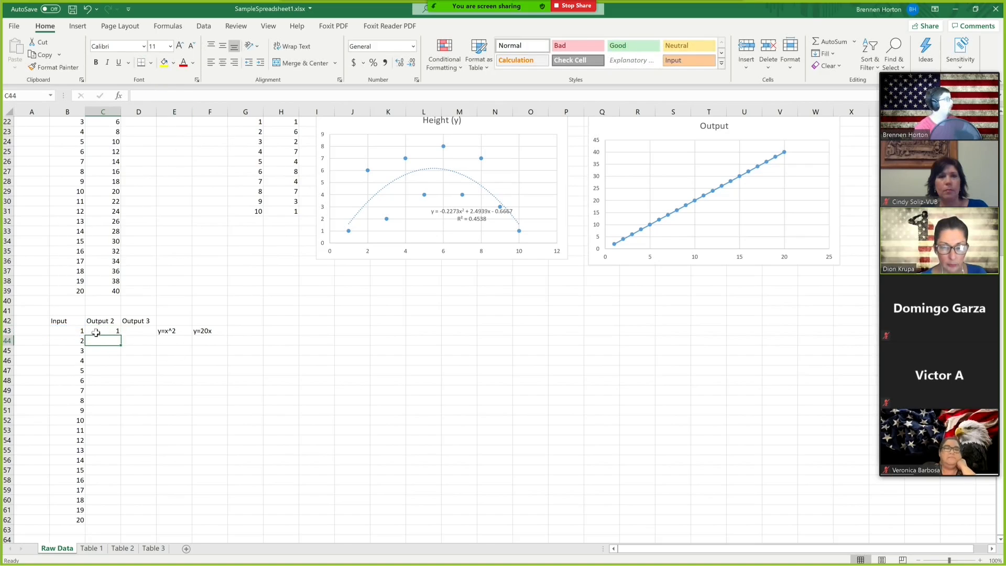
Fill the C43 formula down through C62.
{"action": "left_click", "coordinate": [100, 331]}
{"action": "left_click_drag", "start_coordinate": [122, 337], "coordinate": [122, 362]}
{"action": "left_click", "coordinate": [116, 361]}
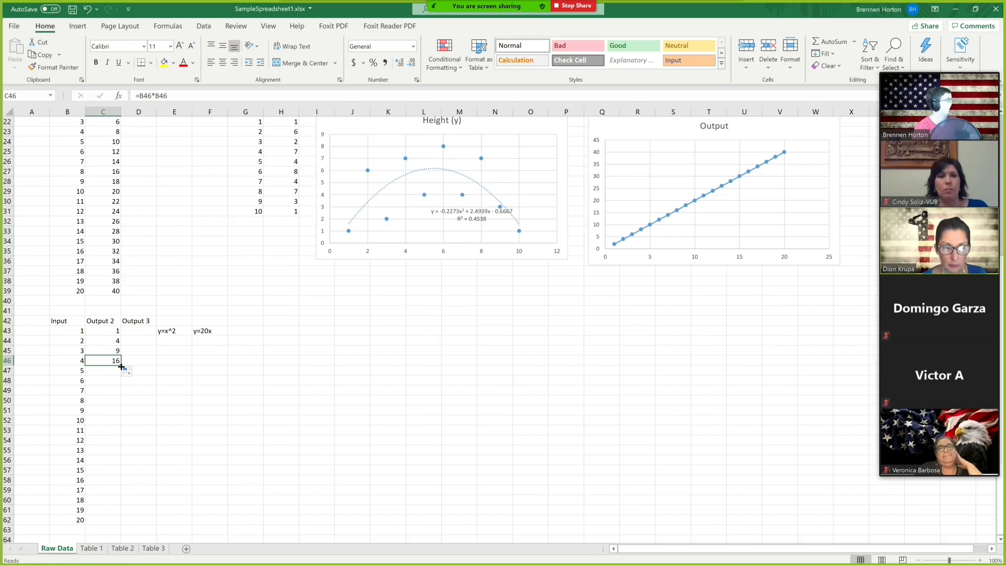
{"action": "double_click", "coordinate": [122, 366]}
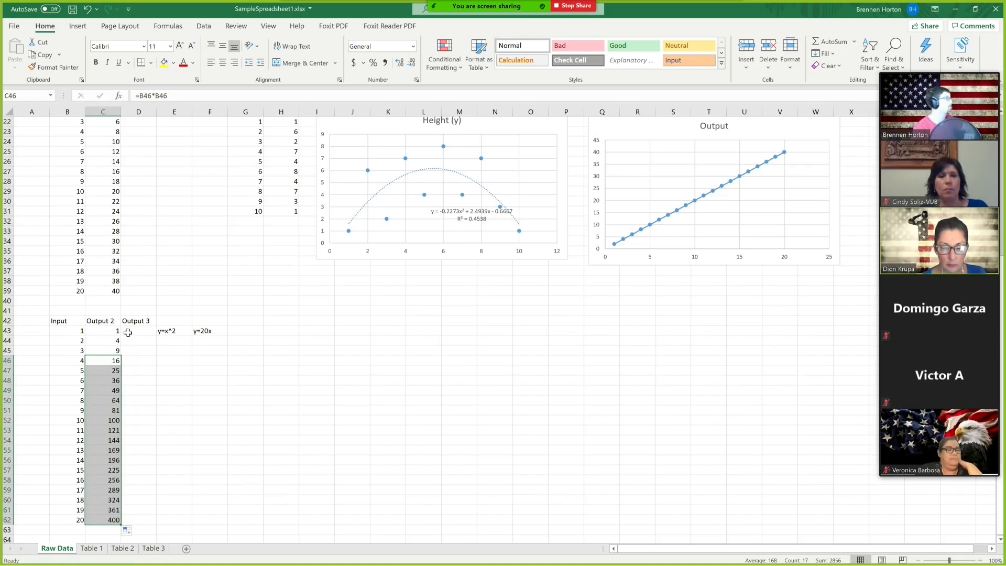
Enter the formula =20*B43 in cell D43 and fill it down through D62.
{"action": "left_click", "coordinate": [128, 332]}
{"action": "left_click", "coordinate": [188, 96]}
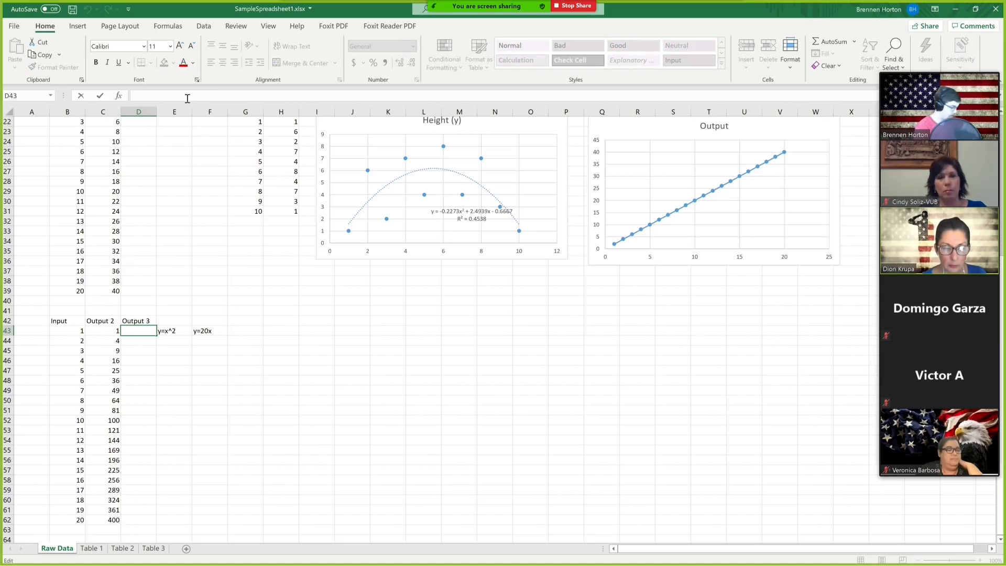
{"action": "type", "text": "=20"}
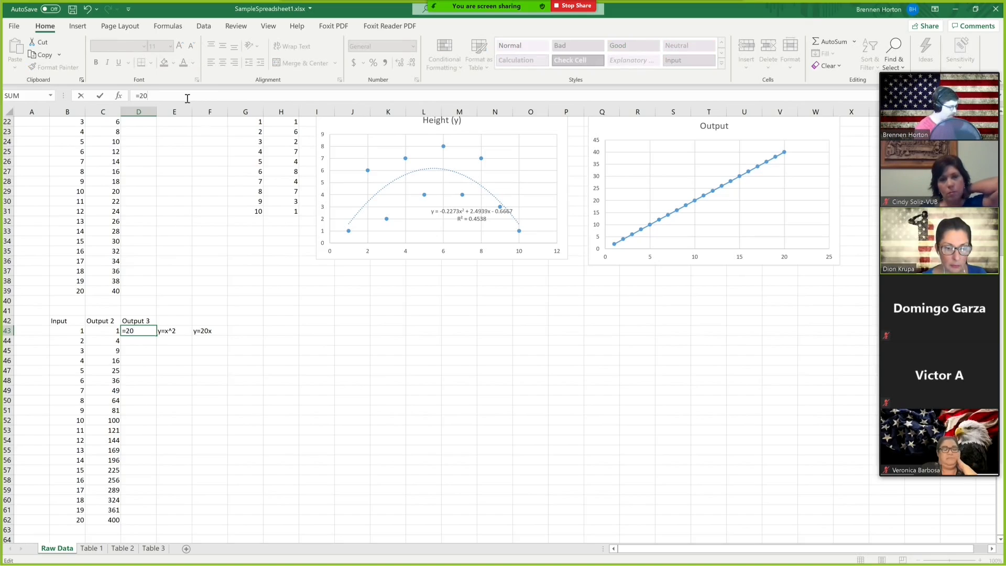
{"action": "type", "text": "*"}
{"action": "left_click", "coordinate": [70, 331]}
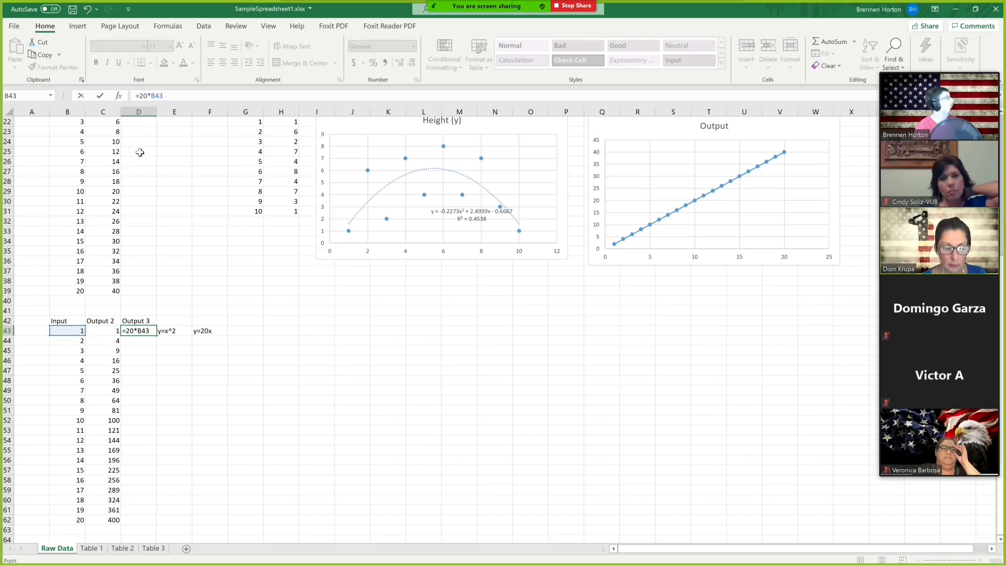
{"action": "key", "text": "Return"}
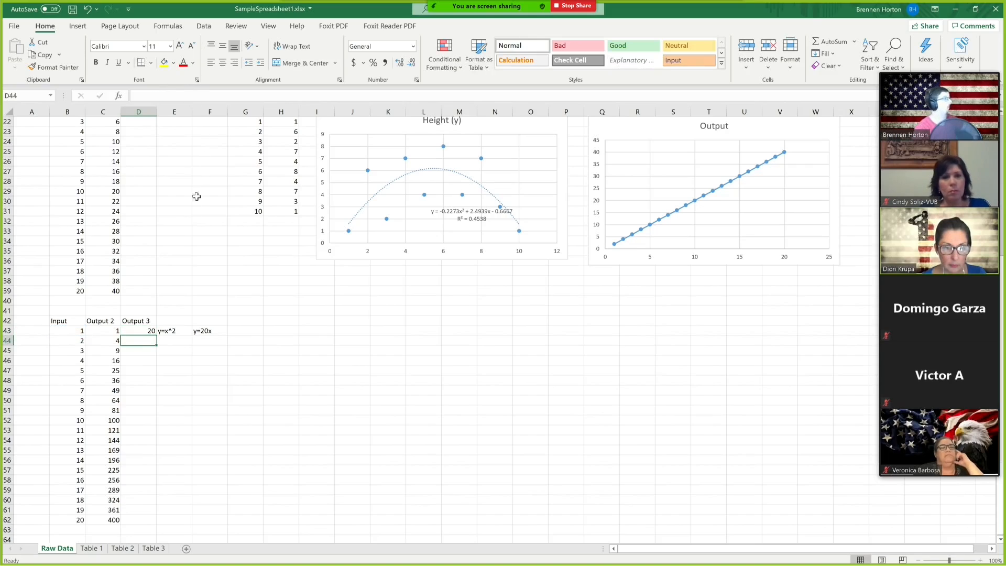
{"action": "left_click", "coordinate": [153, 331]}
{"action": "double_click", "coordinate": [156, 336]}
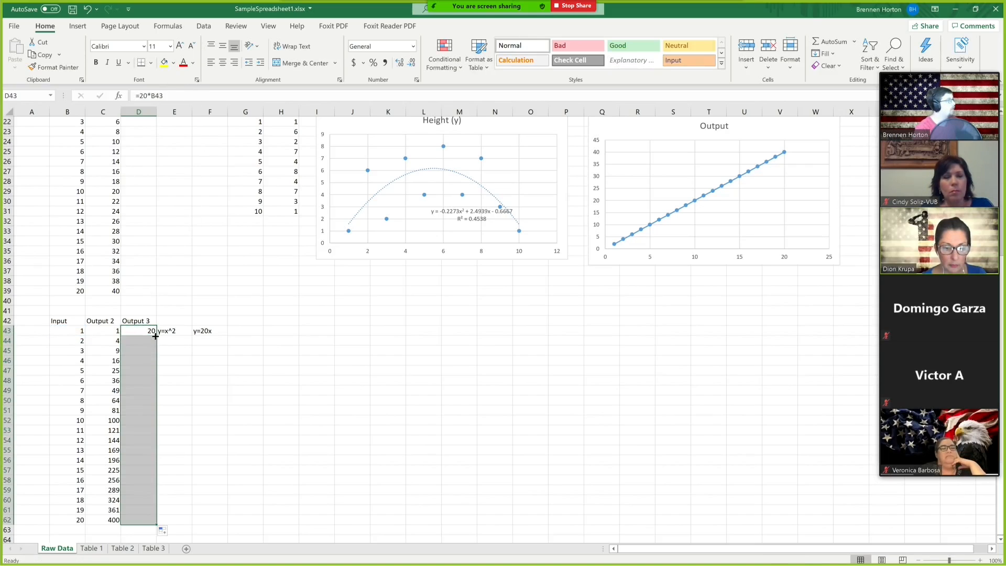
Insert a scatter chart with straight lines and markers from B42:D62 and place it below the Height (y) chart.
{"action": "left_click", "coordinate": [60, 319]}
{"action": "left_click_drag", "start_coordinate": [63, 321], "coordinate": [147, 519]}
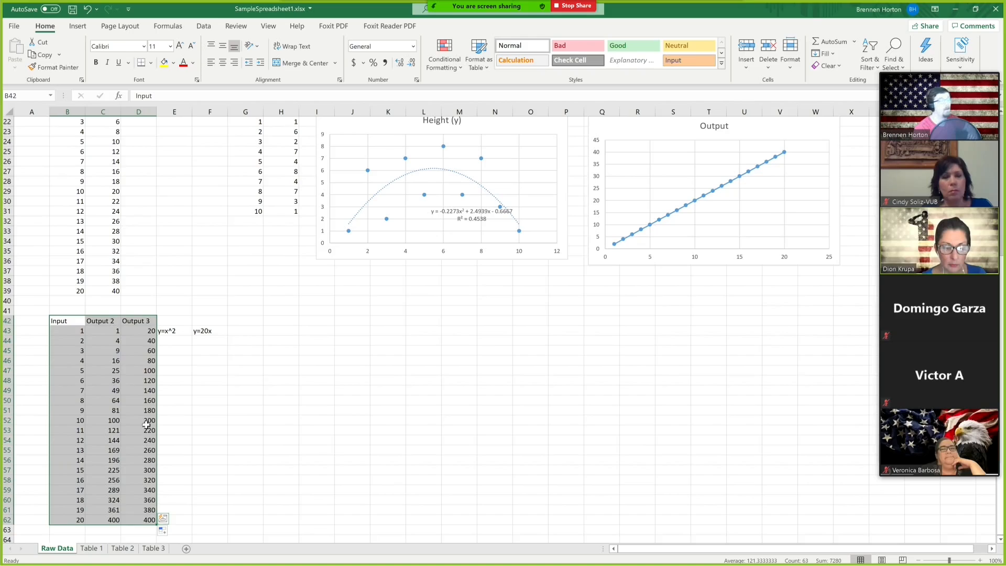
{"action": "left_click", "coordinate": [77, 27]}
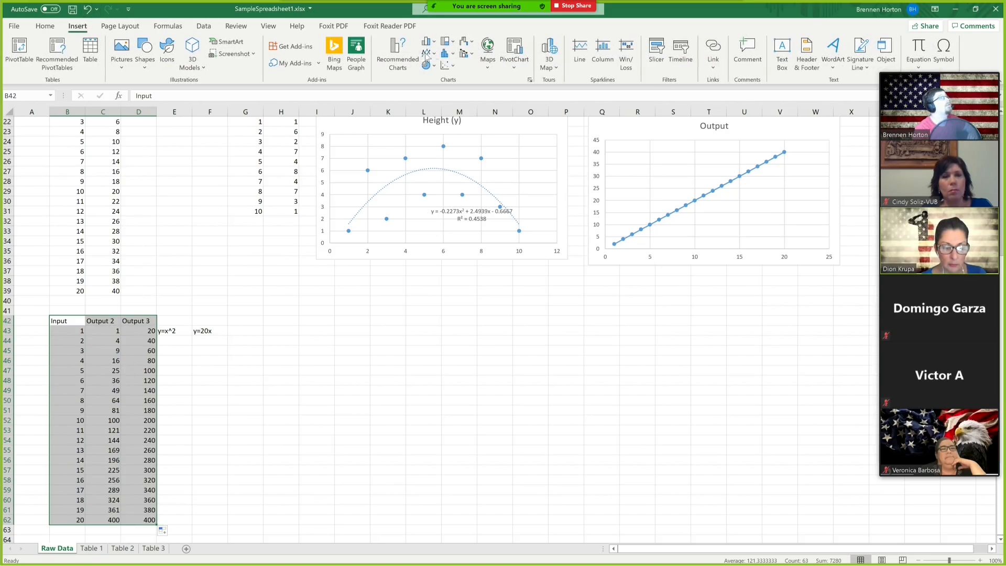
{"action": "left_click", "coordinate": [453, 67]}
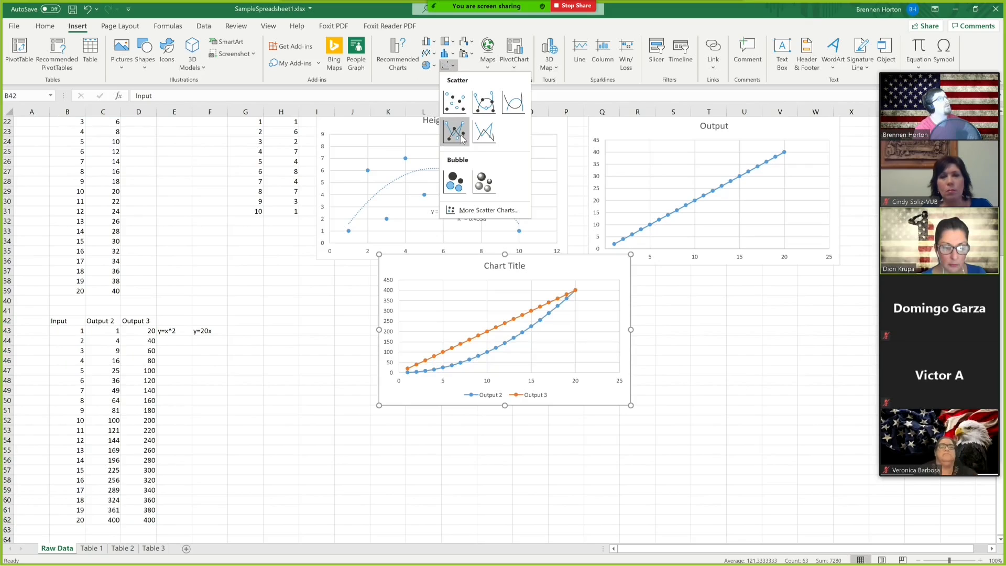
{"action": "left_click", "coordinate": [460, 135]}
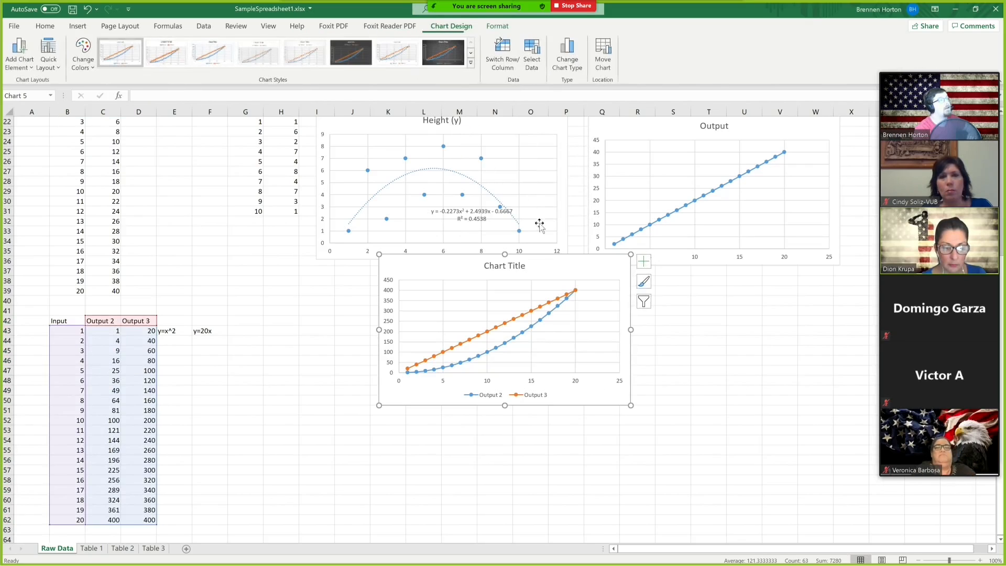
{"action": "left_click_drag", "start_coordinate": [568, 265], "coordinate": [484, 340]}
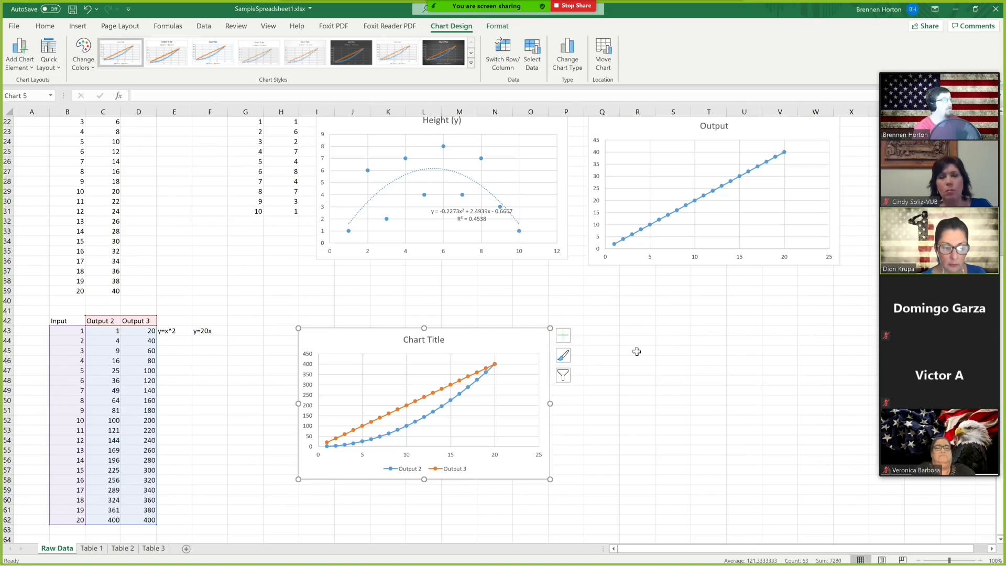
{"action": "left_click", "coordinate": [637, 351]}
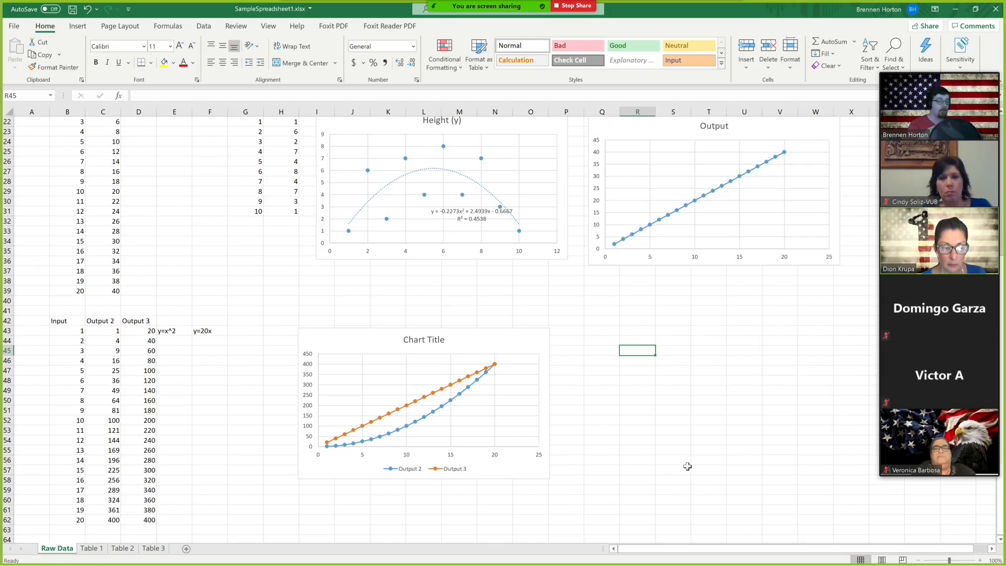
{"action": "key", "text": "Down"}
{"action": "key", "text": "Down"}
{"action": "key", "text": "Down"}
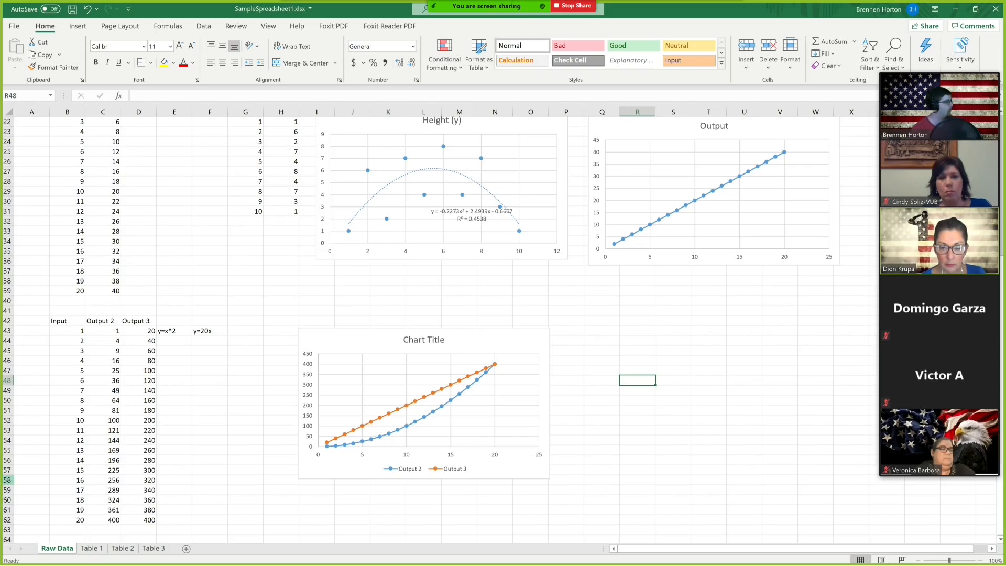
{"action": "key", "text": "super"}
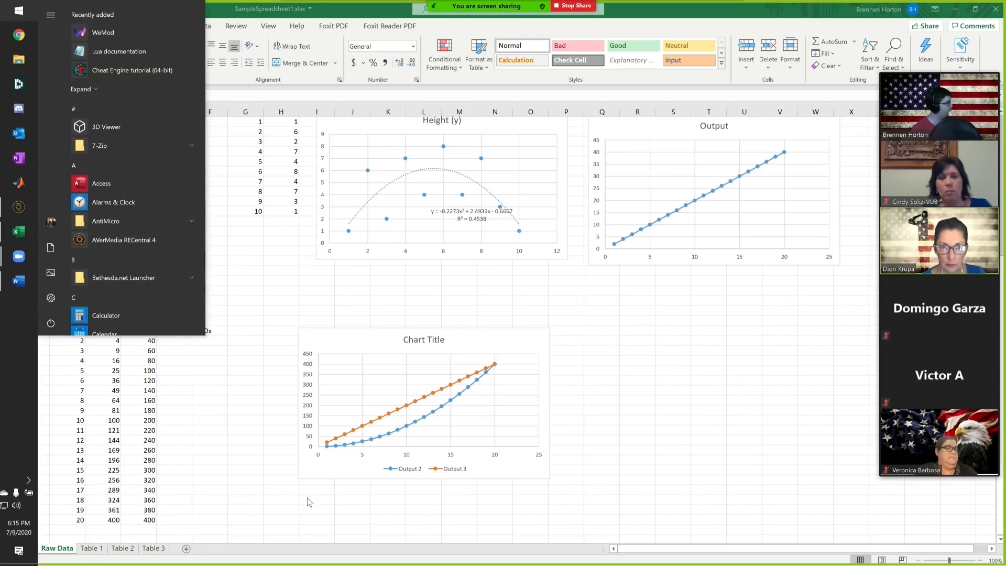
{"action": "key", "text": "super"}
{"action": "left_click", "coordinate": [642, 421]}
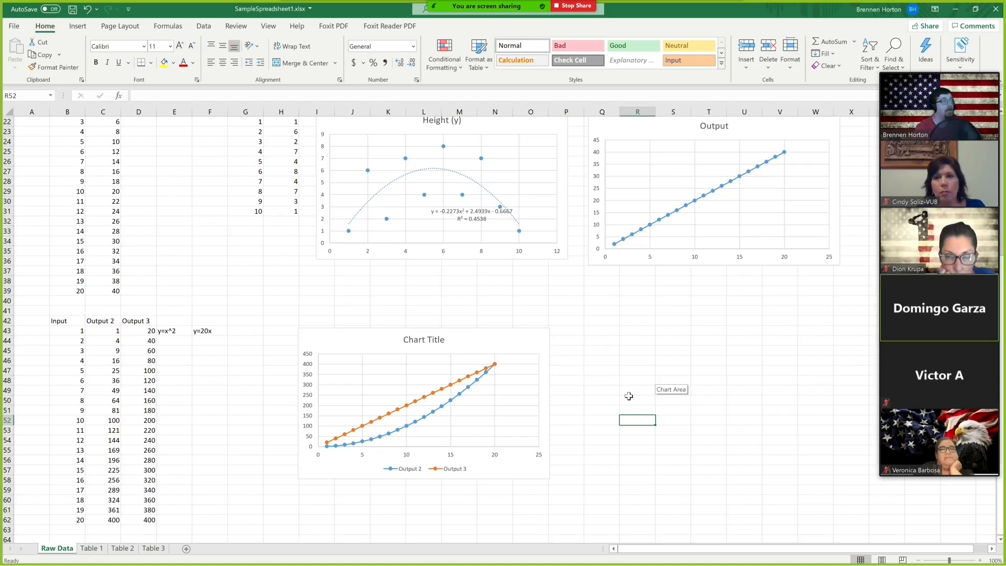
Delete the trendline from the Height (y) chart.
{"action": "left_click", "coordinate": [455, 176]}
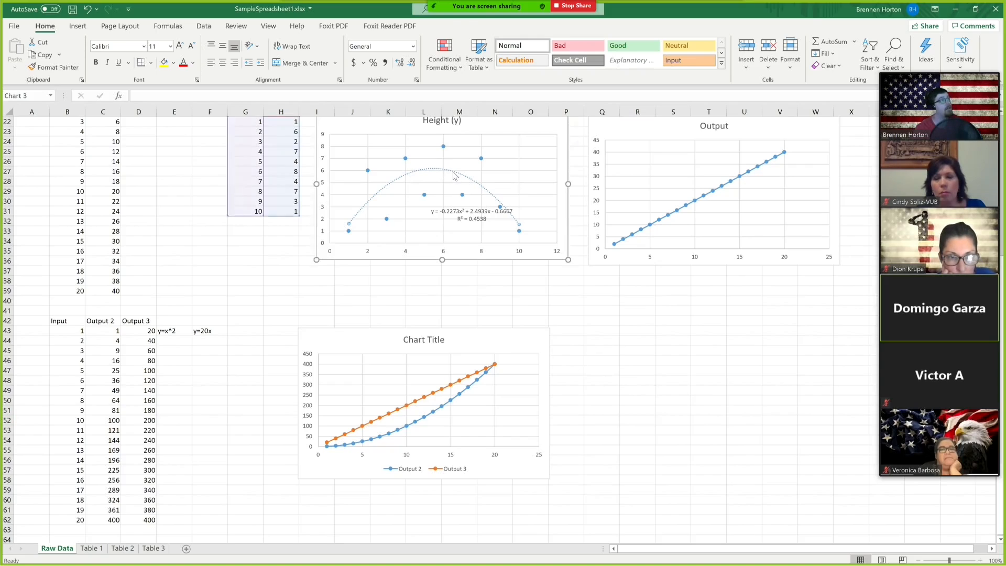
{"action": "left_click", "coordinate": [610, 361]}
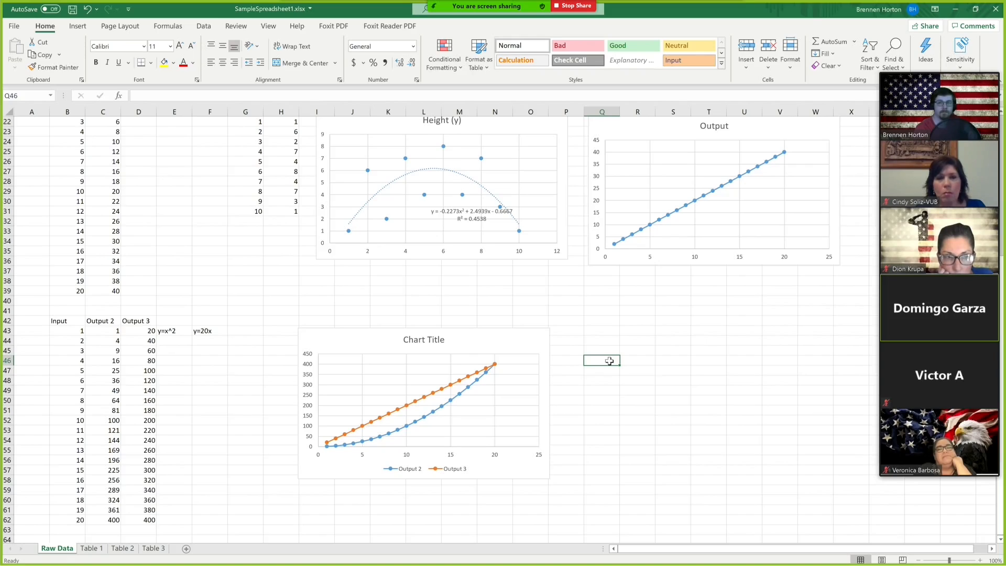
{"action": "scroll", "coordinate": [564, 335], "scroll_direction": "up", "scroll_amount": 3}
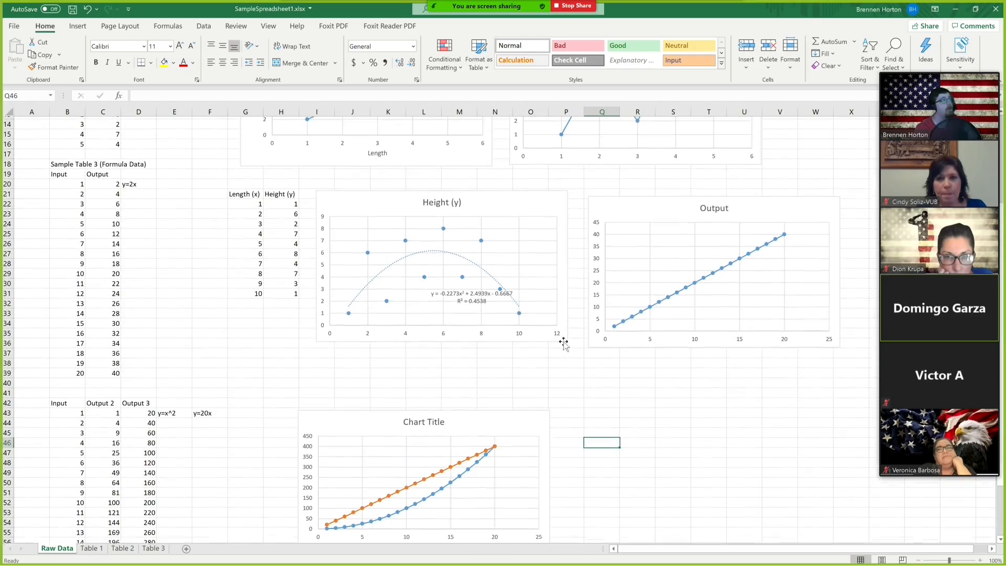
{"action": "left_click", "coordinate": [501, 295]}
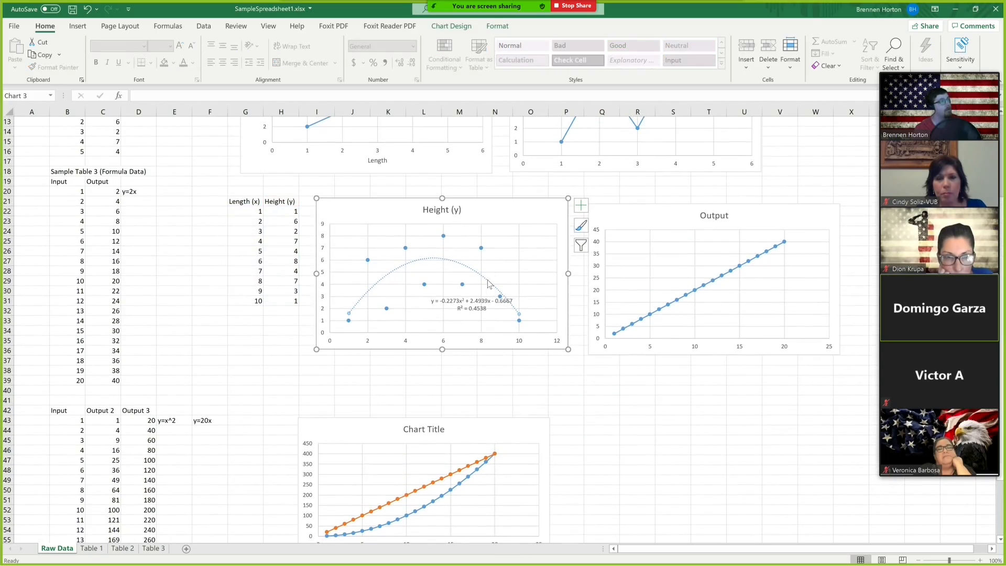
{"action": "key", "text": "Delete"}
{"action": "left_click", "coordinate": [589, 400]}
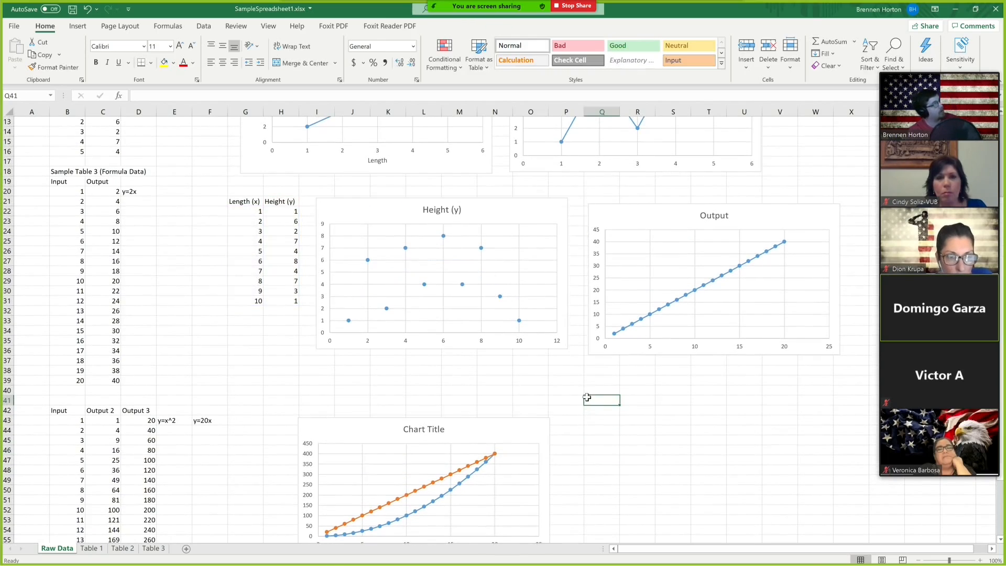
{"action": "key", "text": "ctrl+z"}
Add a trendline to the Height (y) data series.
{"action": "left_click", "coordinate": [482, 248]}
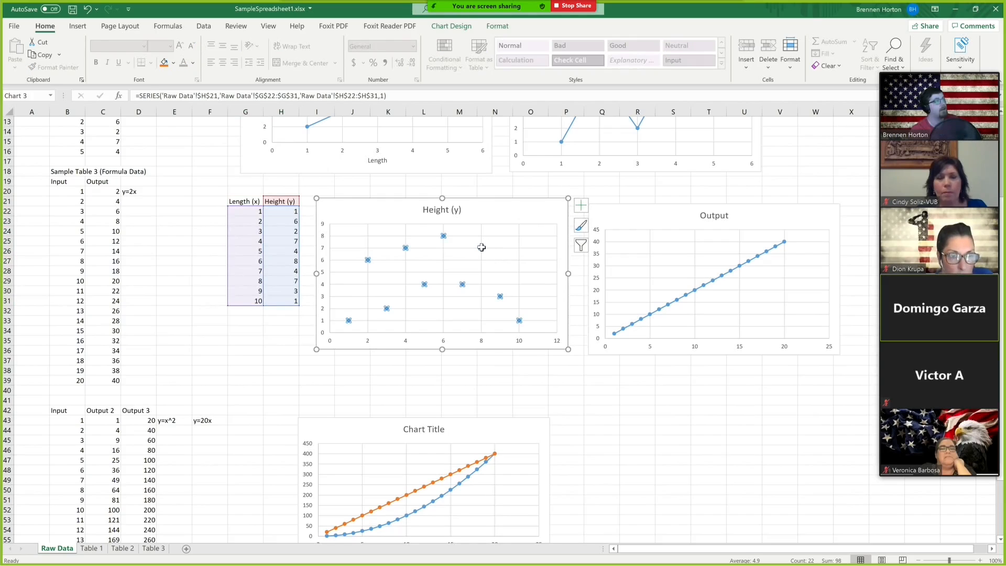
{"action": "right_click", "coordinate": [481, 248]}
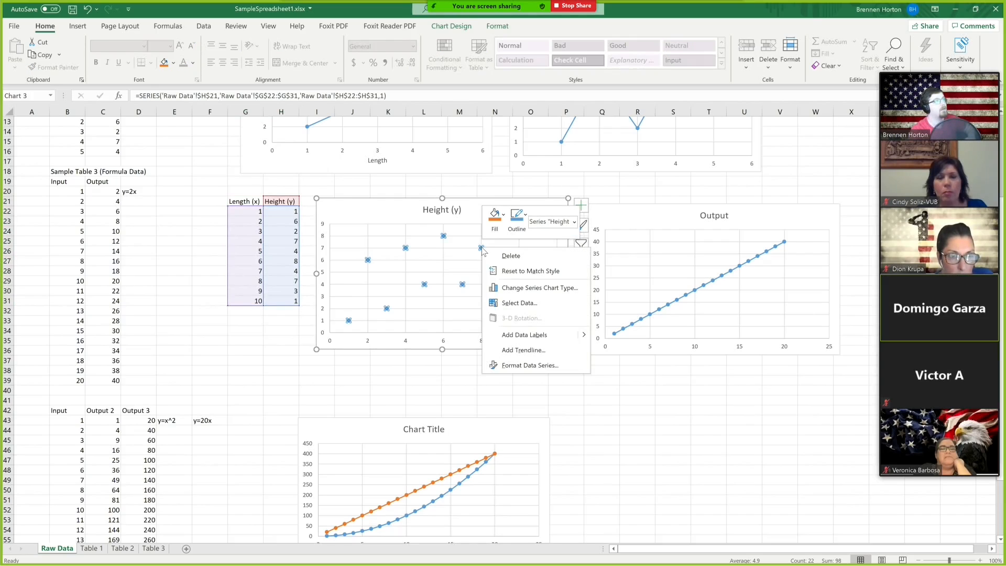
{"action": "left_click", "coordinate": [532, 356]}
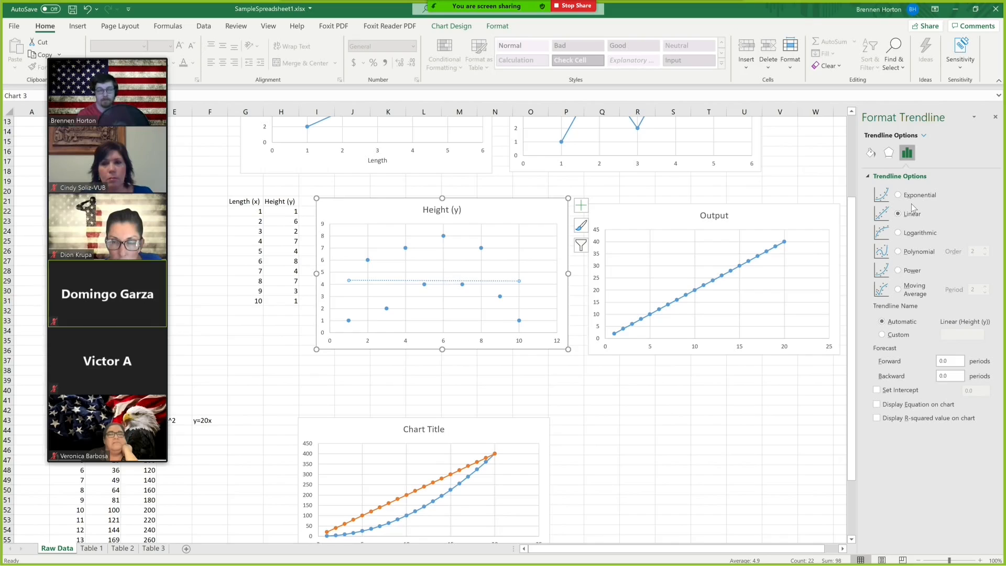
Try the Power, Polynomial order 2 and 3, Logarithmic, Moving Average and Linear trendline types on the Height series.
{"action": "left_click", "coordinate": [899, 271]}
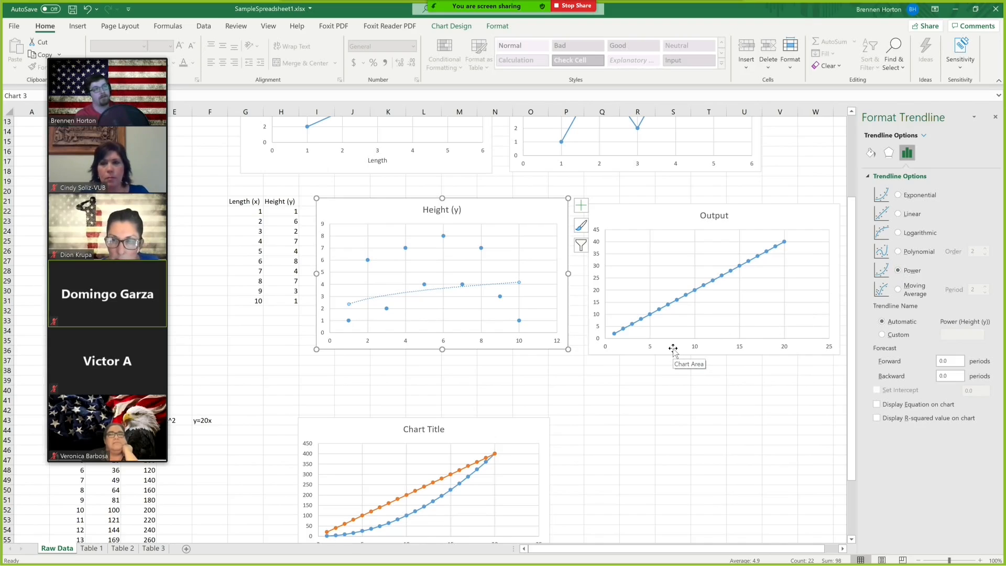
{"action": "left_click", "coordinate": [898, 252]}
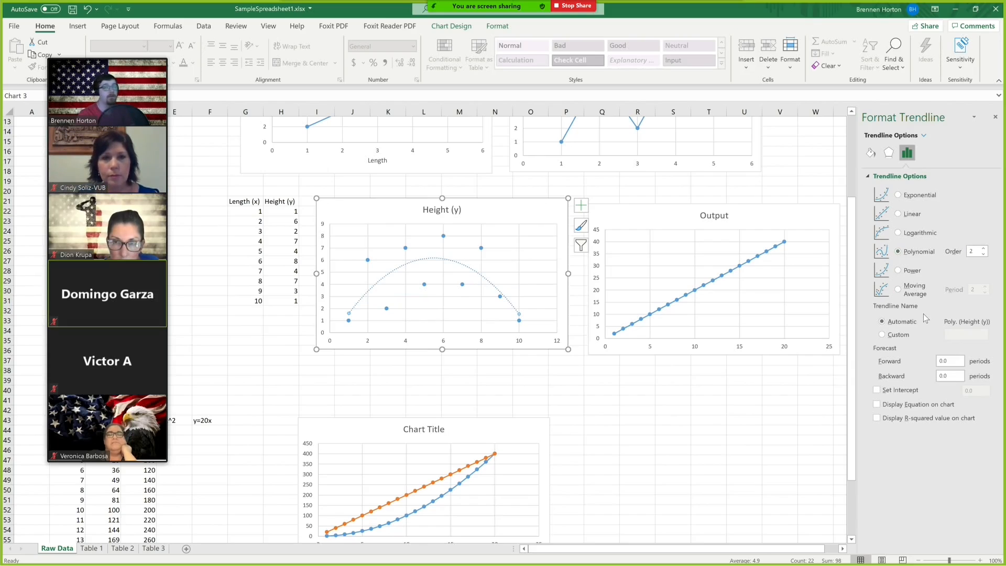
{"action": "left_click", "coordinate": [985, 249]}
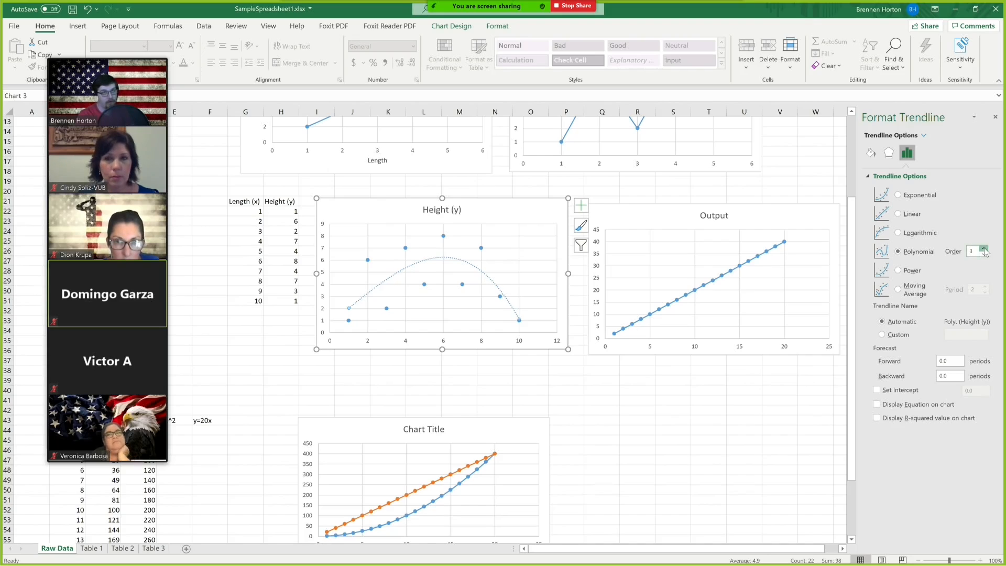
{"action": "left_click", "coordinate": [985, 255]}
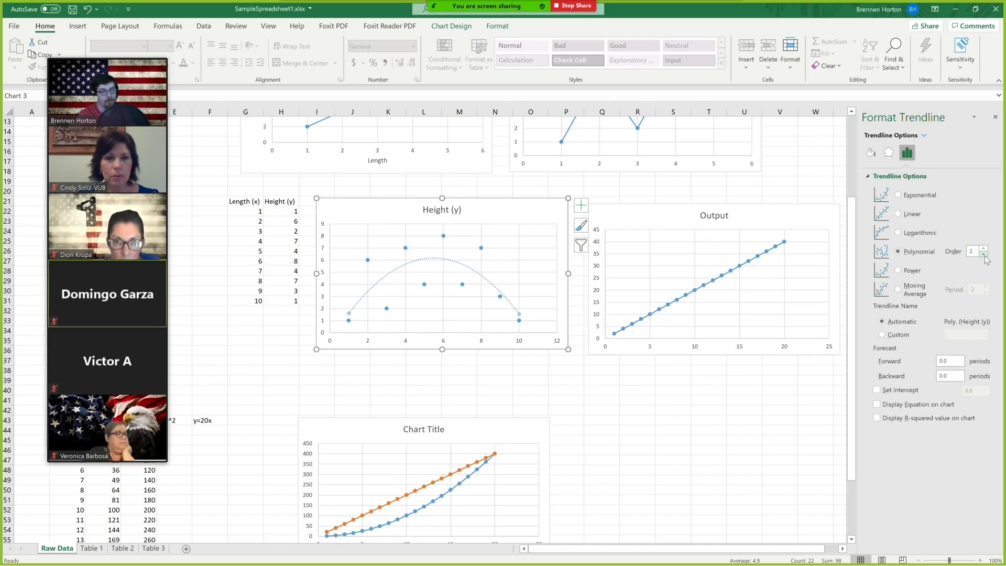
{"action": "left_click", "coordinate": [905, 234]}
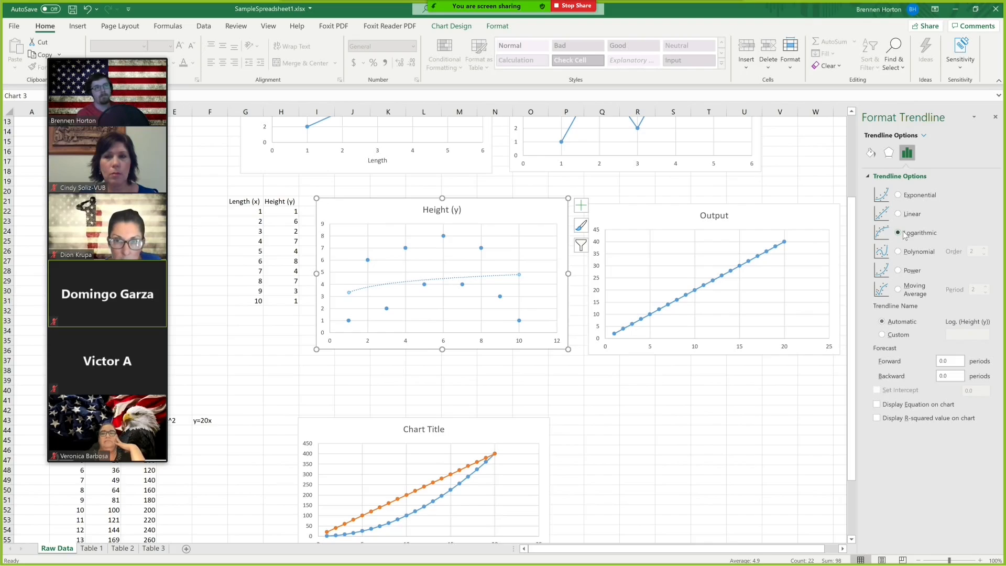
{"action": "left_click", "coordinate": [899, 291]}
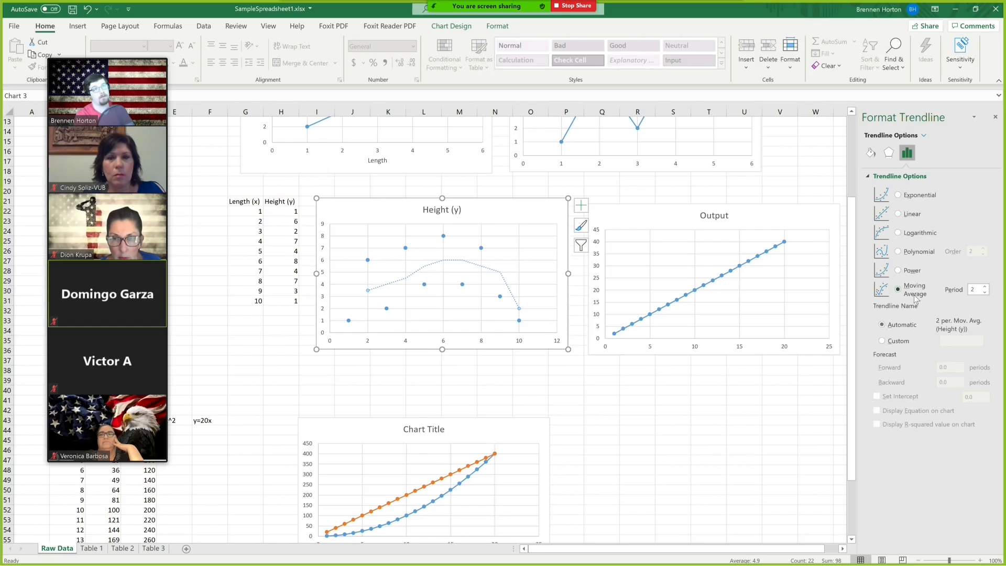
{"action": "left_click", "coordinate": [900, 214]}
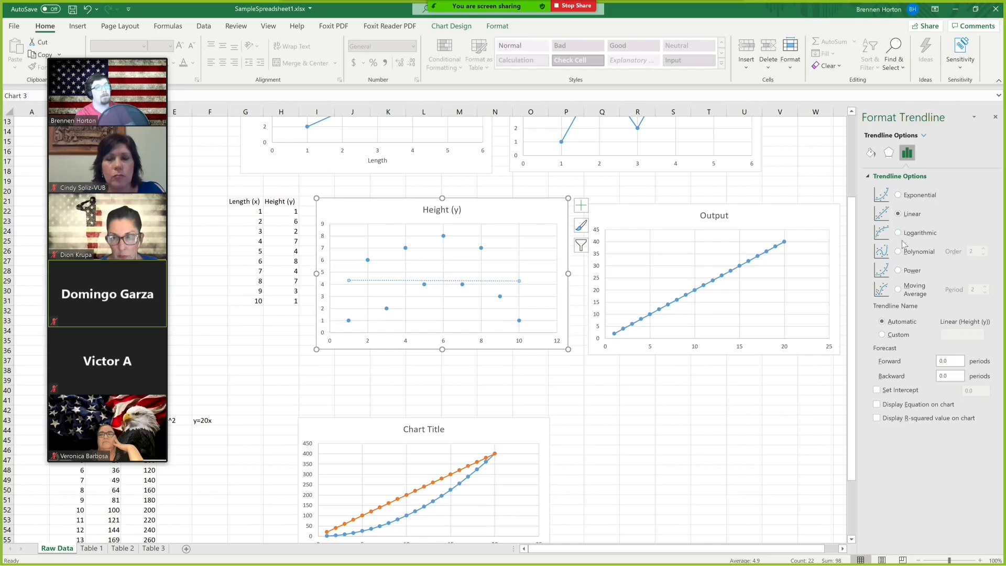
{"action": "left_click", "coordinate": [898, 271]}
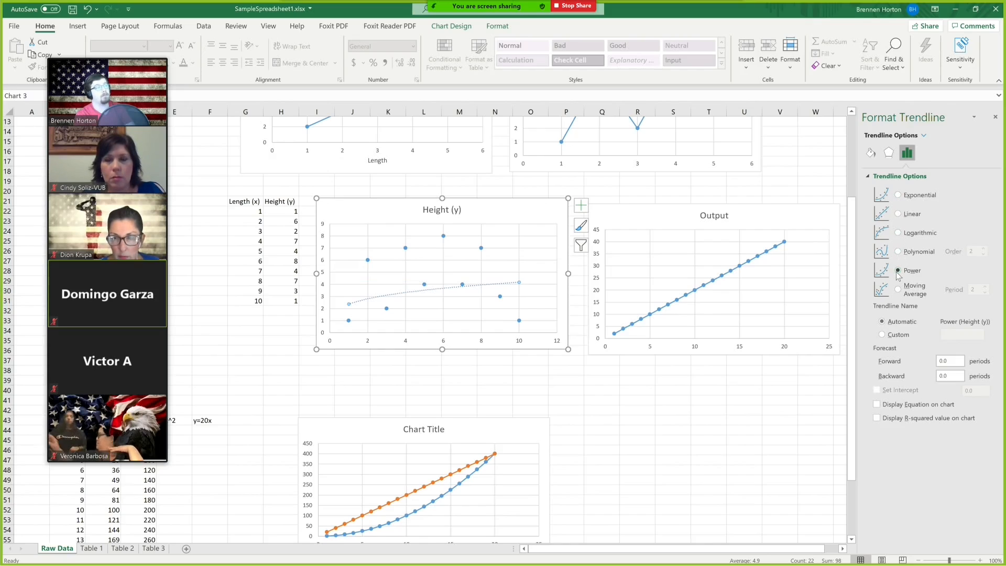
{"action": "left_click", "coordinate": [897, 215]}
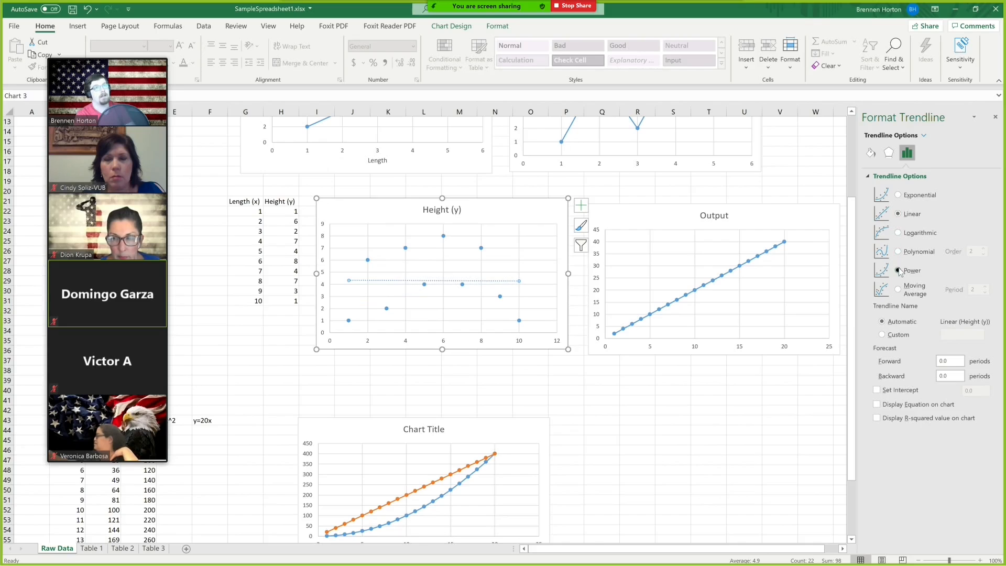
{"action": "left_click", "coordinate": [899, 270]}
{"action": "left_click", "coordinate": [899, 252]}
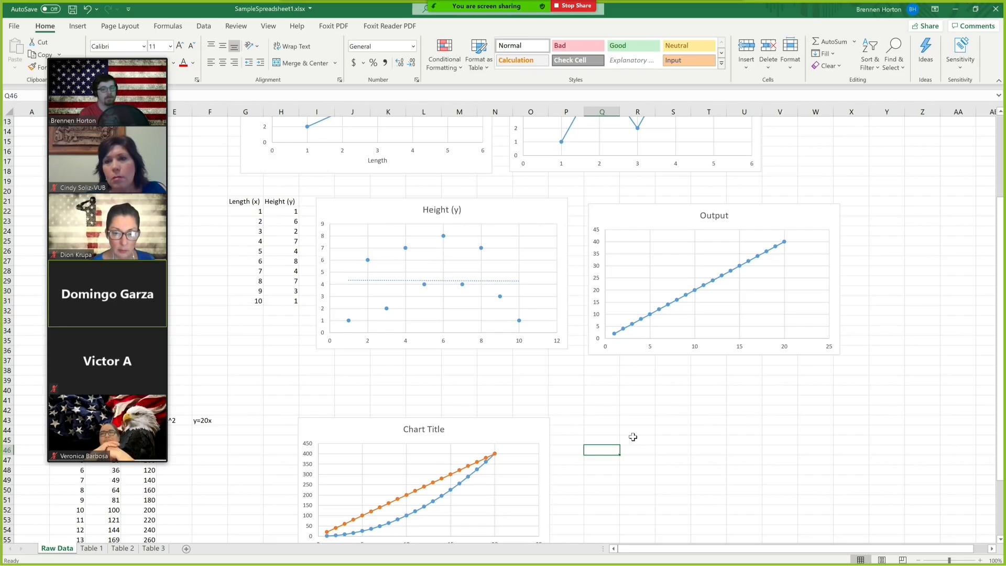
Add axis titles to the Height (y) chart.
{"action": "left_click", "coordinate": [566, 209]}
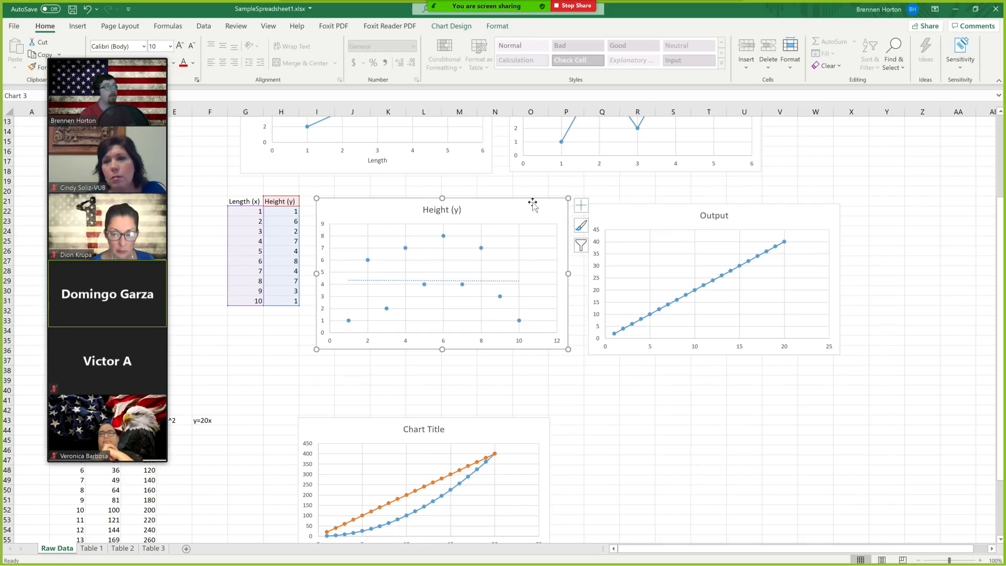
{"action": "left_click", "coordinate": [582, 206]}
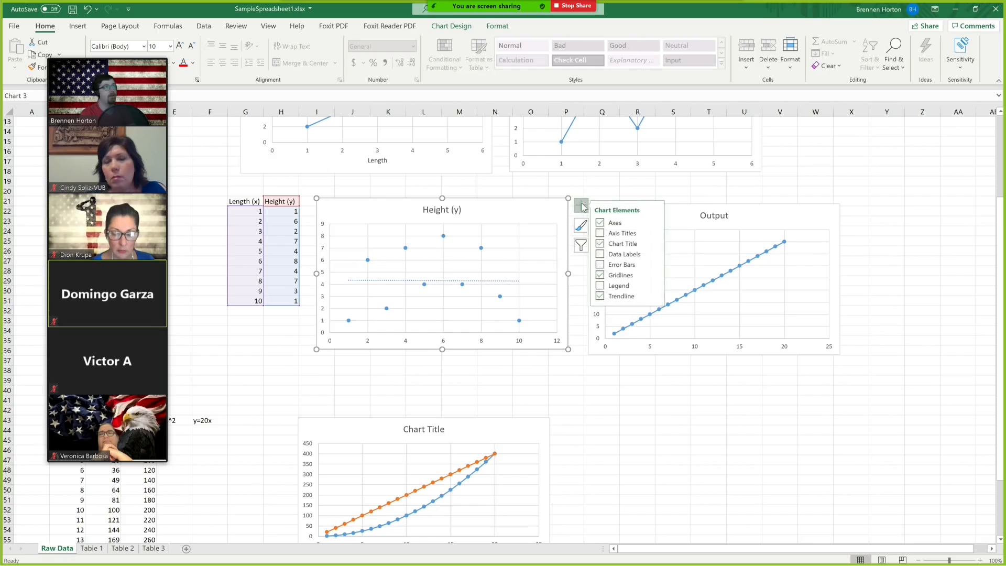
{"action": "left_click", "coordinate": [602, 233]}
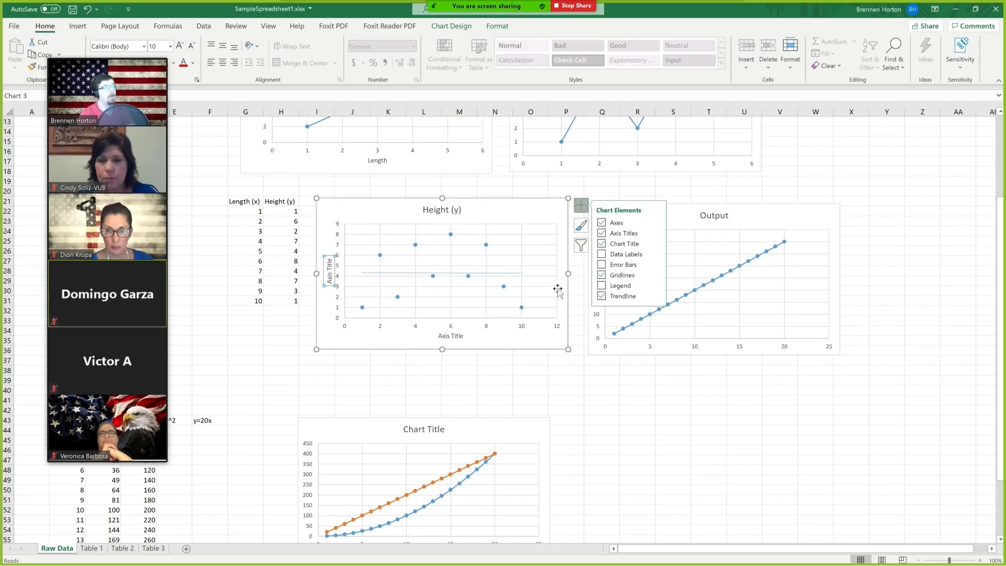
Rename the Height chart's horizontal axis title to Length and its vertical axis title to Height.
{"action": "left_click", "coordinate": [452, 336]}
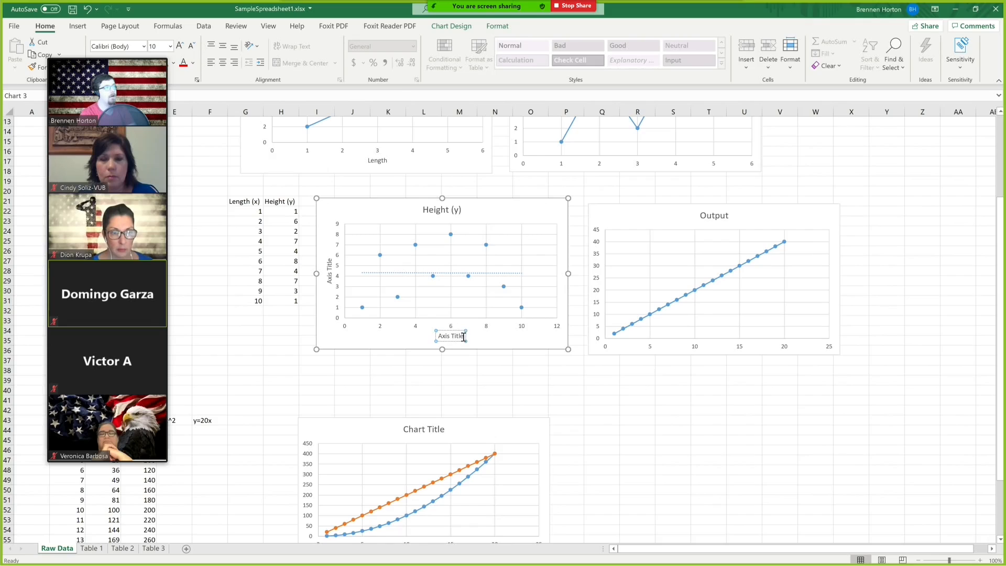
{"action": "triple_click", "coordinate": [441, 338]}
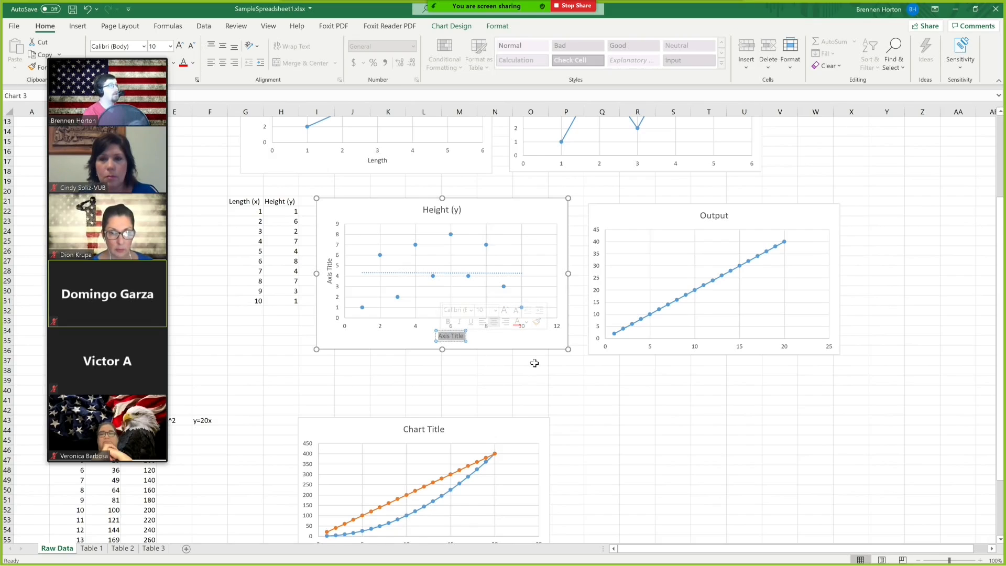
{"action": "type", "text": "L"}
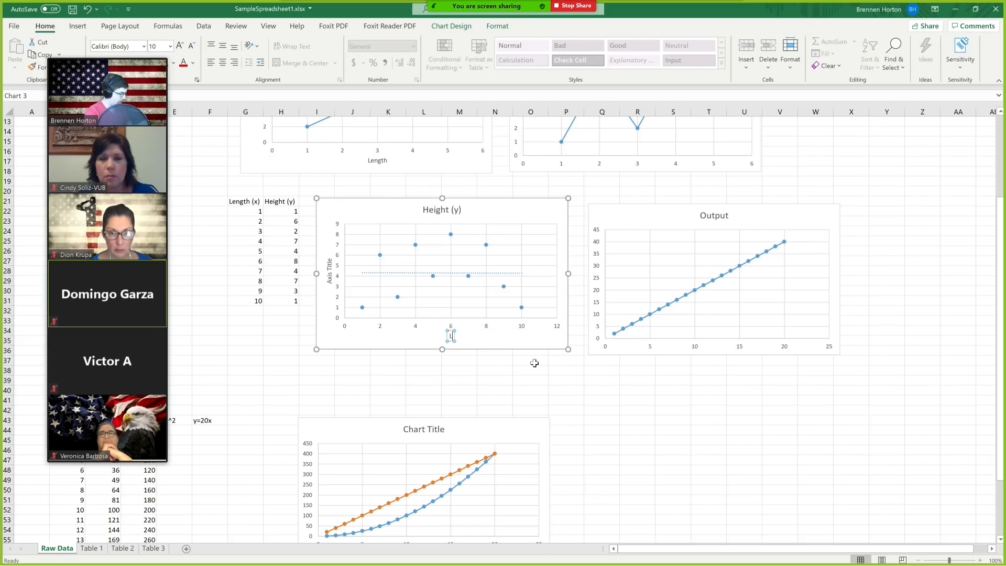
{"action": "type", "text": "ength"}
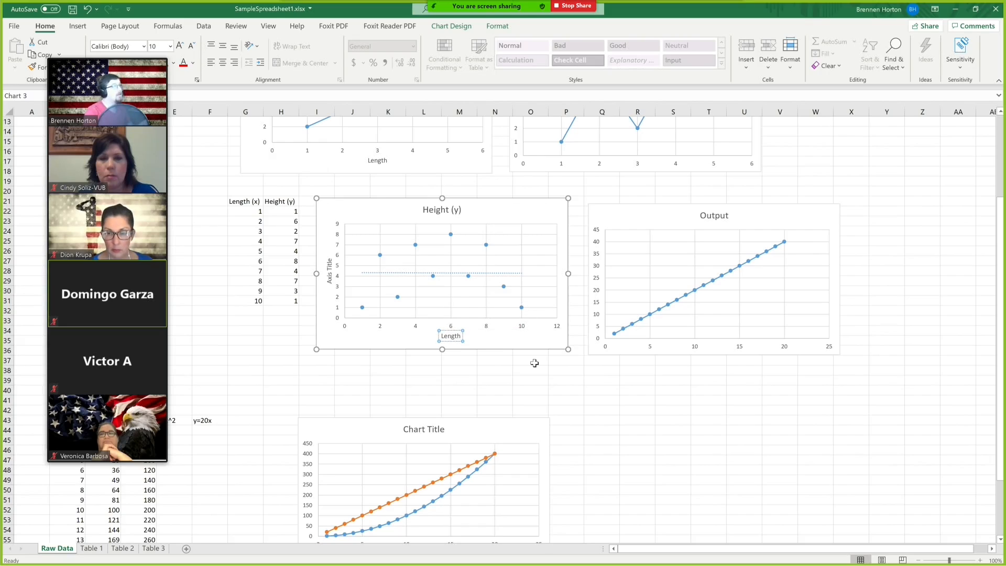
{"action": "left_click", "coordinate": [328, 267]}
{"action": "left_click_drag", "start_coordinate": [329, 258], "coordinate": [329, 287]}
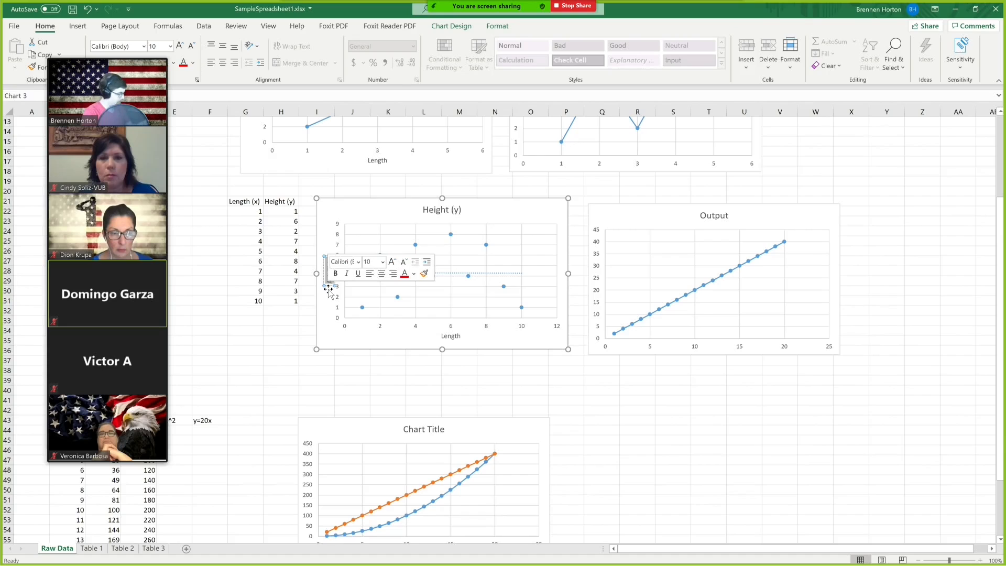
{"action": "type", "text": "Height"}
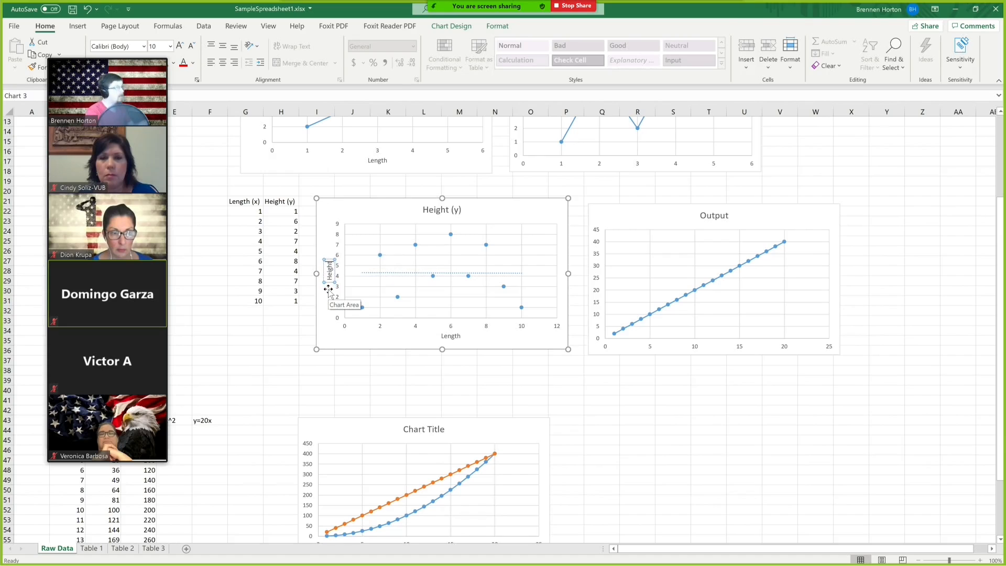
Rename the chart title to Rectangle.
{"action": "left_click", "coordinate": [427, 209]}
{"action": "left_click_drag", "start_coordinate": [424, 210], "coordinate": [475, 207]}
{"action": "type", "text": "Rectangle"}
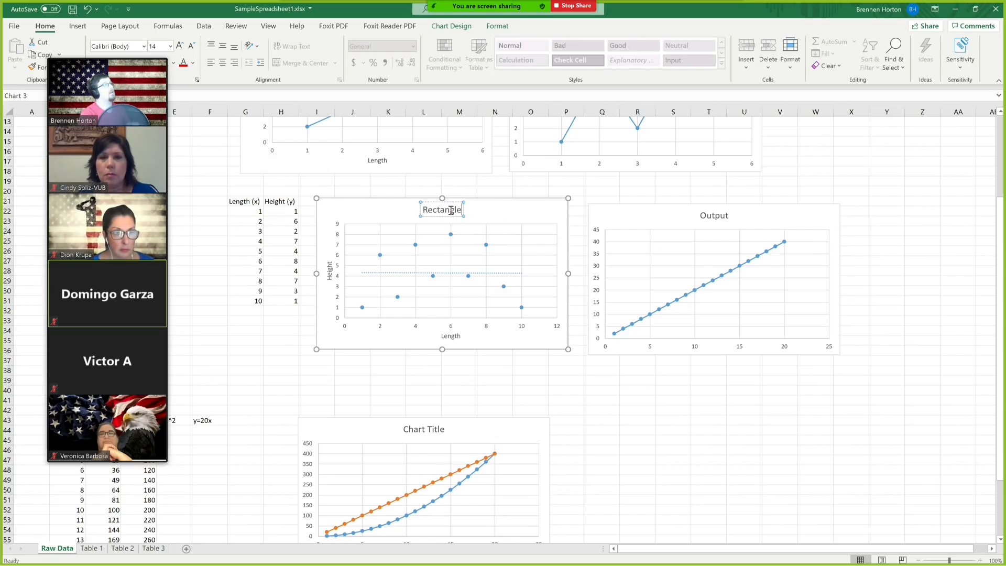
Format the Rectangle title in Garamond, bold, 18 pt, with red font color.
{"action": "left_click_drag", "start_coordinate": [462, 209], "coordinate": [420, 210]}
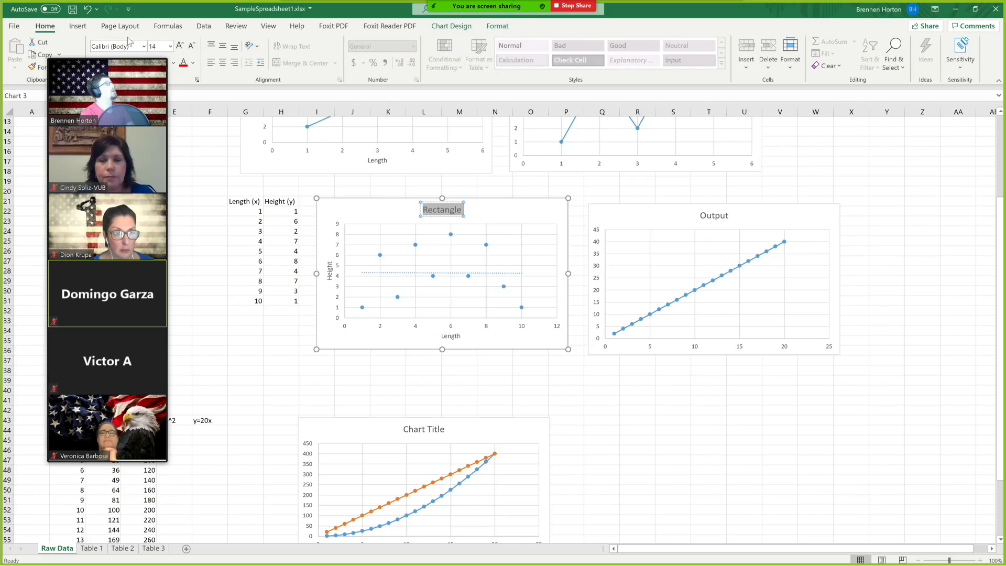
{"action": "left_click_drag", "start_coordinate": [120, 54], "coordinate": [110, 100]}
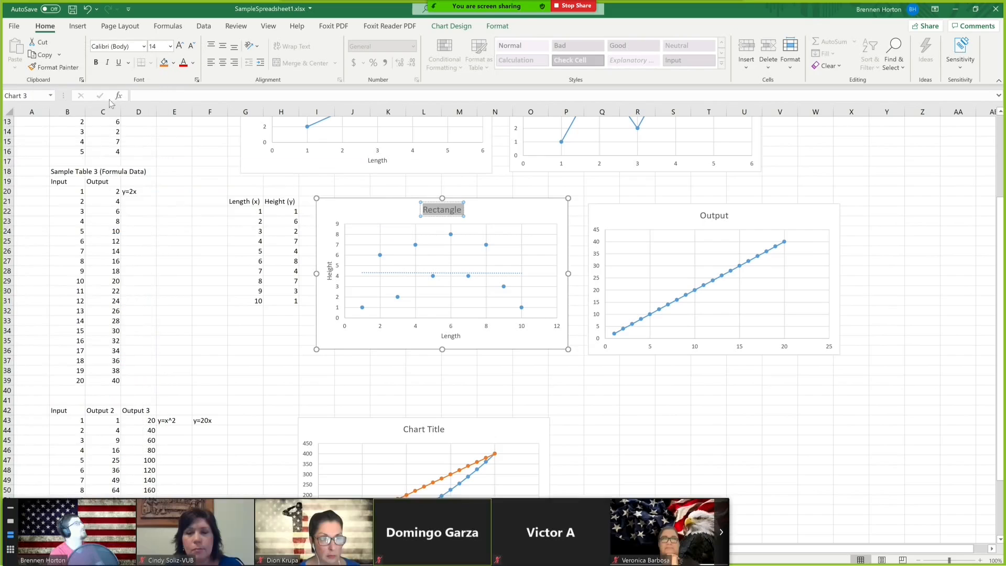
{"action": "left_click", "coordinate": [144, 46]}
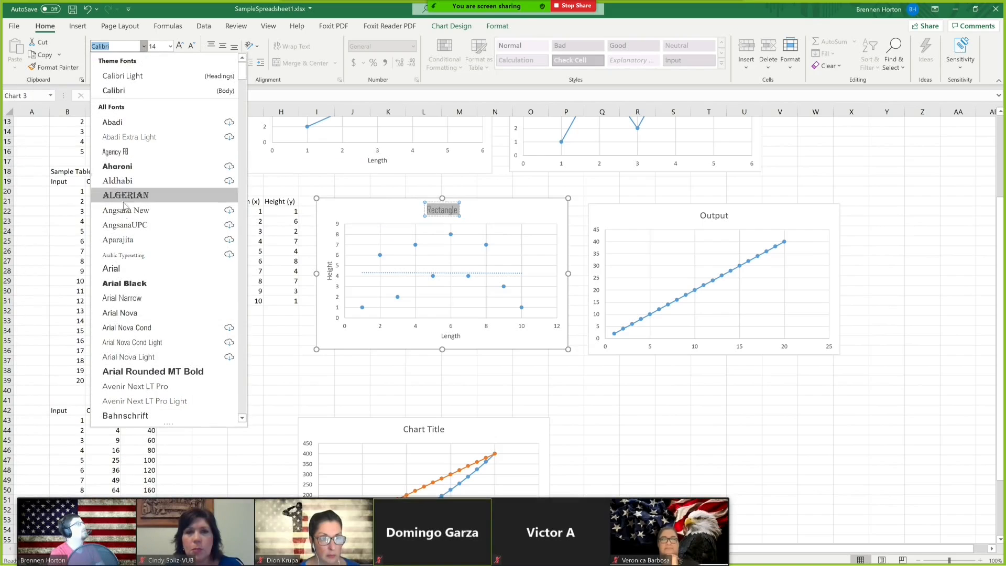
{"action": "scroll", "coordinate": [135, 308], "scroll_direction": "down", "scroll_amount": 20}
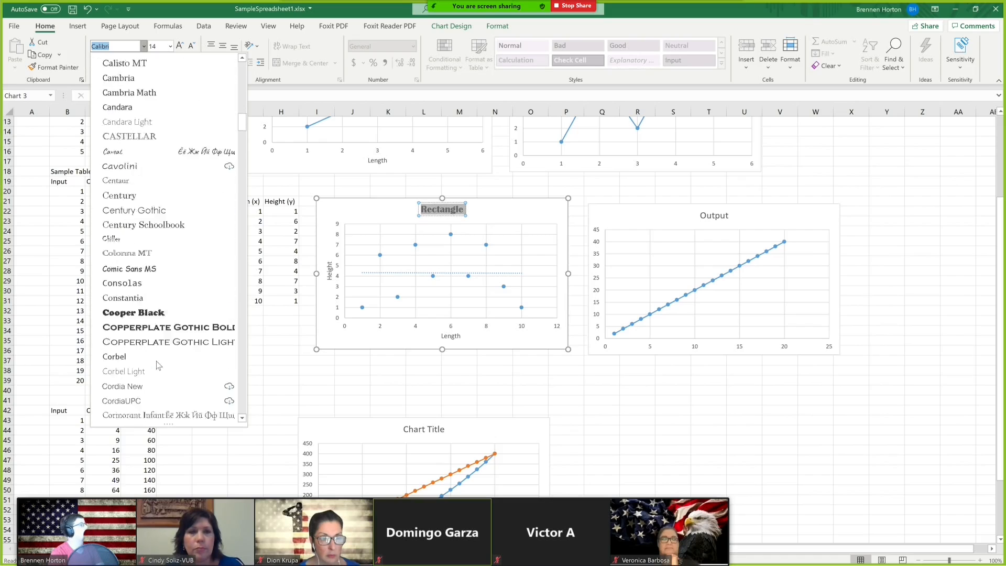
{"action": "scroll", "coordinate": [155, 365], "scroll_direction": "down", "scroll_amount": 7}
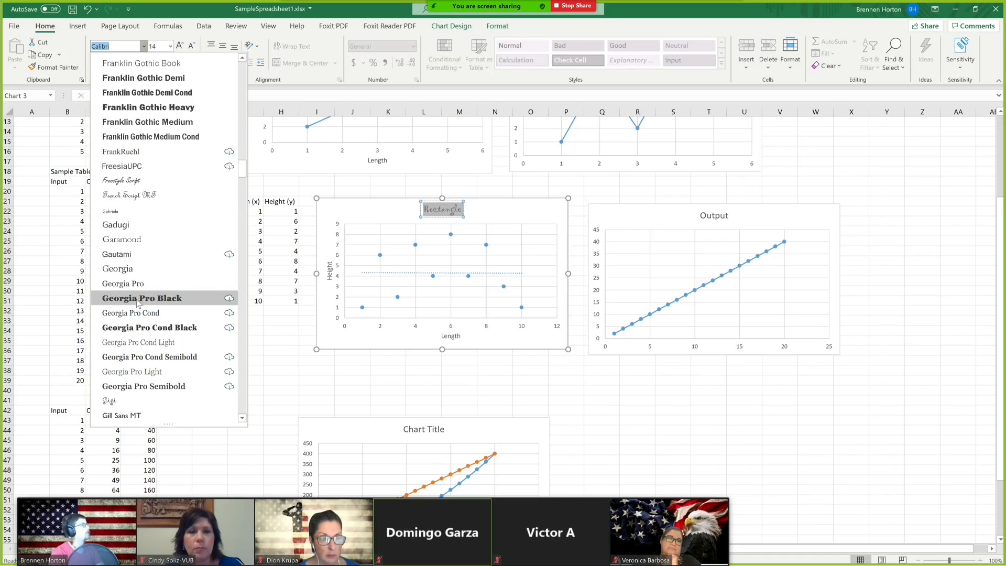
{"action": "left_click", "coordinate": [126, 239]}
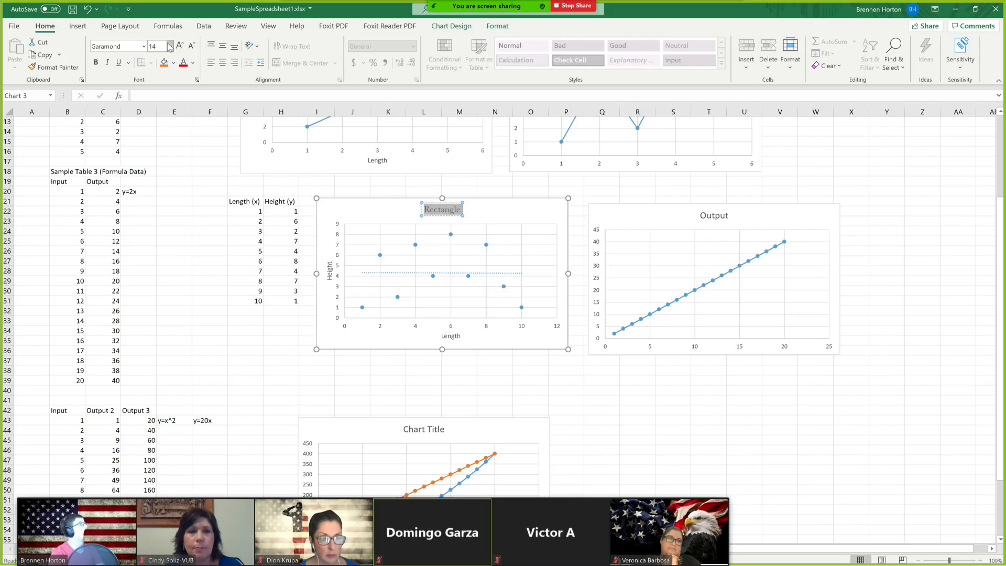
{"action": "left_click", "coordinate": [96, 62]}
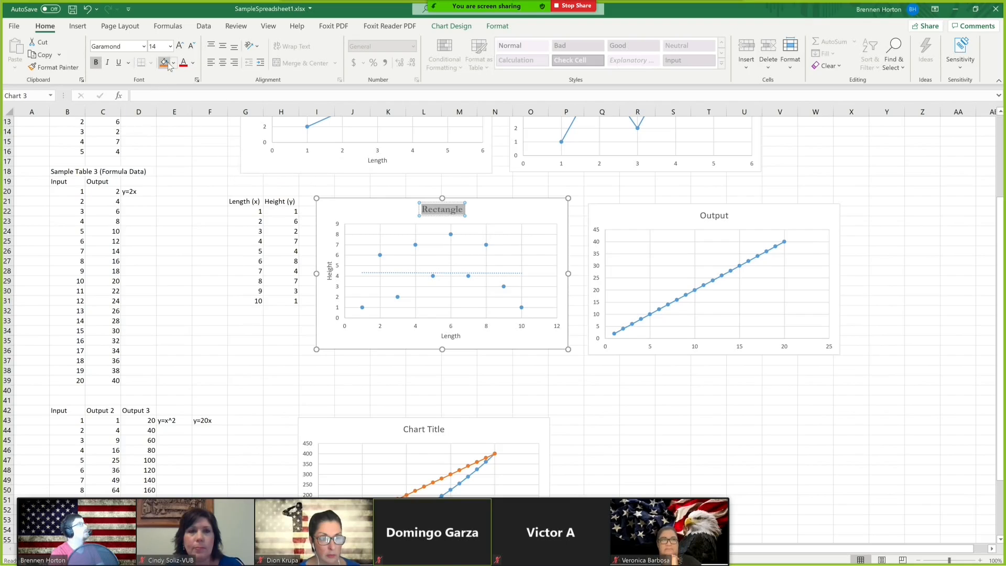
{"action": "left_click", "coordinate": [180, 45]}
{"action": "left_click", "coordinate": [180, 46]}
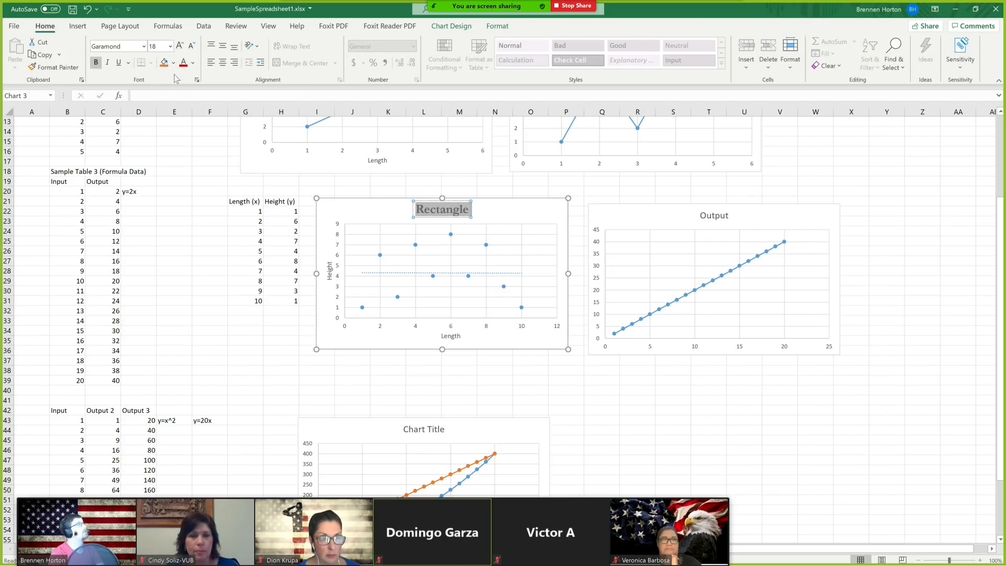
{"action": "left_click", "coordinate": [183, 62]}
{"action": "left_click", "coordinate": [534, 199]}
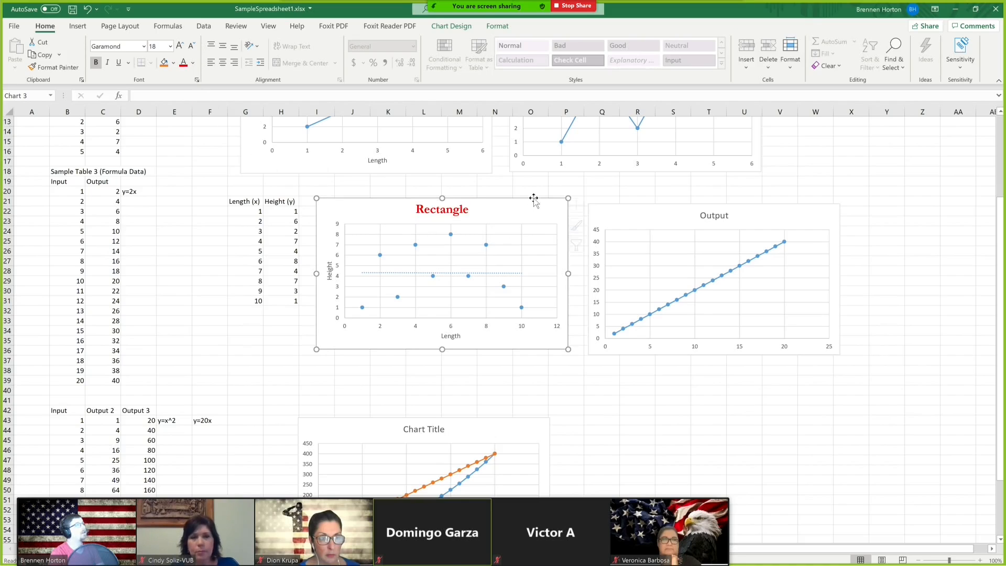
{"action": "left_click", "coordinate": [590, 190]}
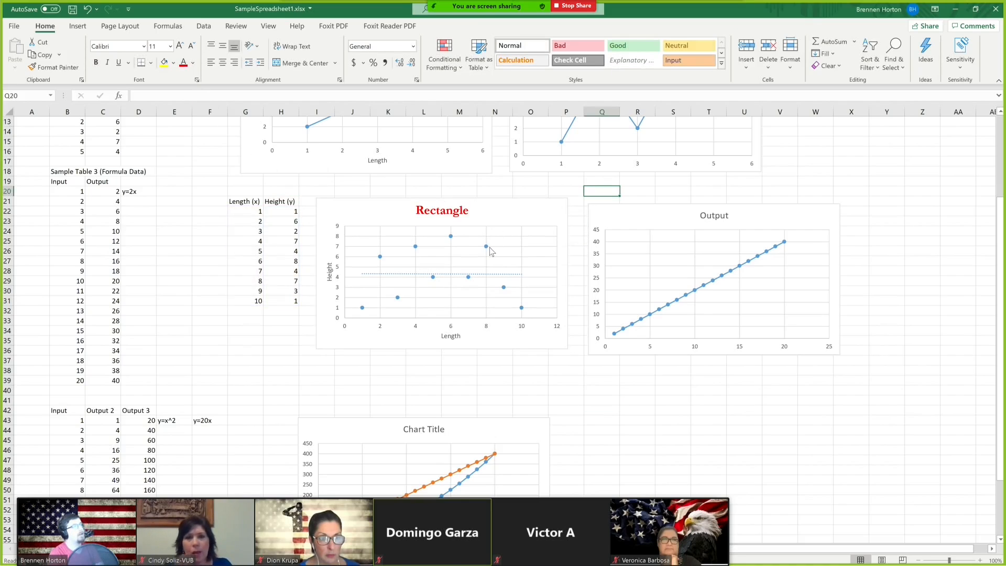
{"action": "double_click", "coordinate": [487, 246]}
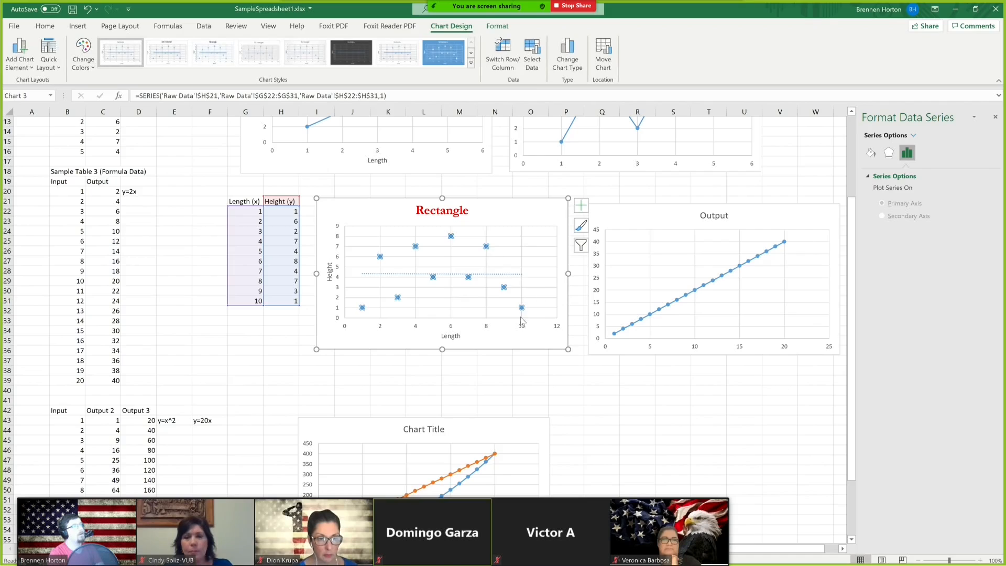
{"action": "left_click", "coordinate": [870, 153]}
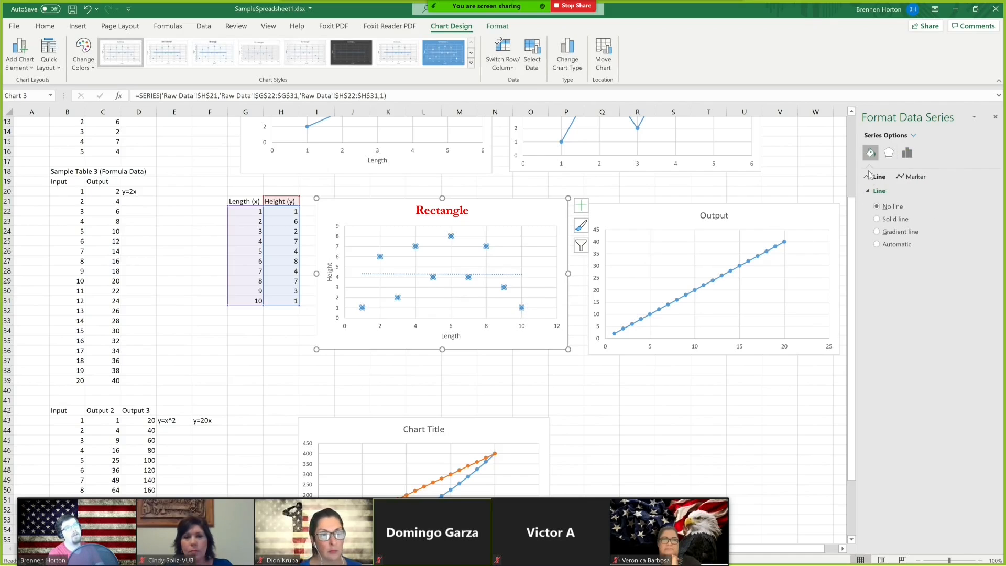
{"action": "left_click", "coordinate": [995, 119]}
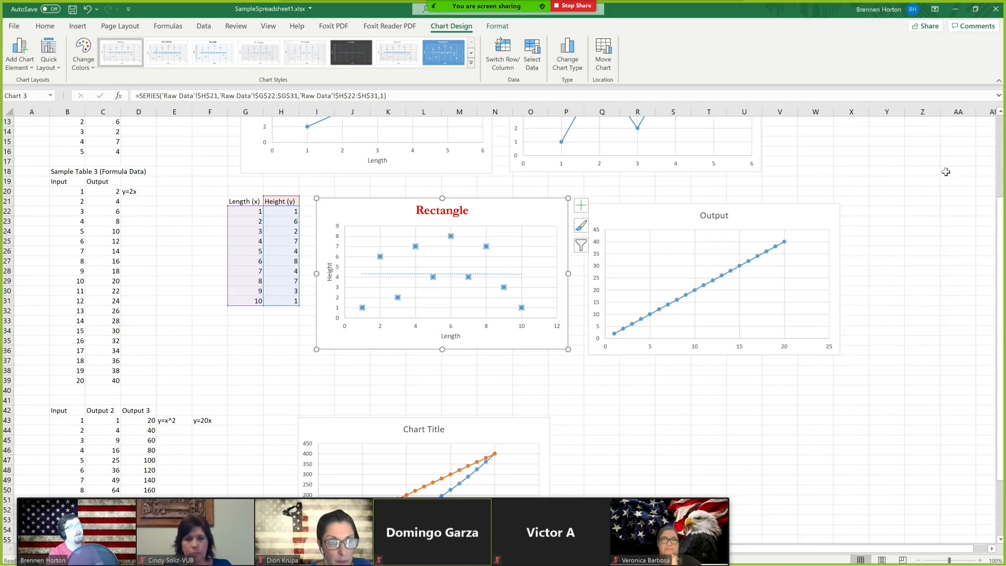
Give the highest data point at length 6 a solid black marker border and black fill.
{"action": "double_click", "coordinate": [450, 237]}
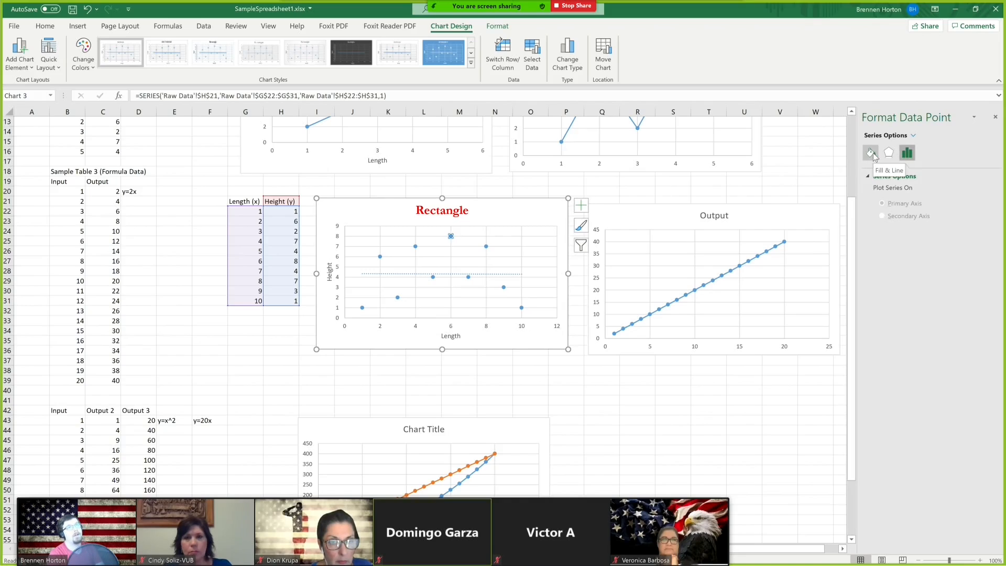
{"action": "left_click", "coordinate": [871, 153]}
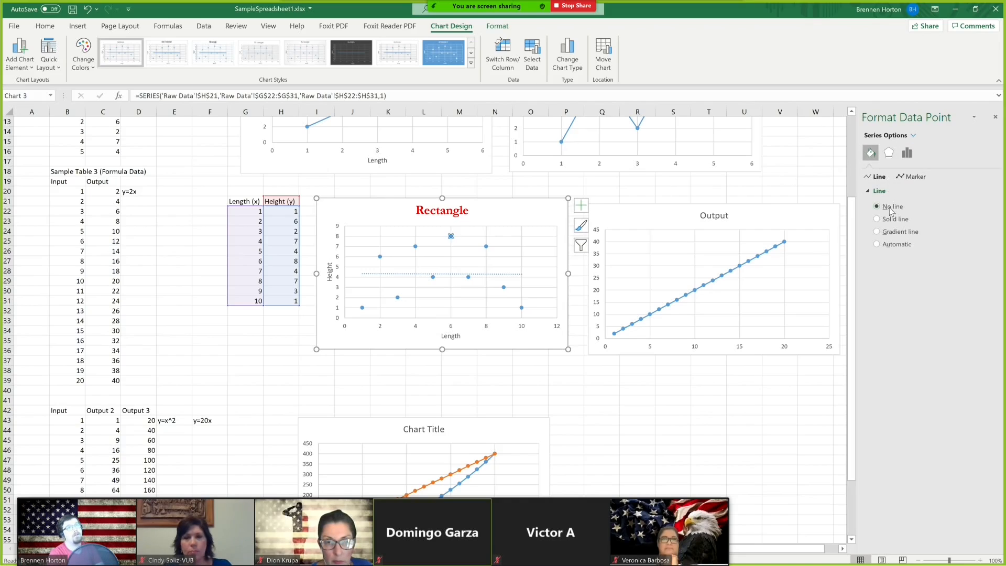
{"action": "left_click", "coordinate": [906, 178]}
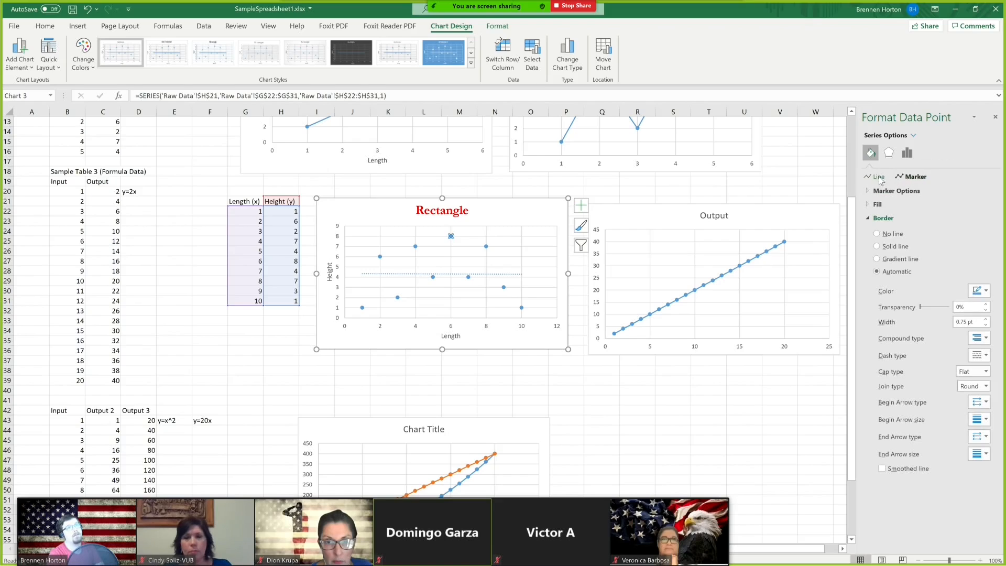
{"action": "left_click", "coordinate": [877, 177]}
{"action": "left_click", "coordinate": [914, 176]}
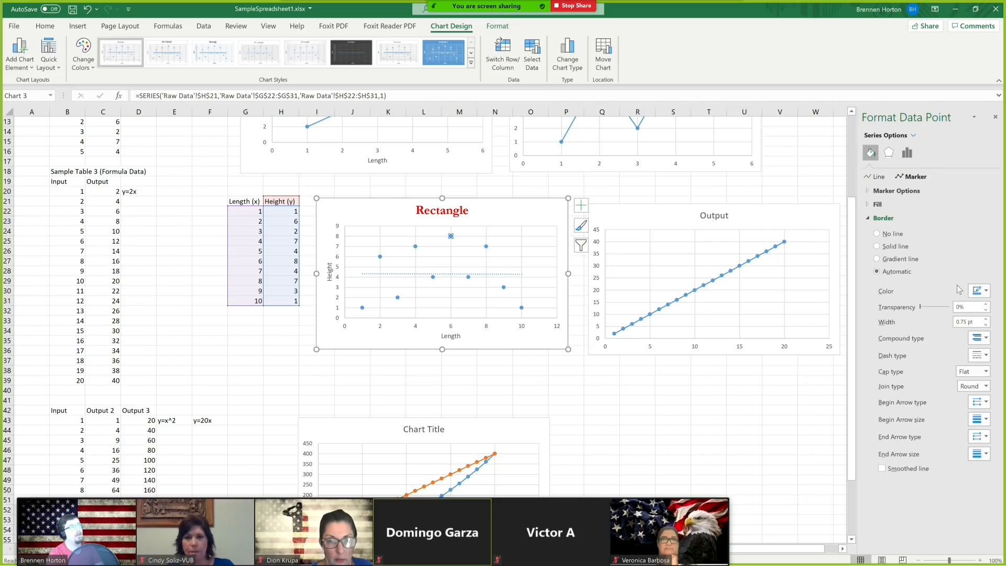
{"action": "left_click", "coordinate": [982, 292]}
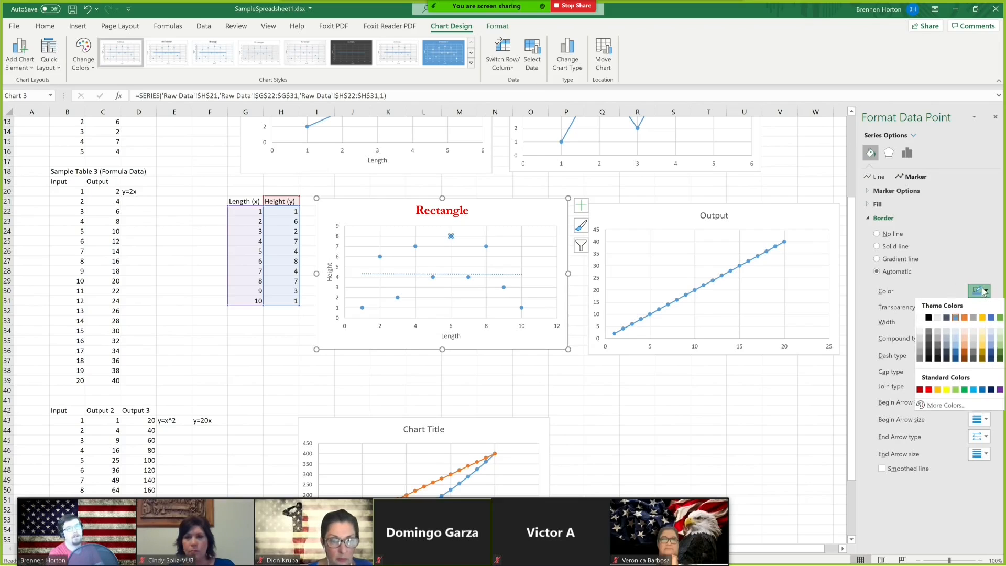
{"action": "left_click", "coordinate": [928, 319]}
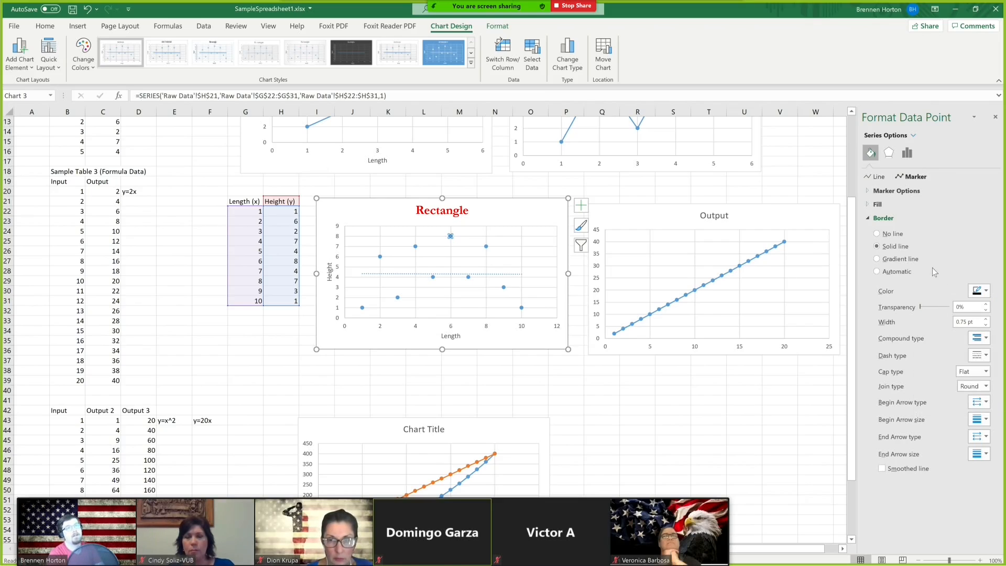
{"action": "left_click", "coordinate": [874, 205]}
{"action": "left_click", "coordinate": [895, 233]}
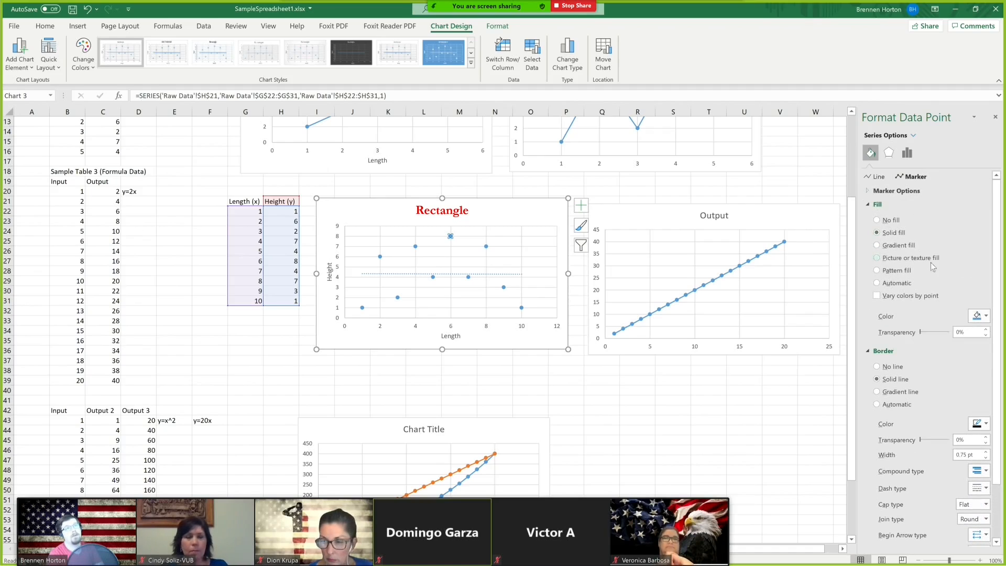
{"action": "left_click", "coordinate": [979, 316]}
{"action": "left_click", "coordinate": [929, 344]}
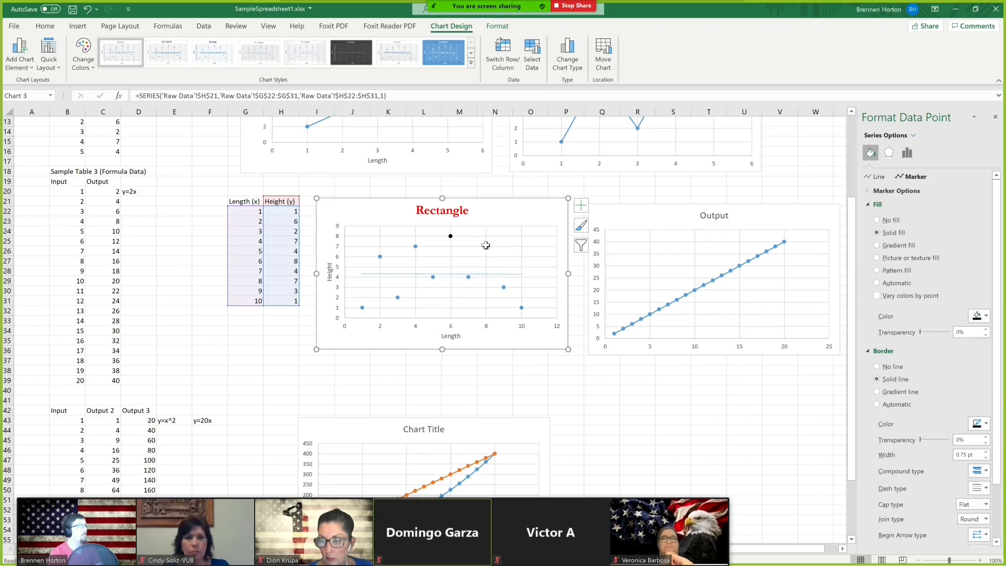
Delete the trendline from the Rectangle chart.
{"action": "left_click", "coordinate": [486, 245]}
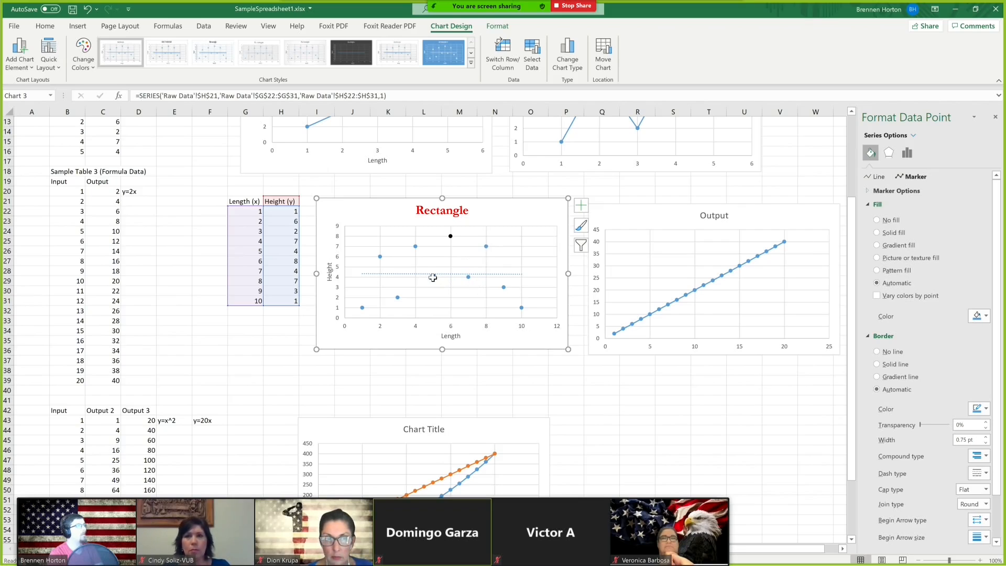
{"action": "left_click", "coordinate": [460, 275]}
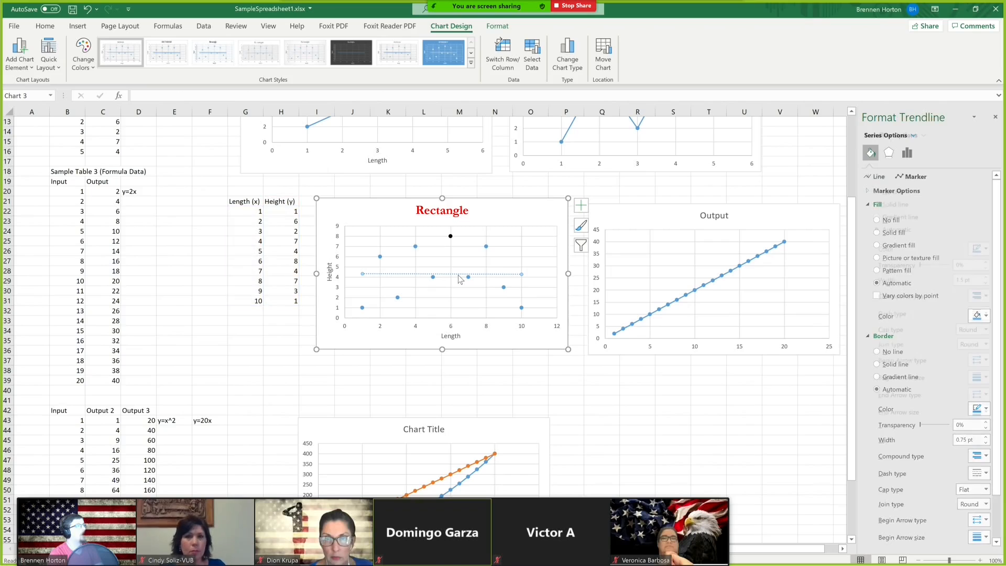
{"action": "key", "text": "Delete"}
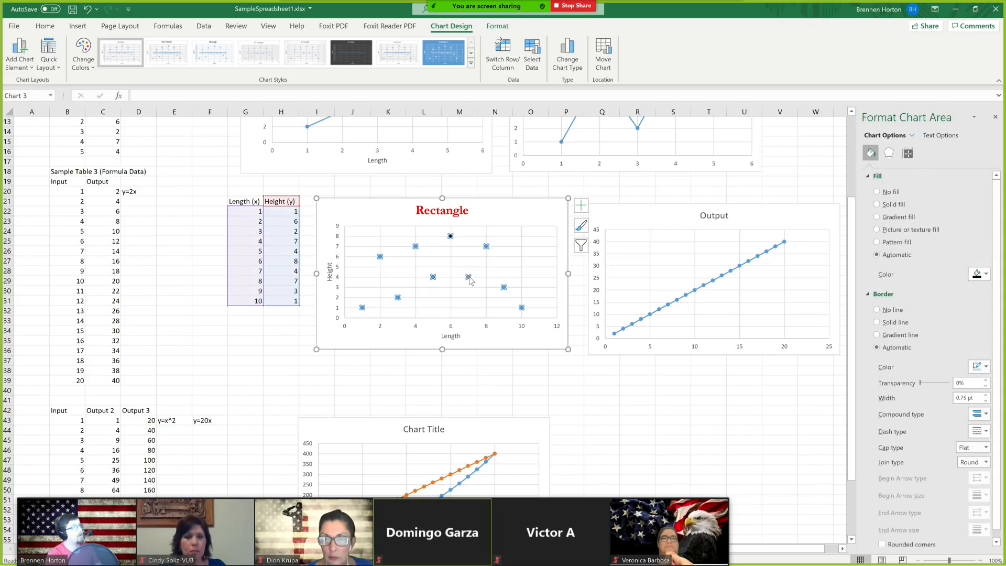
Connect the Height series markers with a solid line and close the formatting pane.
{"action": "left_click", "coordinate": [468, 277]}
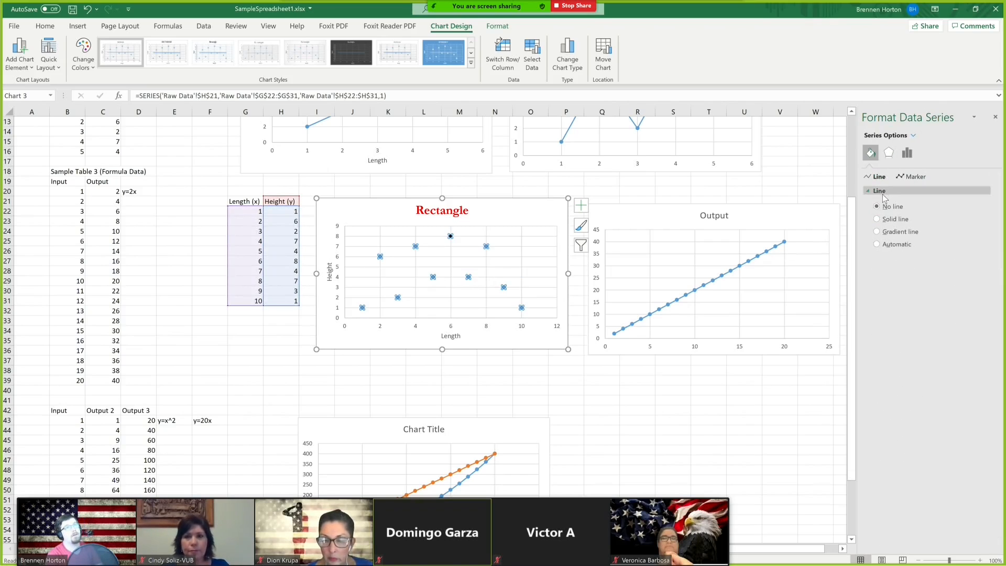
{"action": "left_click", "coordinate": [915, 177]}
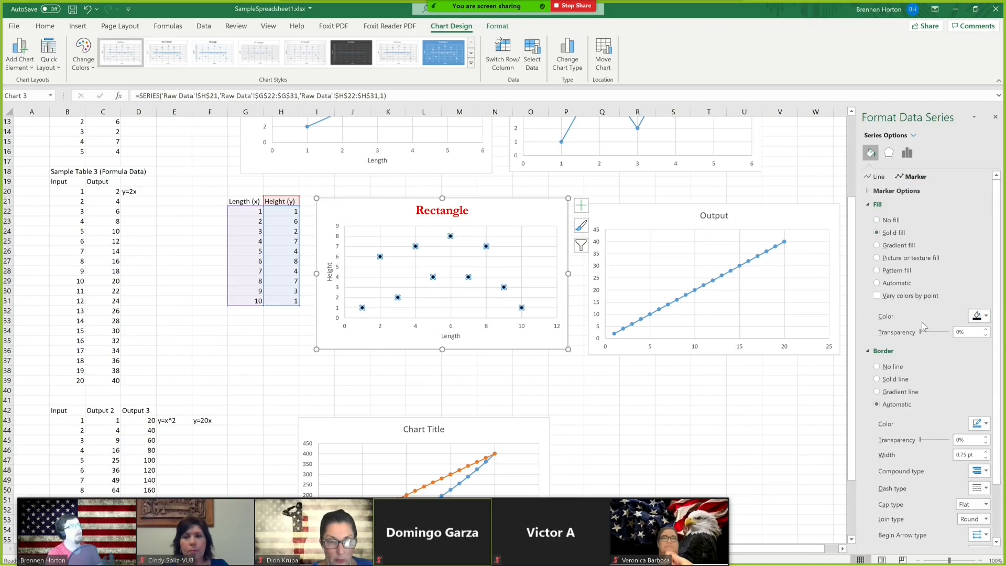
{"action": "left_click", "coordinate": [877, 177]}
{"action": "left_click", "coordinate": [891, 220]}
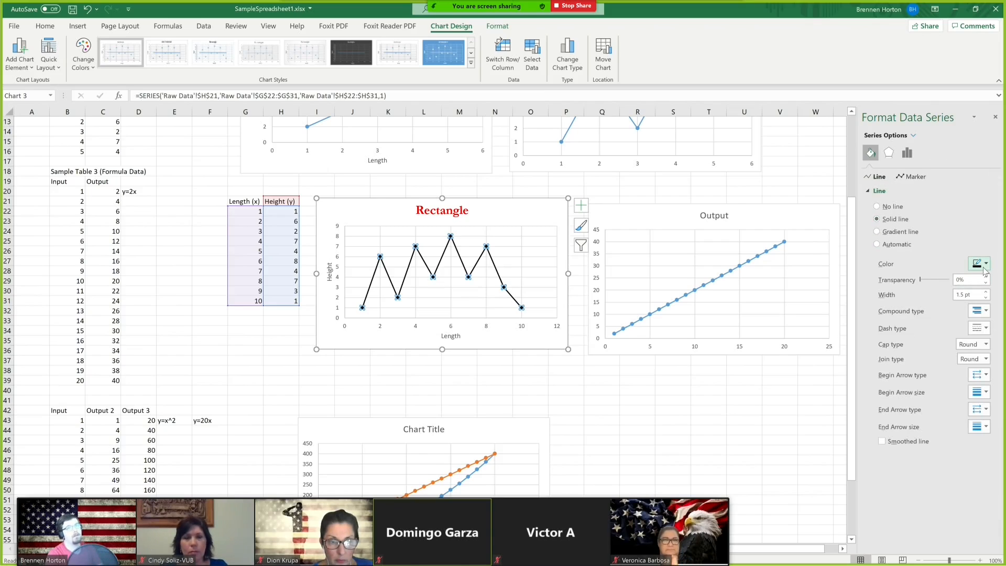
{"action": "left_click", "coordinate": [806, 393]}
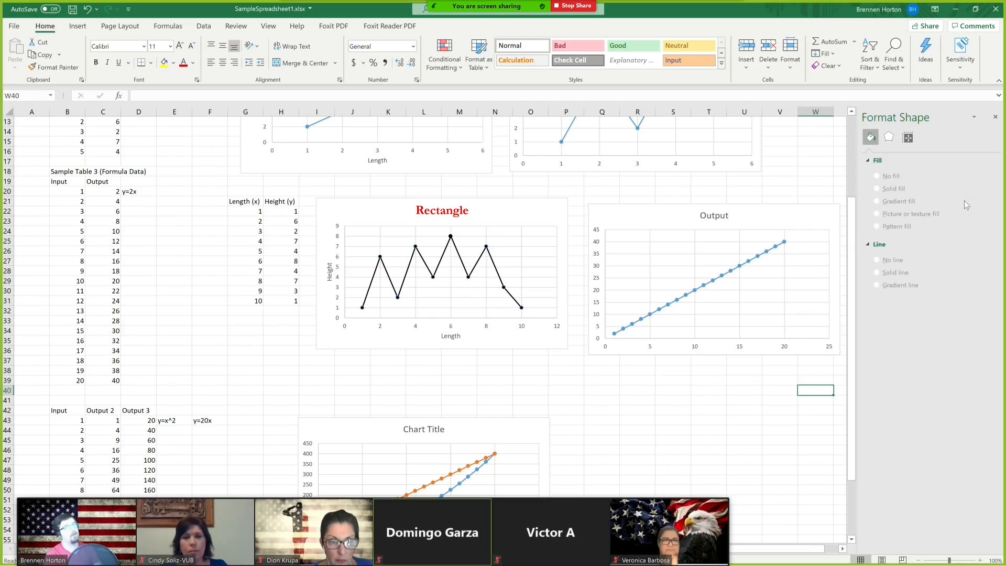
{"action": "left_click", "coordinate": [995, 116]}
{"action": "left_click", "coordinate": [780, 420]}
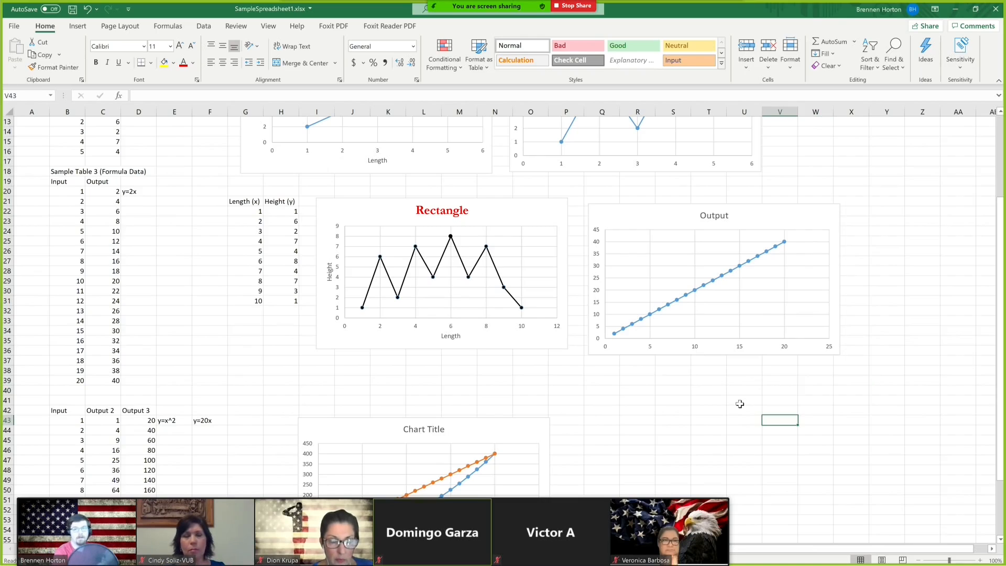